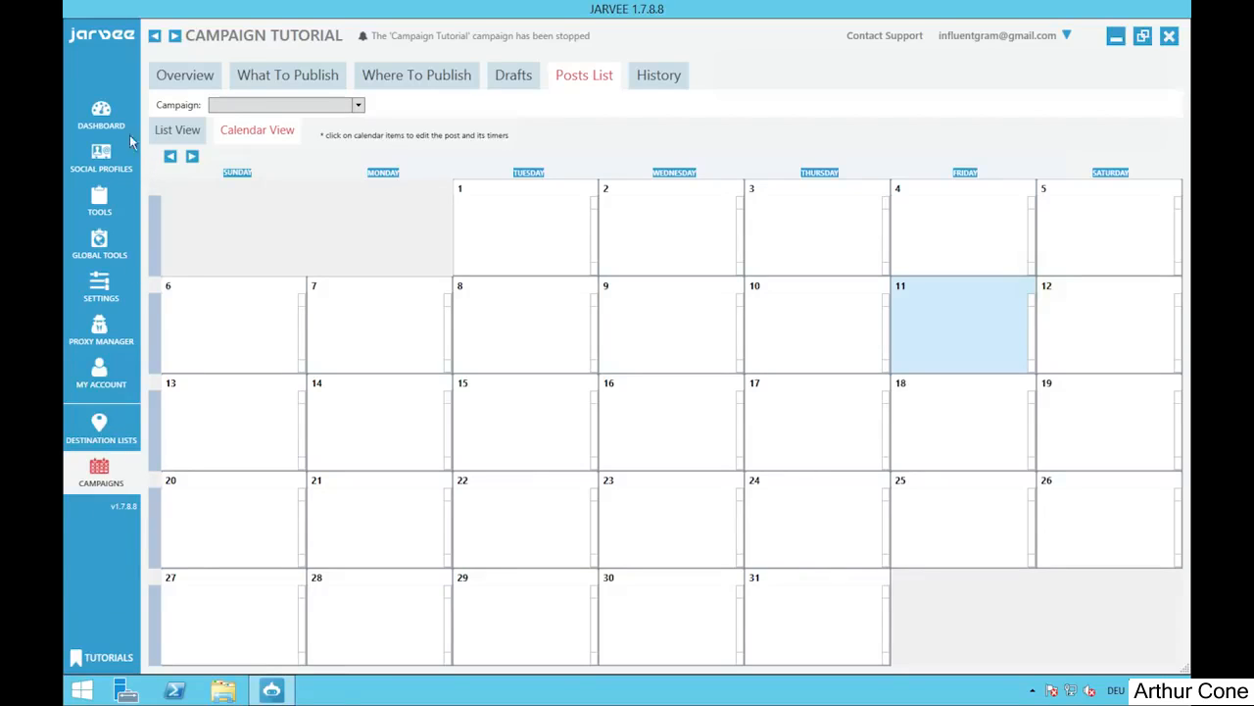
Step: Add a new destination list and name it "Tutorial"
click(106, 162)
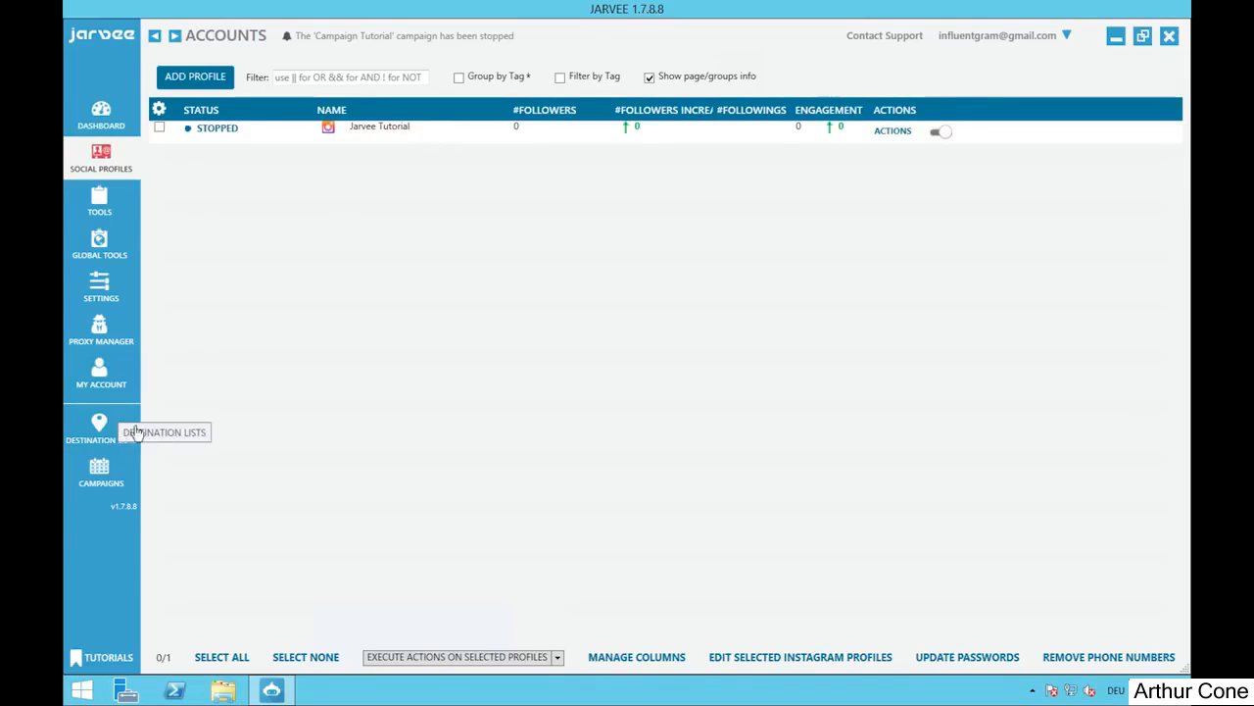
click(99, 447)
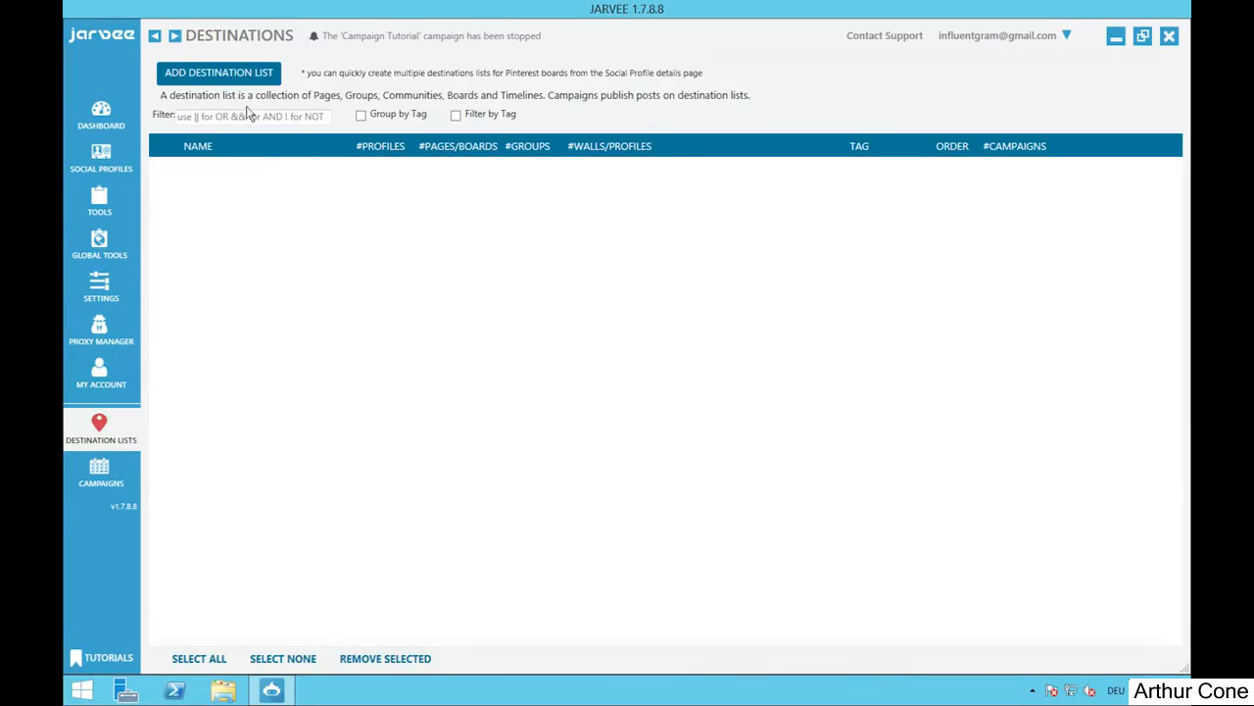
click(221, 74)
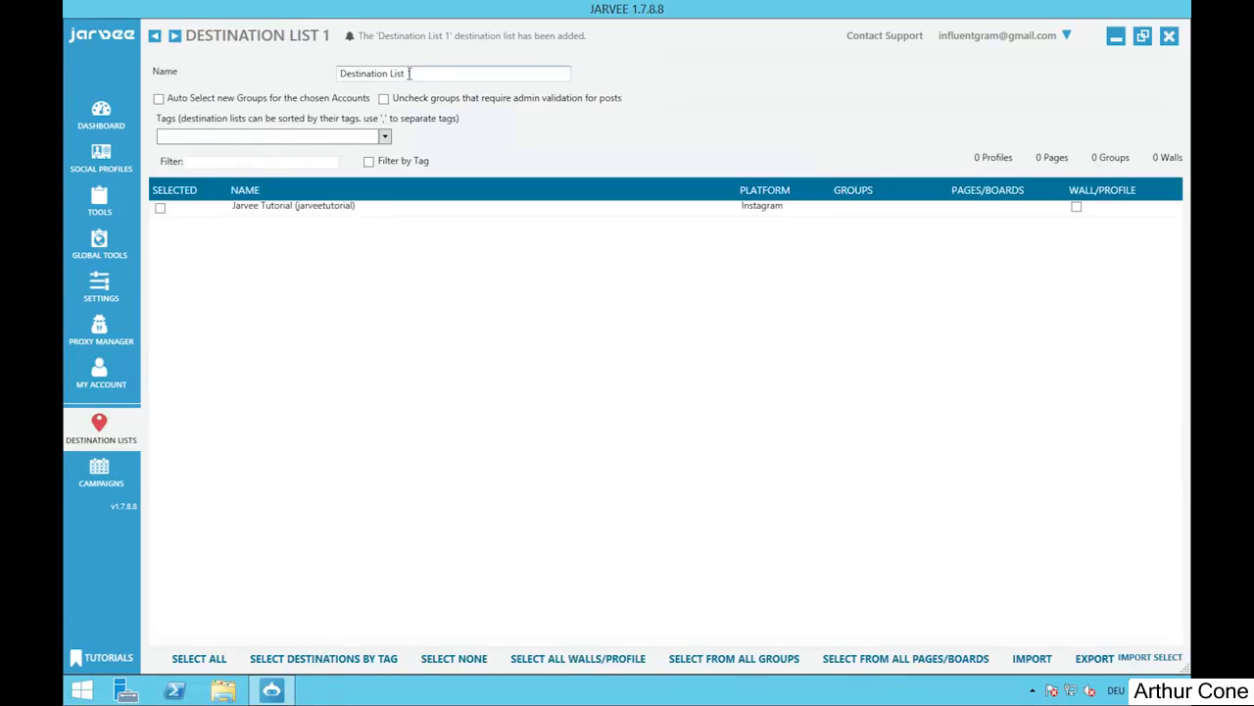
drag(412, 73, 331, 79)
text(Tutorial)
Step: Tag the destination list "tutorial" and include the Jarvee Tutorial Instagram account with its wall/profile as a destination
click(384, 136)
text(tutorial)
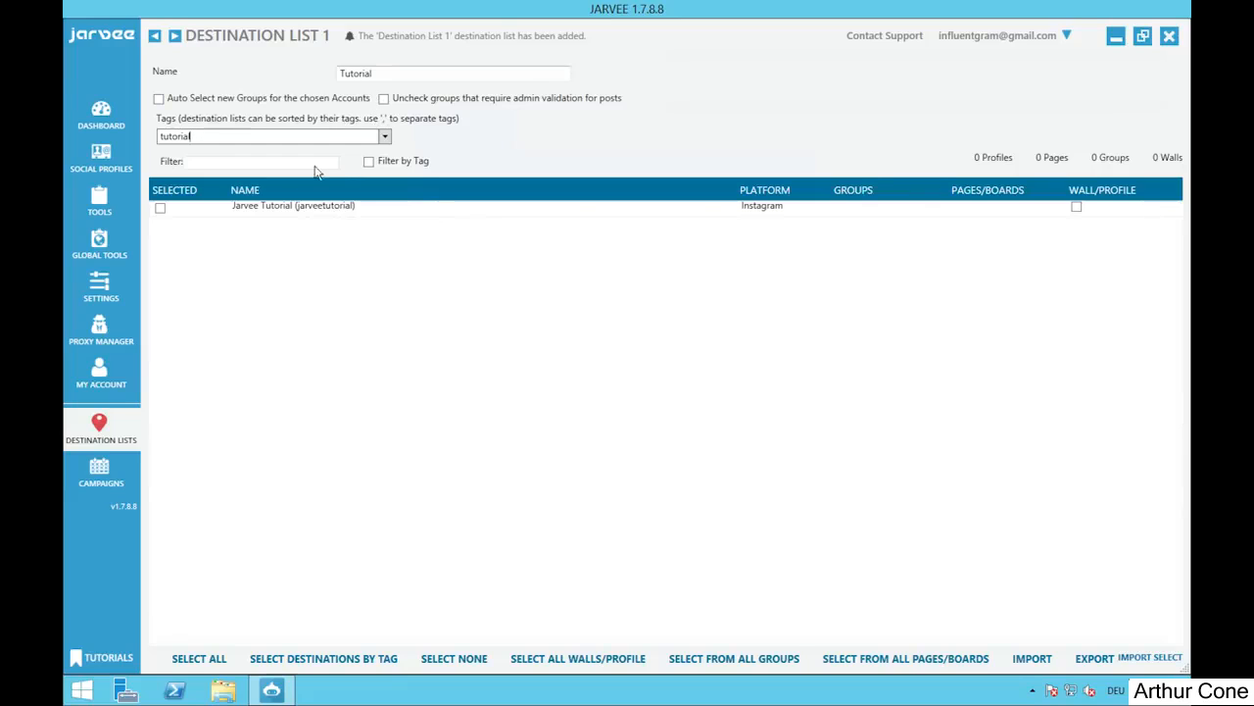
click(160, 210)
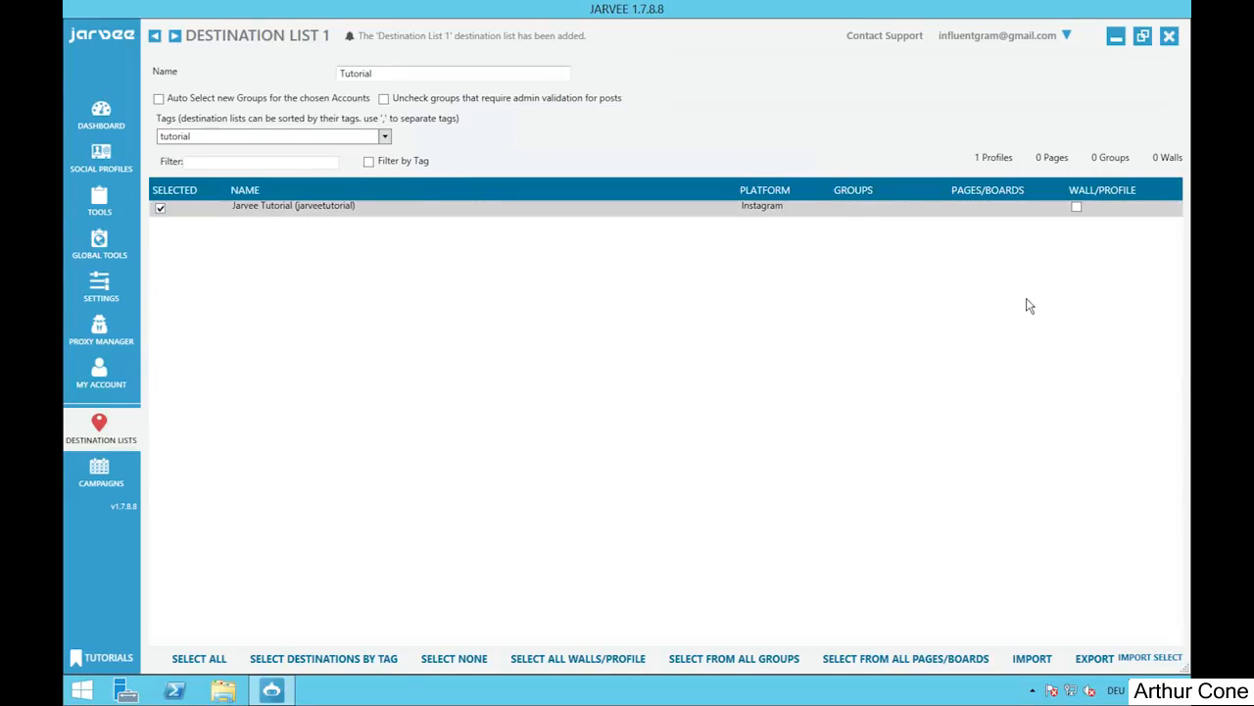
click(1077, 209)
Step: Delete the existing "Campaign Tutorial" campaign and confirm the deletion
click(101, 475)
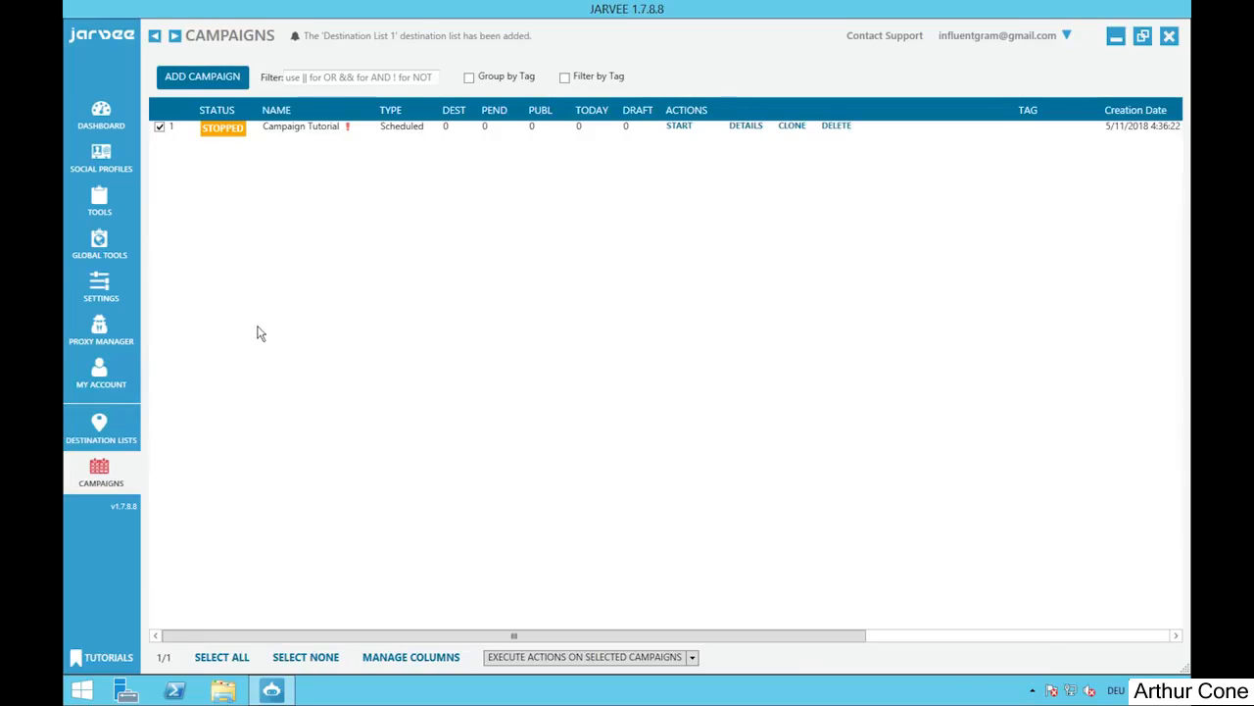
click(836, 127)
click(695, 402)
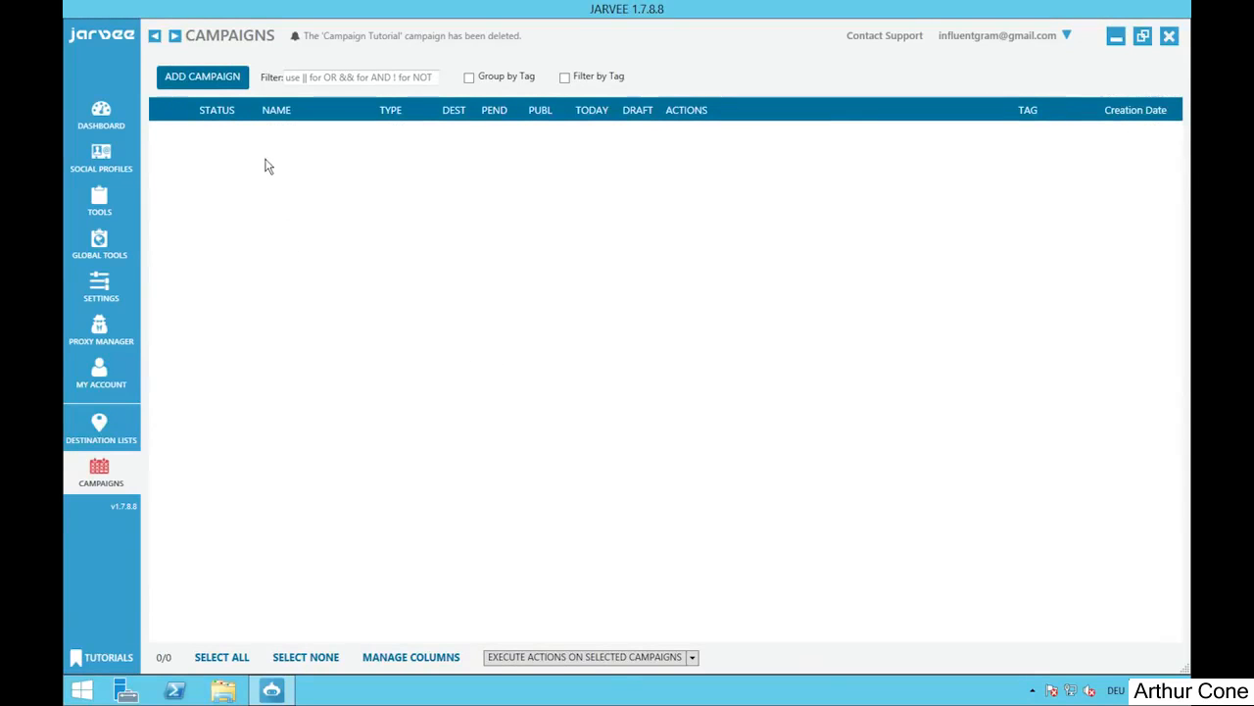
Step: Add a new standard campaign and name it "Tutorial"
click(219, 87)
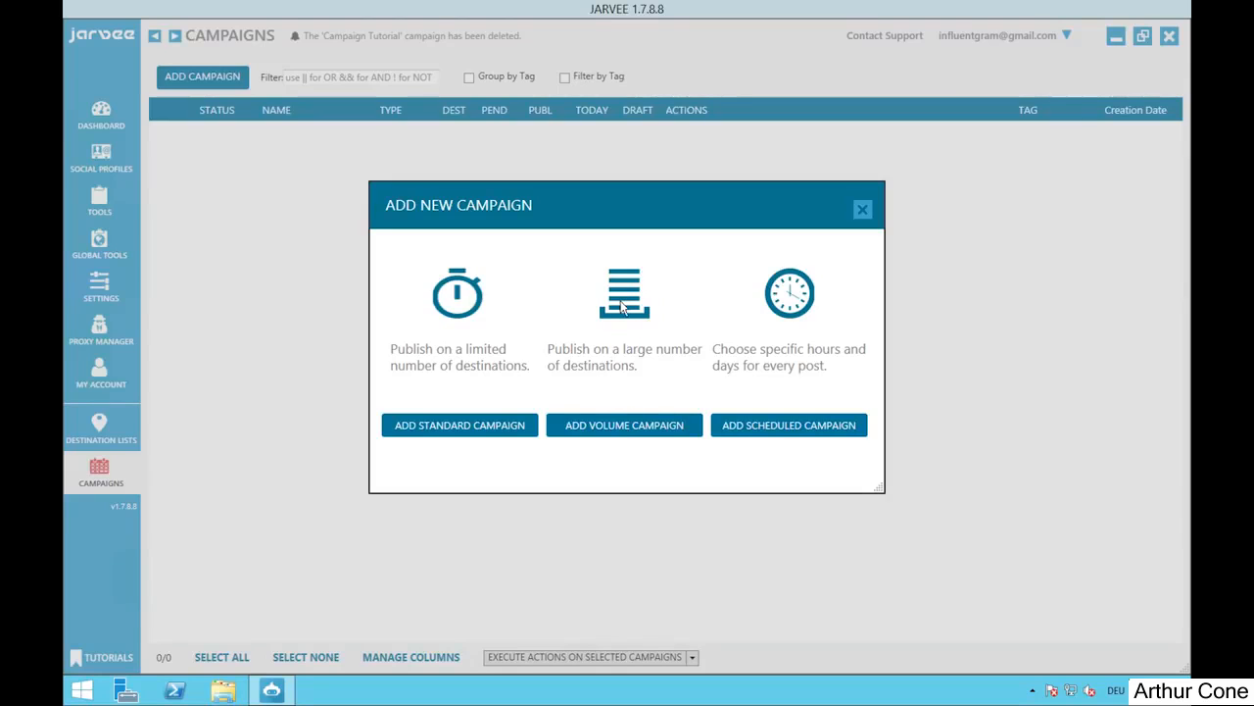
click(470, 431)
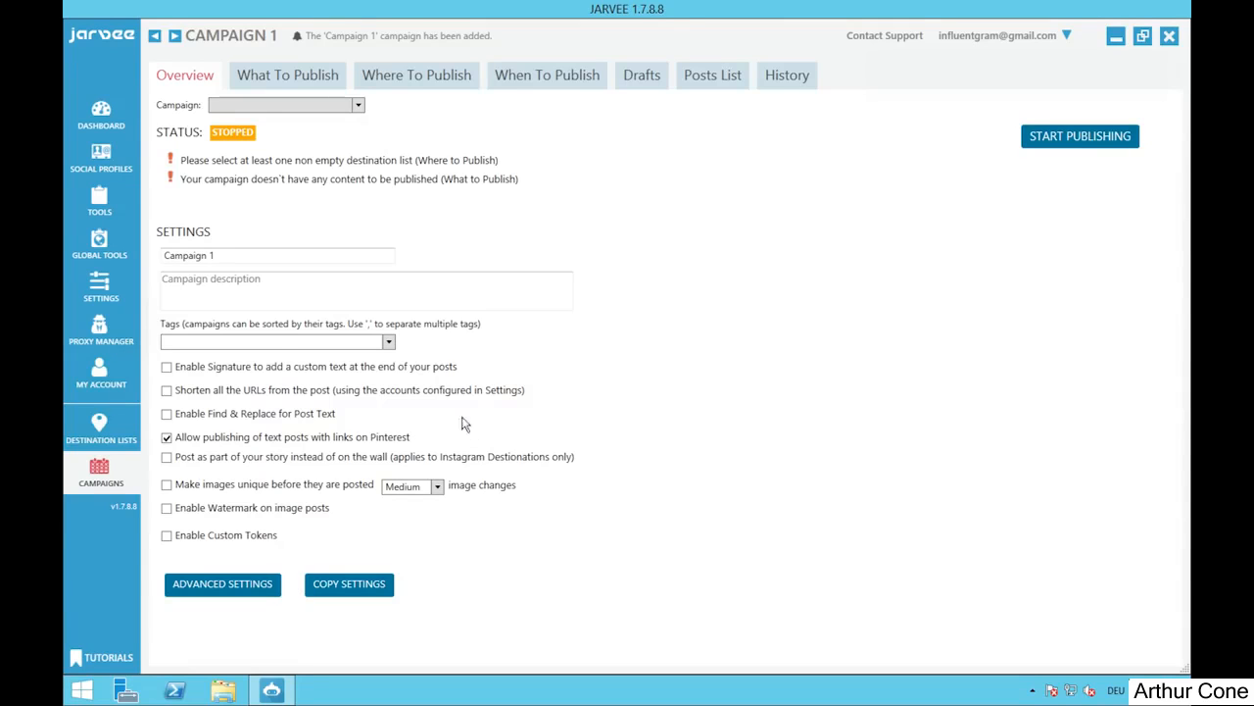
drag(224, 255, 143, 261)
text(Tutorial)
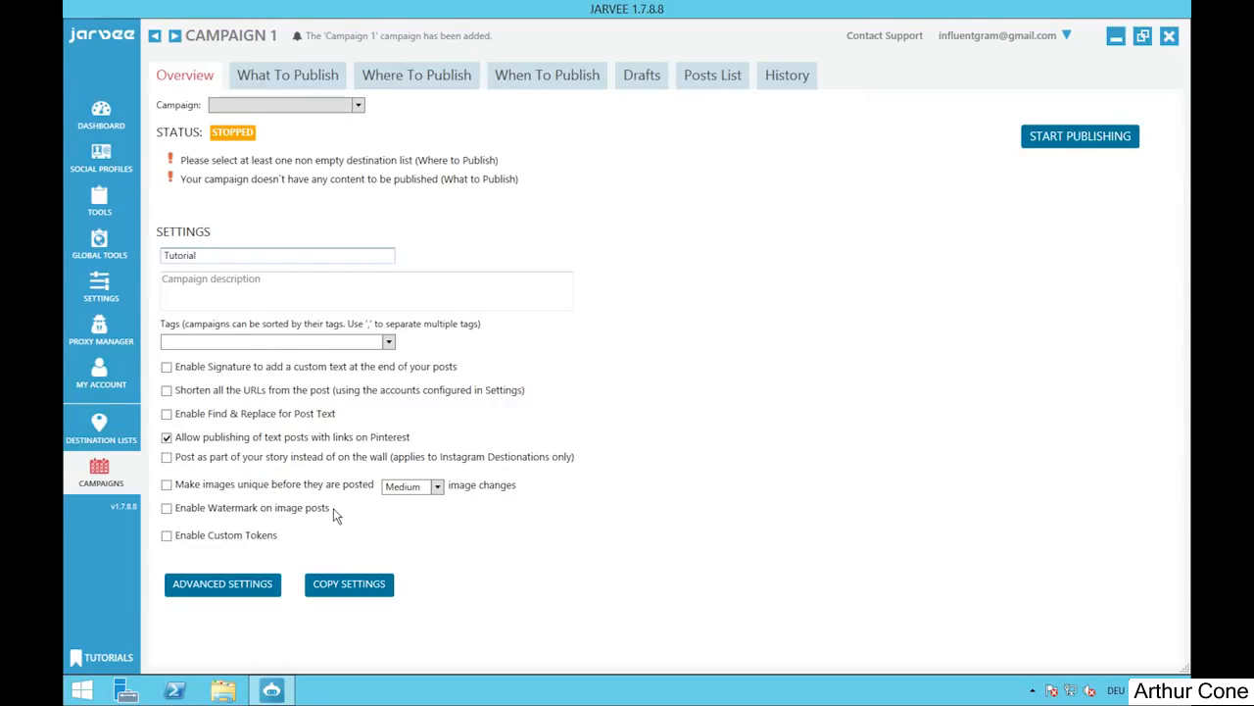
Step: Examine the story-posting option and its video-splitting setting in the campaign's advanced Instagram settings, leaving story posting off
click(223, 584)
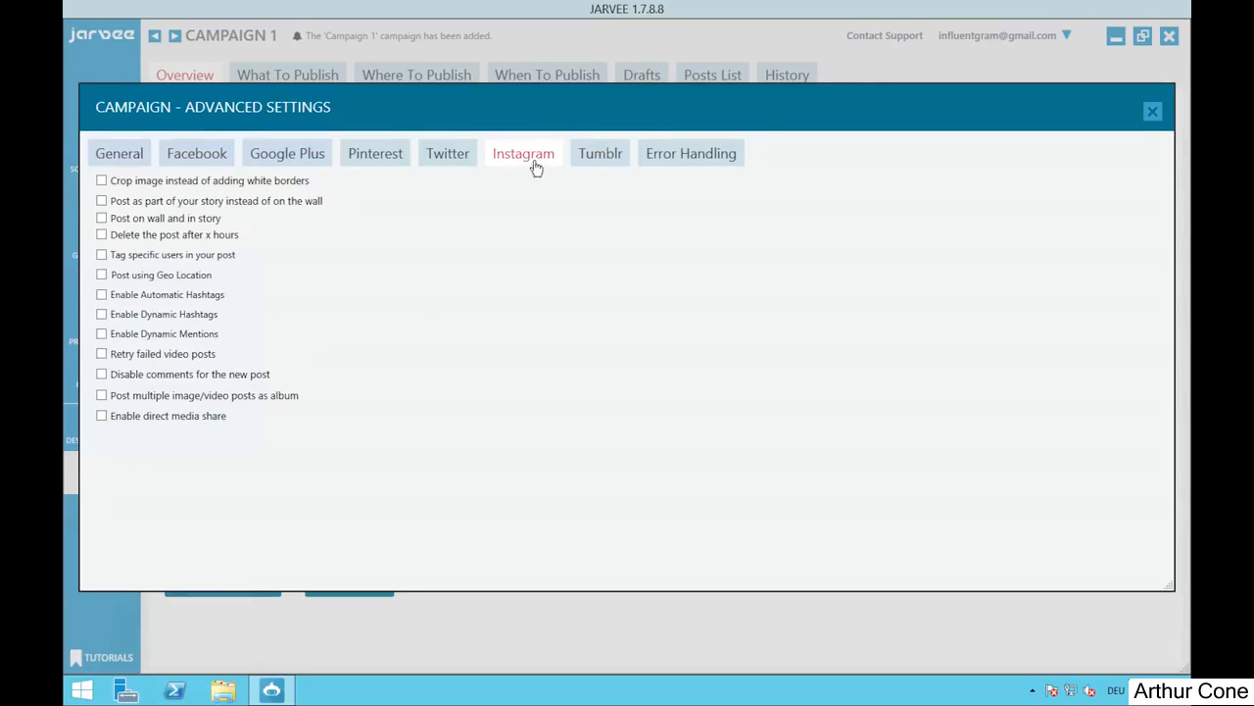
mouse_move(149, 183)
mouse_move(106, 187)
click(102, 202)
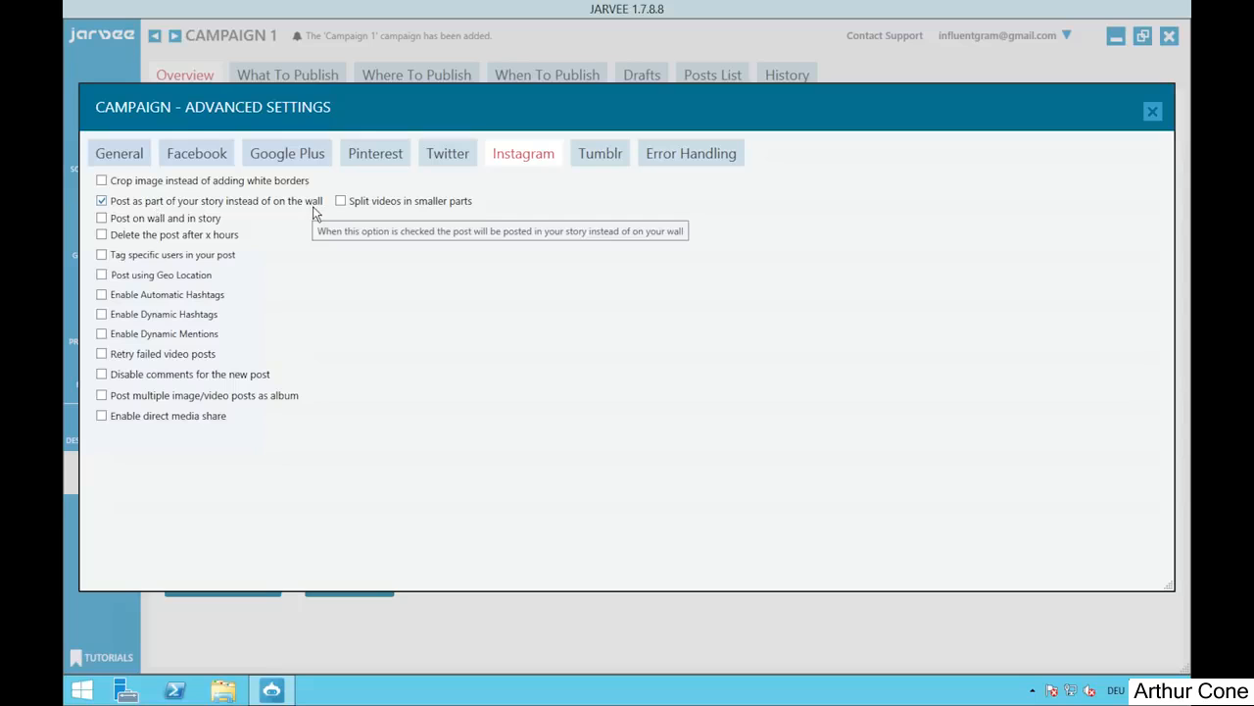
mouse_move(313, 211)
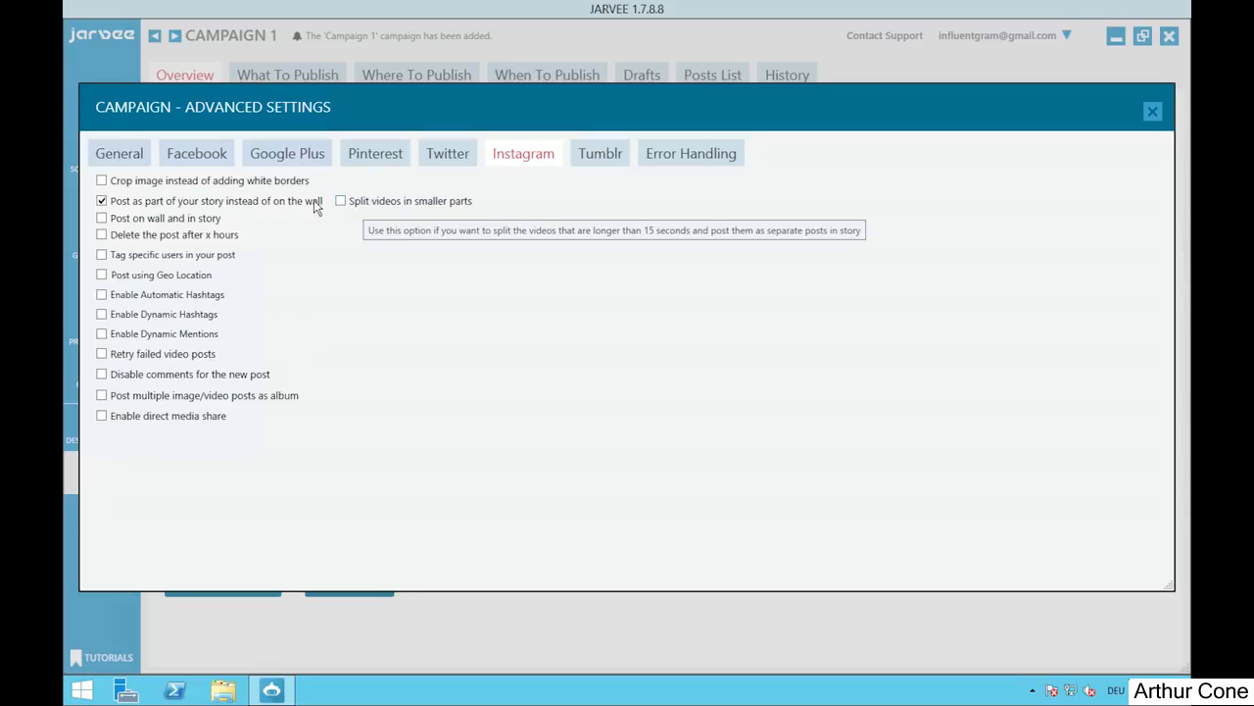
click(102, 200)
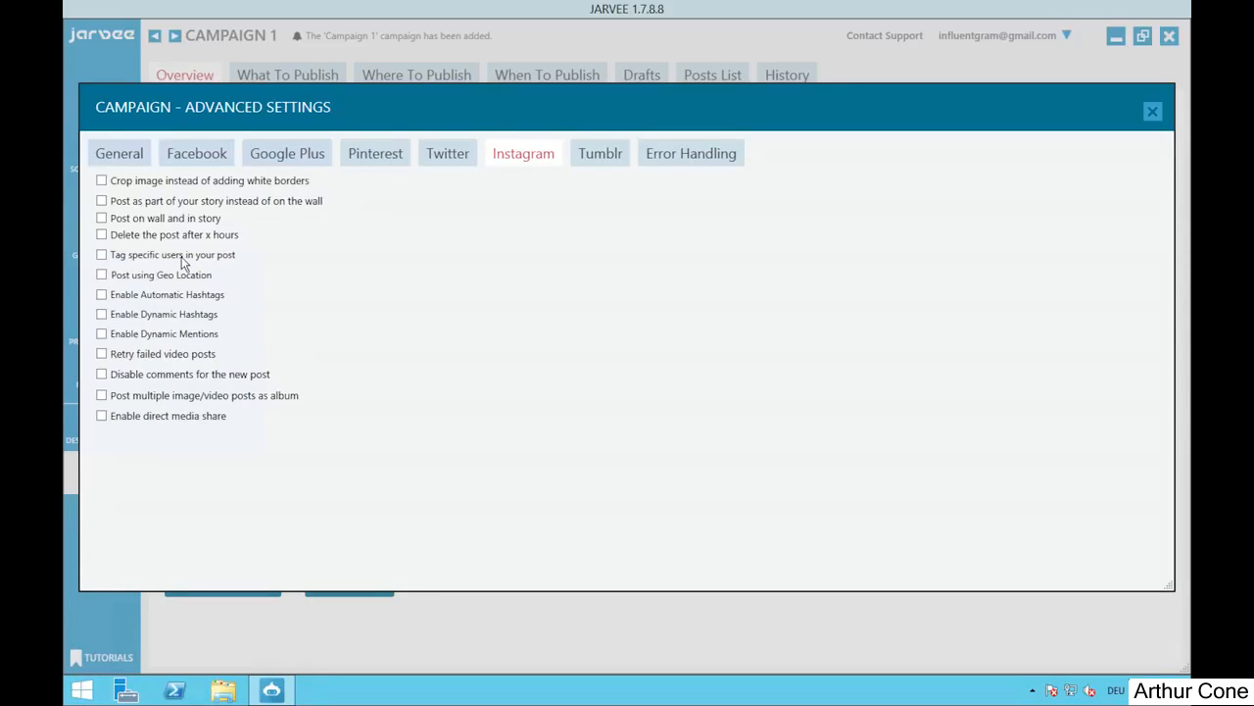
Step: Examine the settings for tagging specific users in Instagram posts, leaving the option off
click(102, 256)
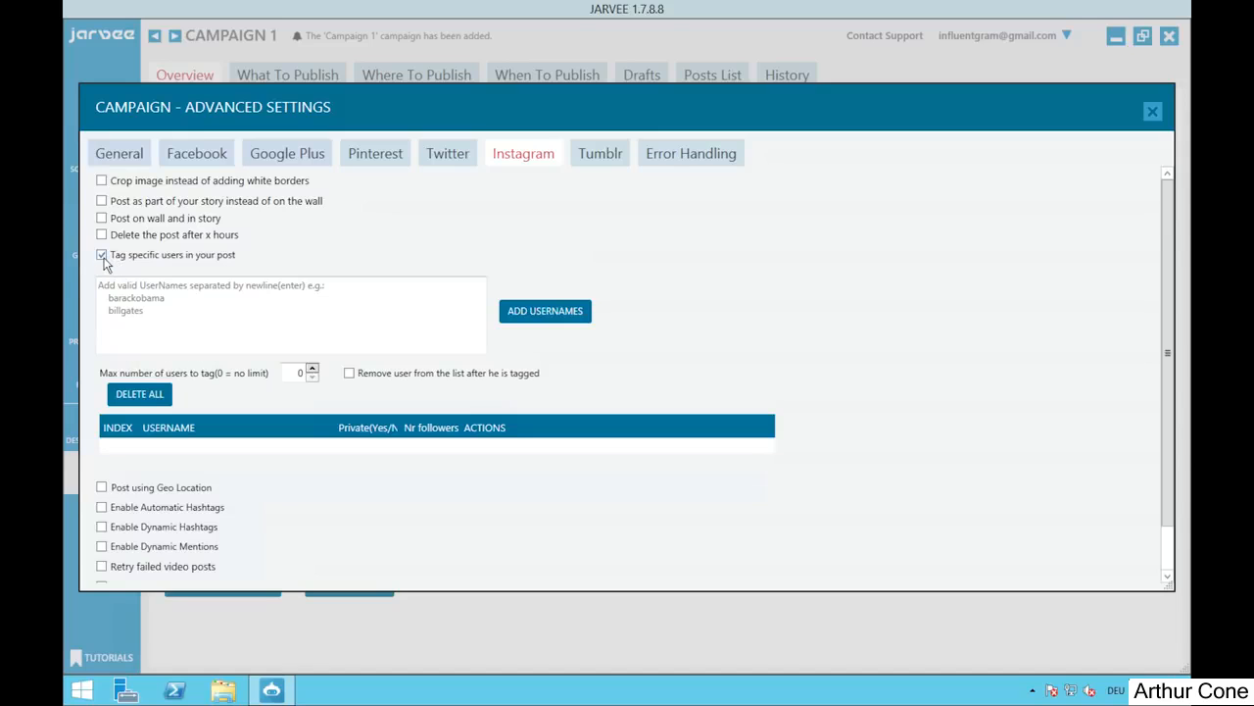
click(196, 320)
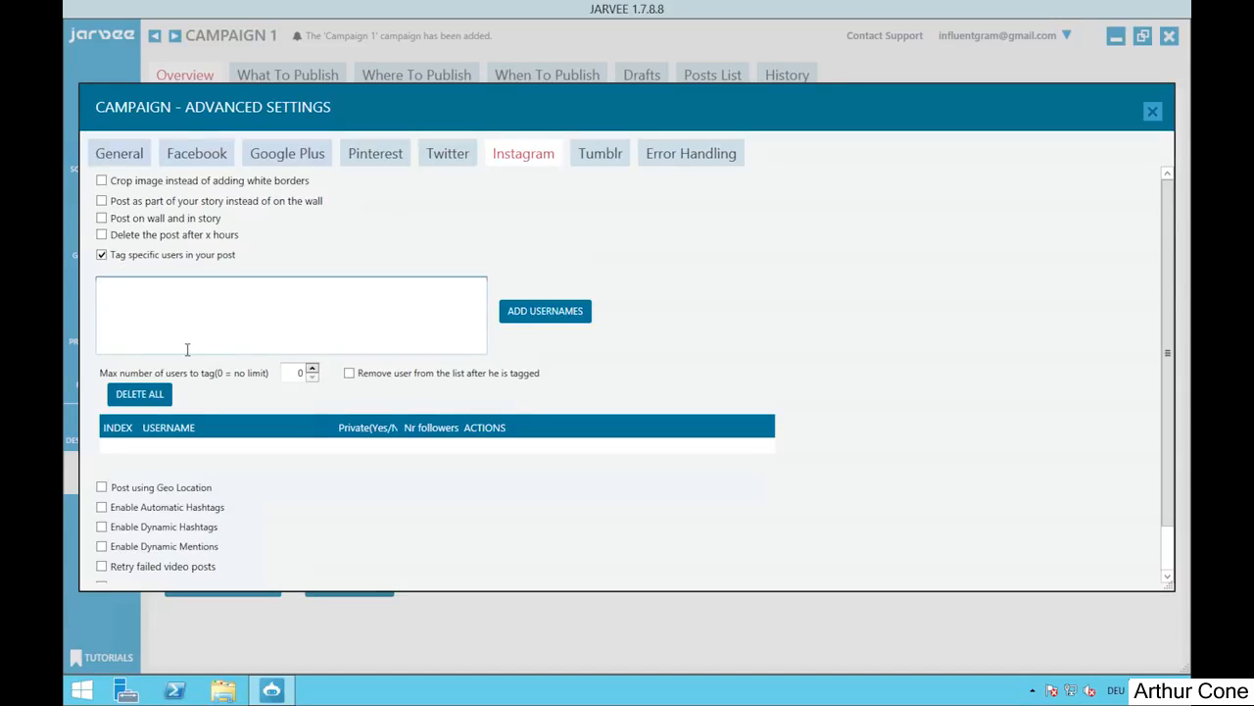
click(102, 256)
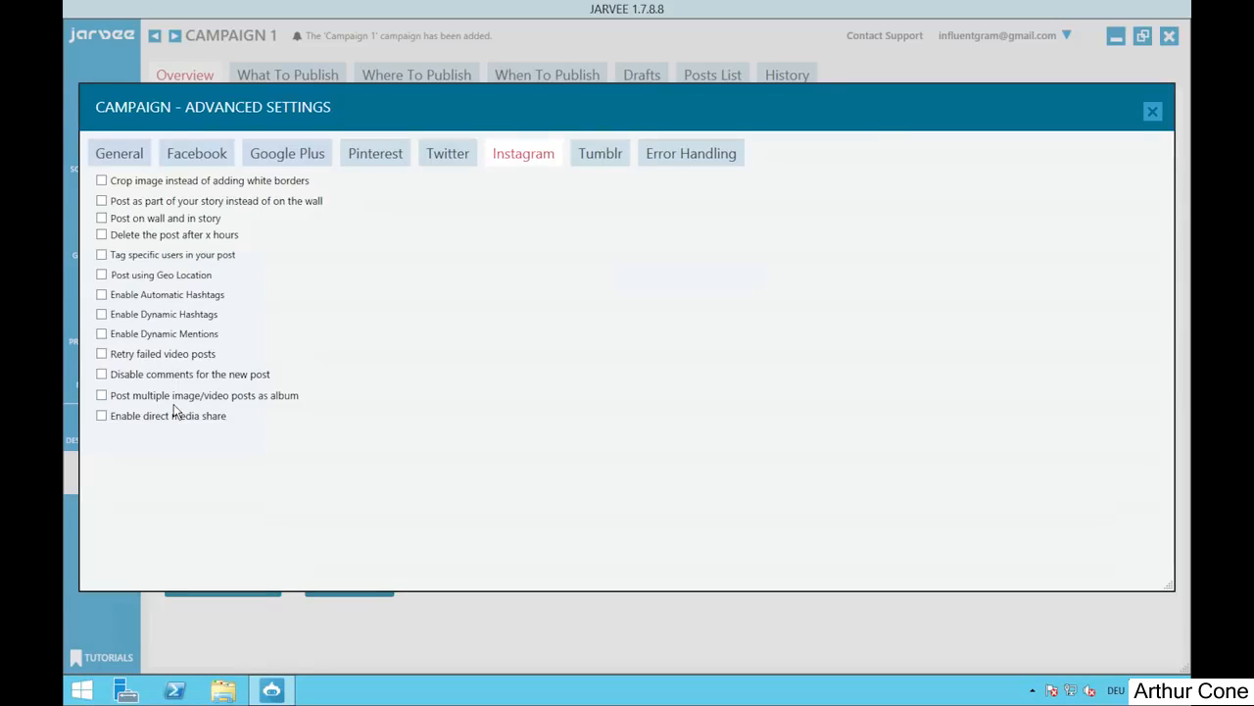
Step: Examine the album-posting and direct media share options for Instagram, leave both off, and close the advanced settings
click(100, 396)
mouse_move(109, 405)
click(102, 417)
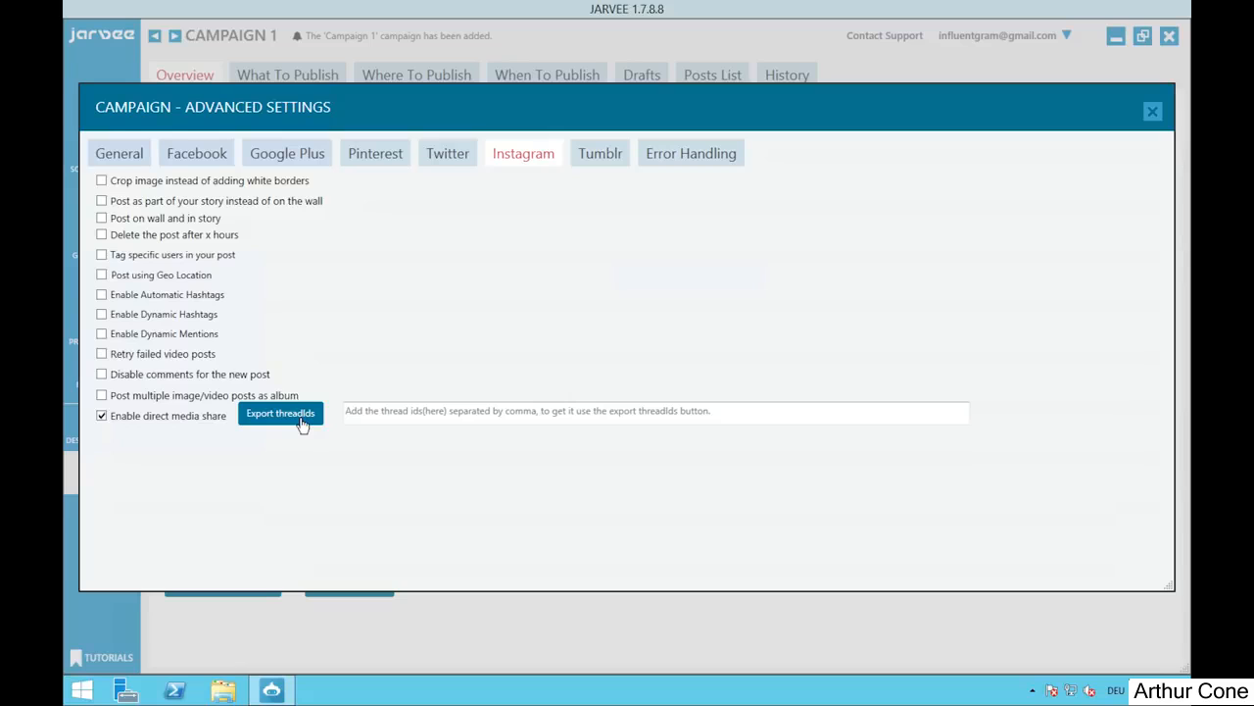
click(373, 411)
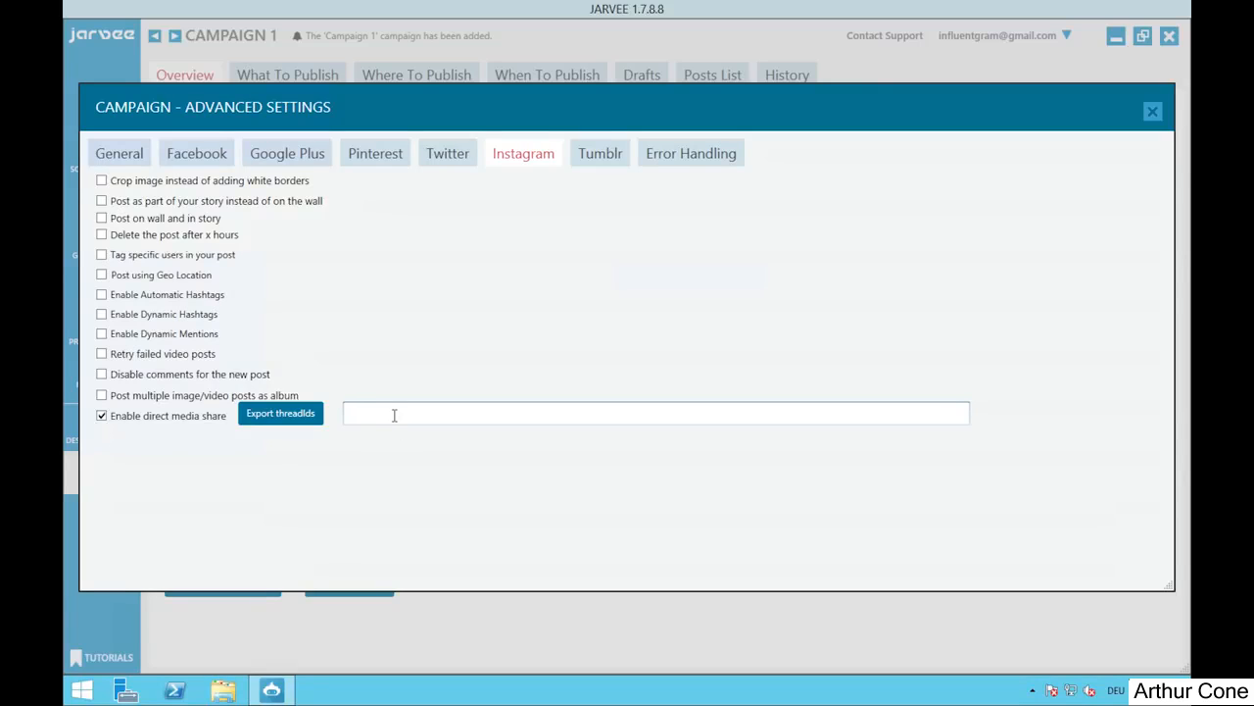
mouse_move(101, 421)
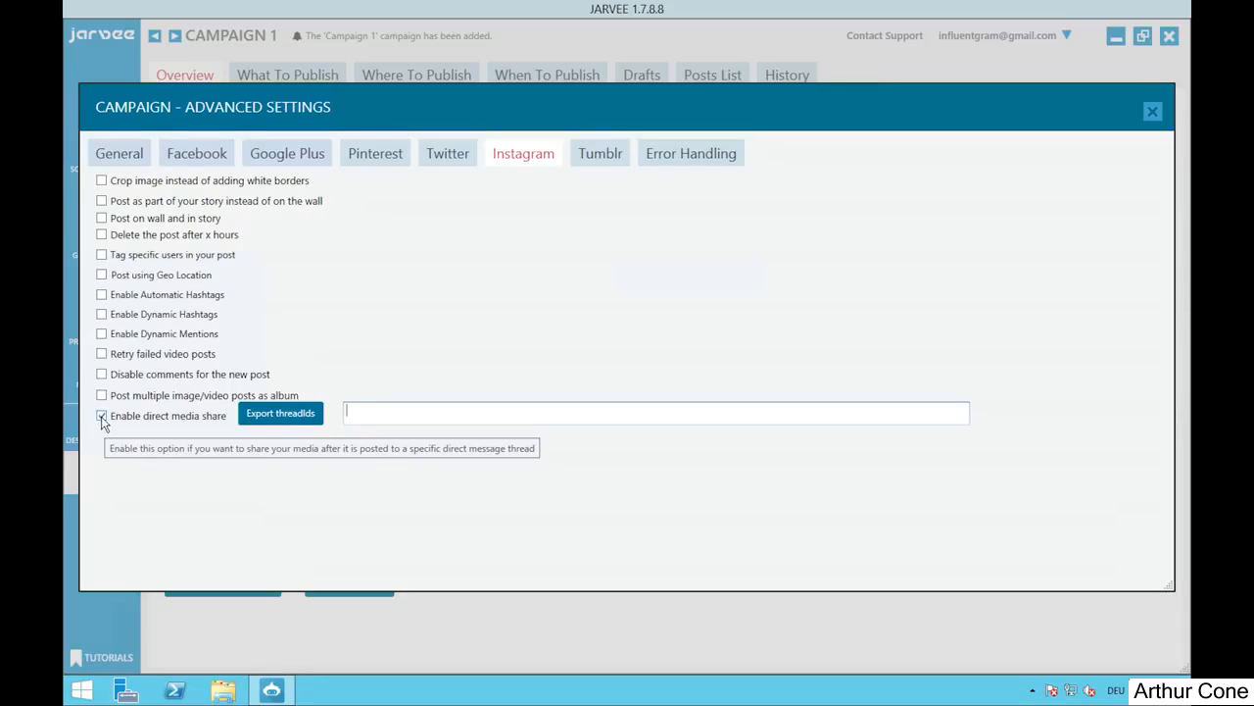
click(102, 418)
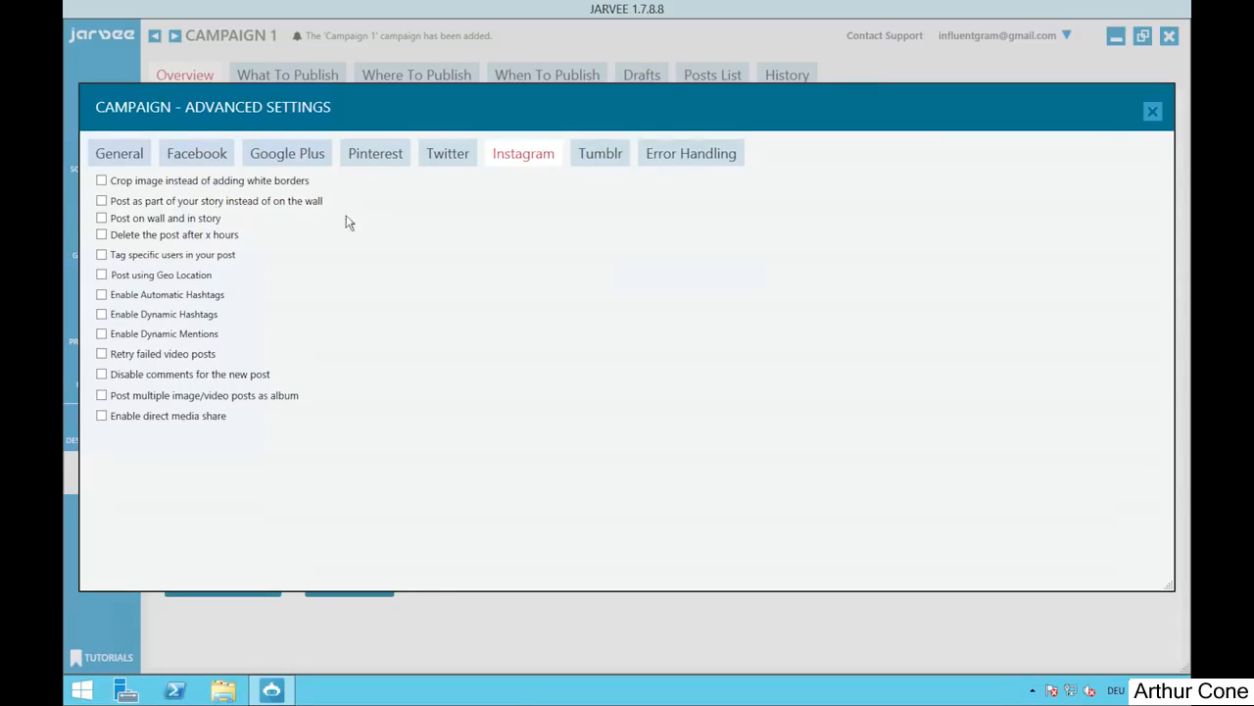
click(1151, 114)
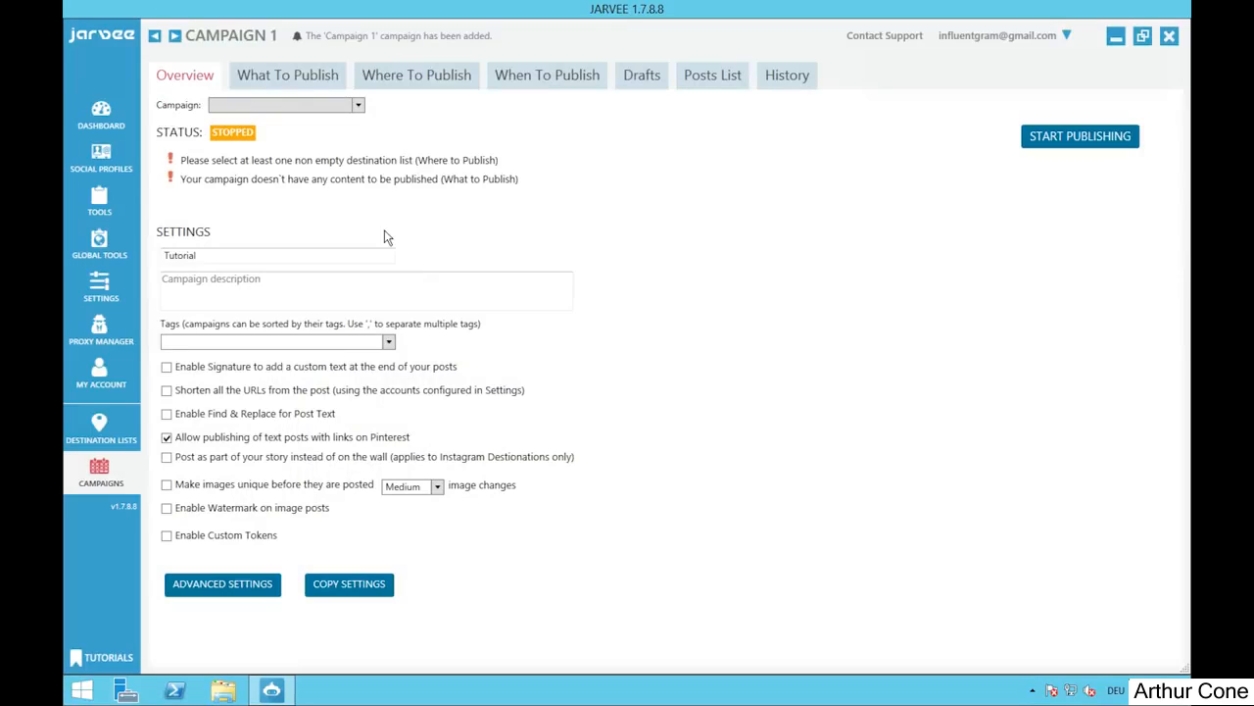
Step: Add the images cat 1 to cat 17 from the Desktop's cat_pics folder as multiple image posts in the campaign
click(272, 88)
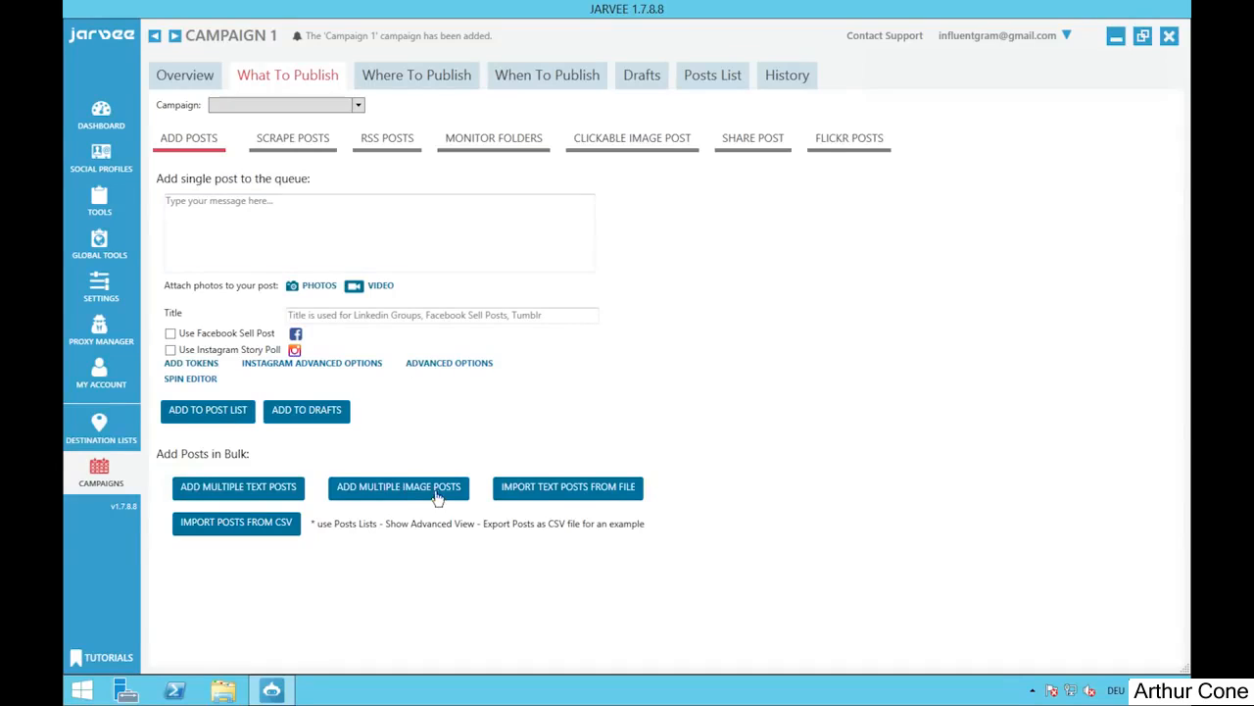
click(405, 490)
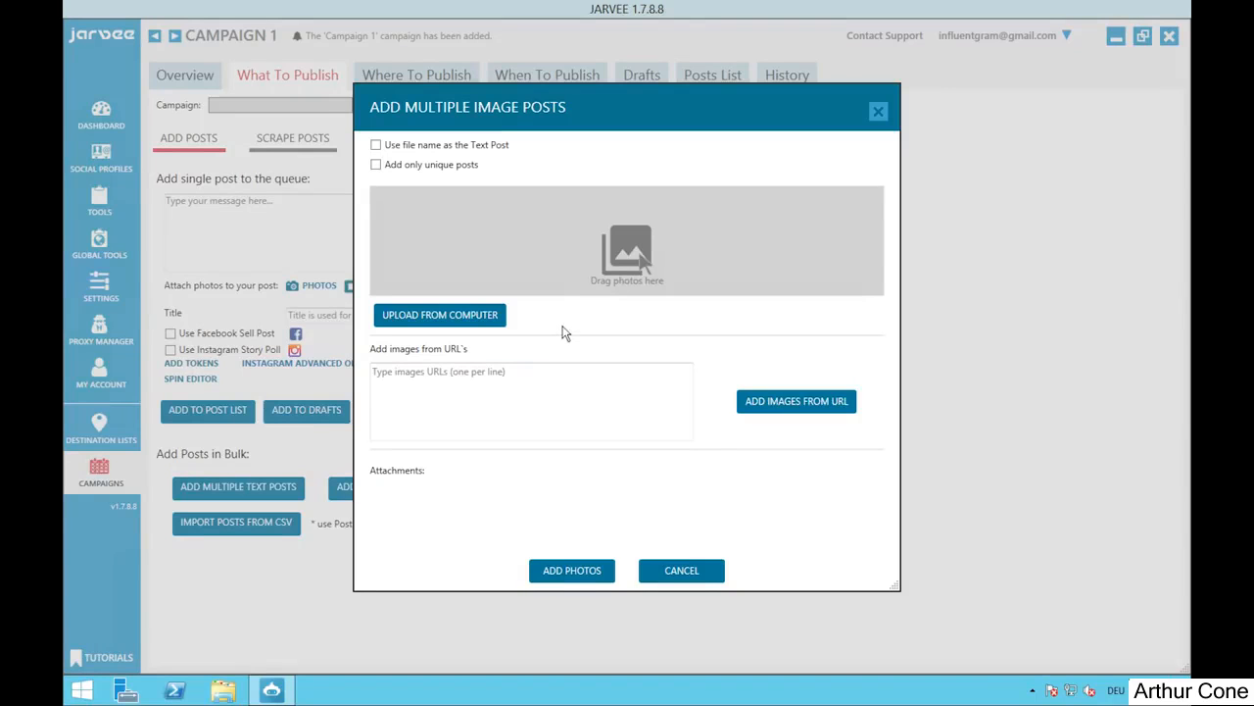
click(443, 321)
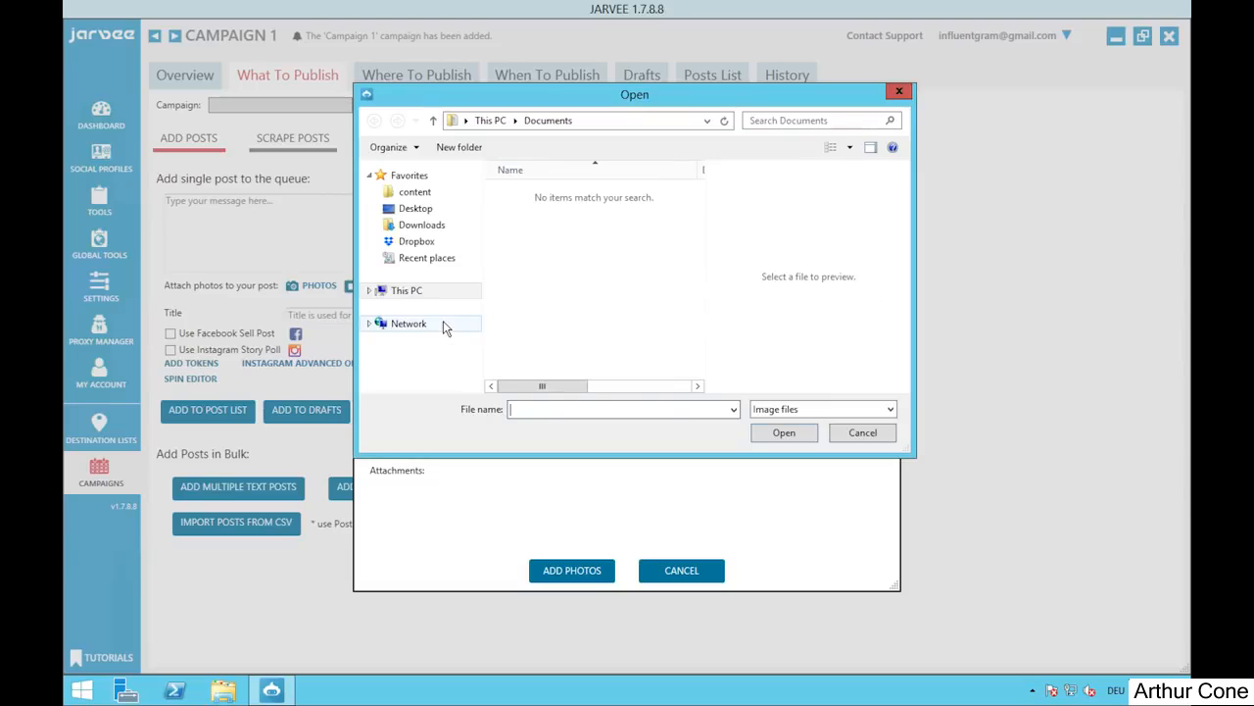
click(415, 209)
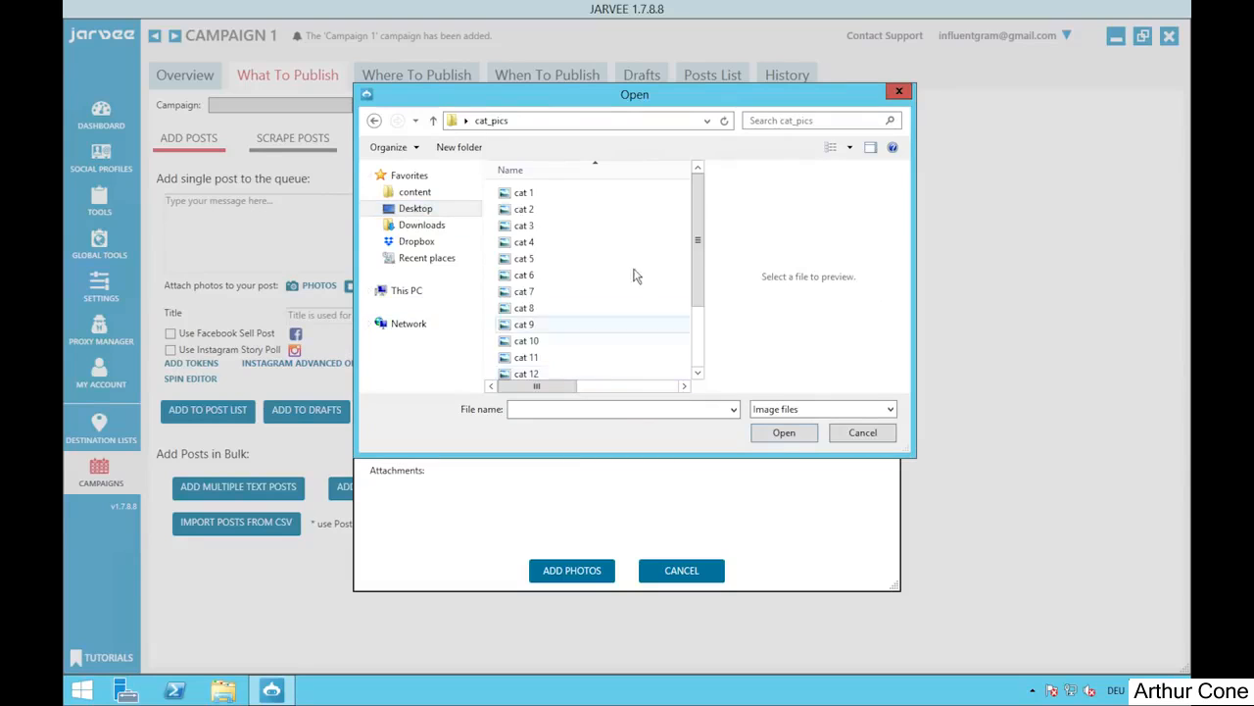
click(558, 197)
scroll(600, 290, down, 2)
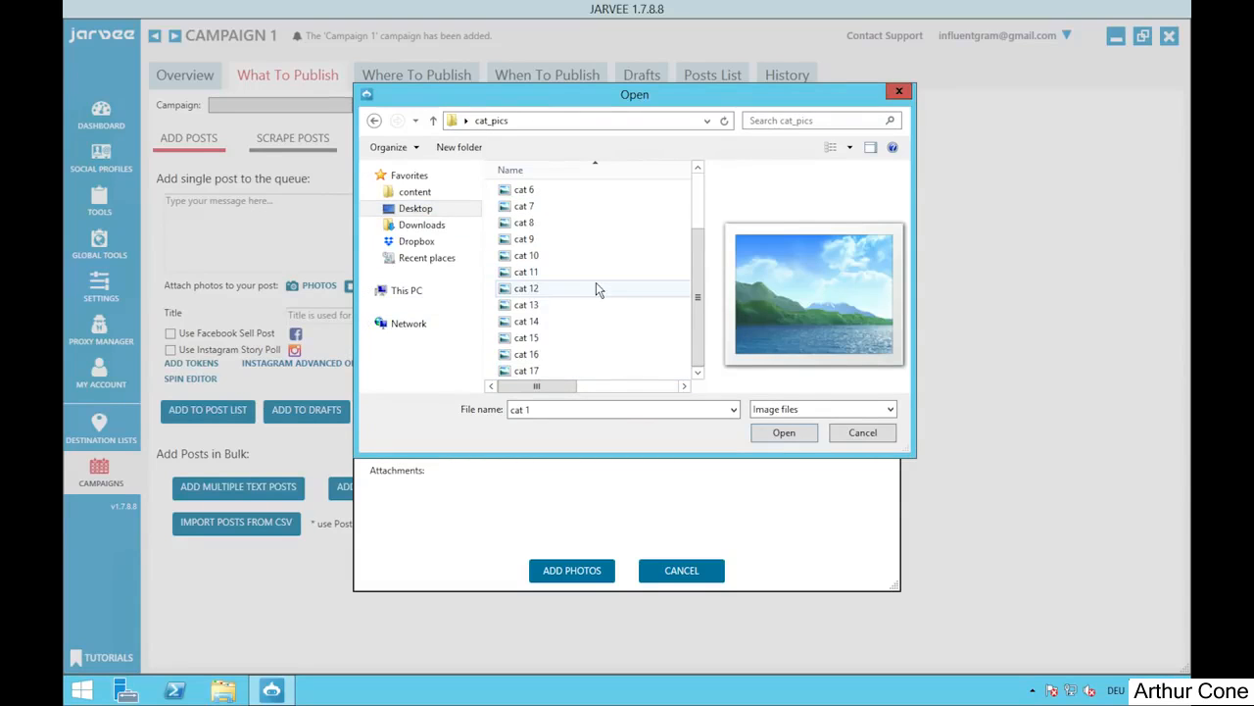
shift+click(544, 372)
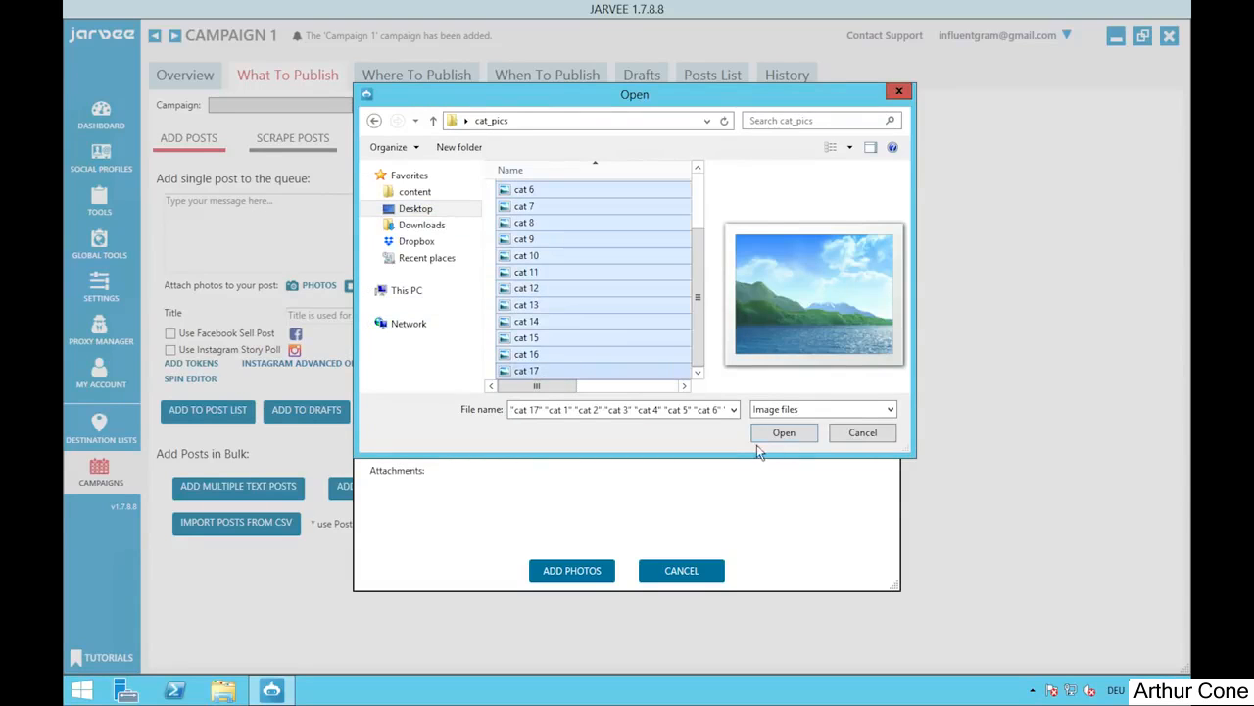
click(780, 436)
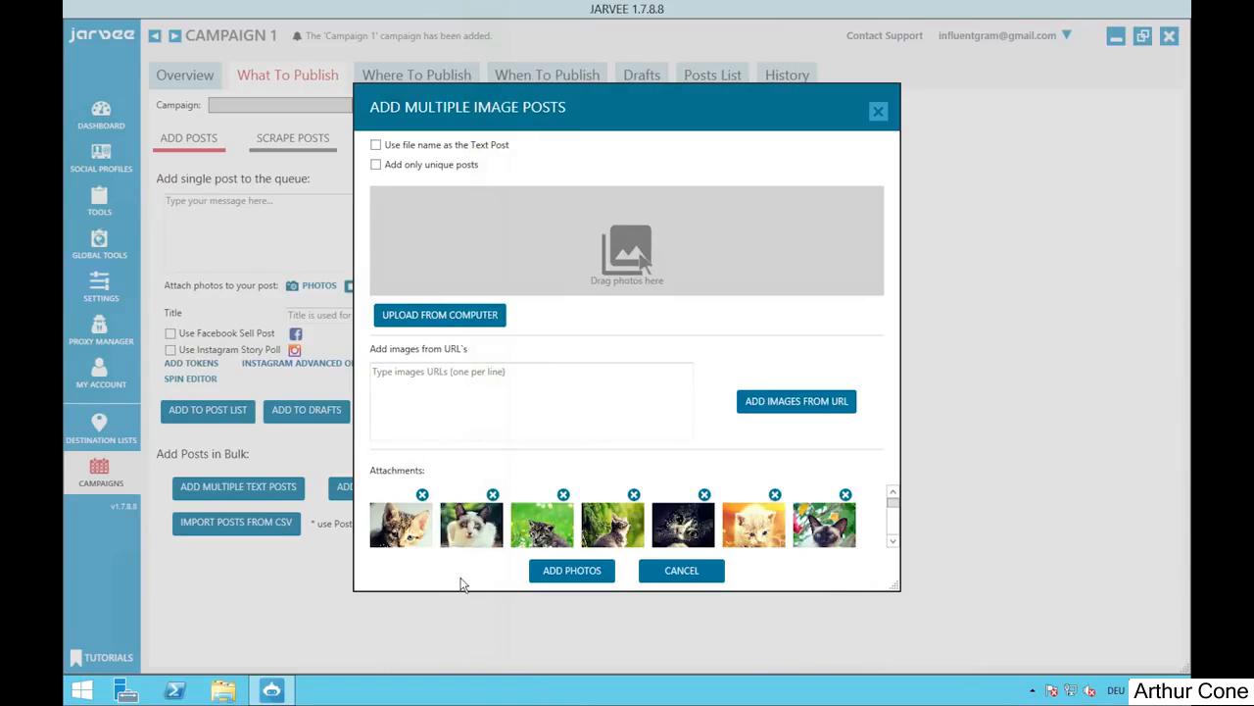
scroll(894, 526, down, 1)
scroll(893, 526, down, 5)
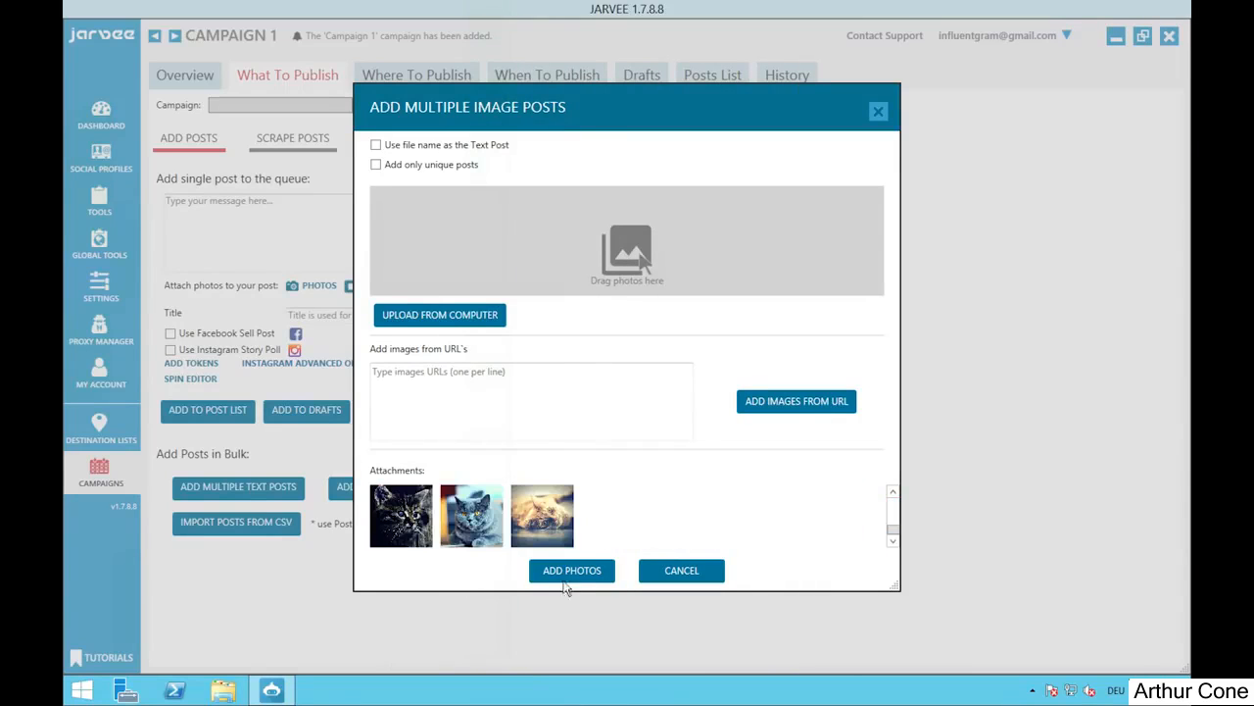
click(564, 573)
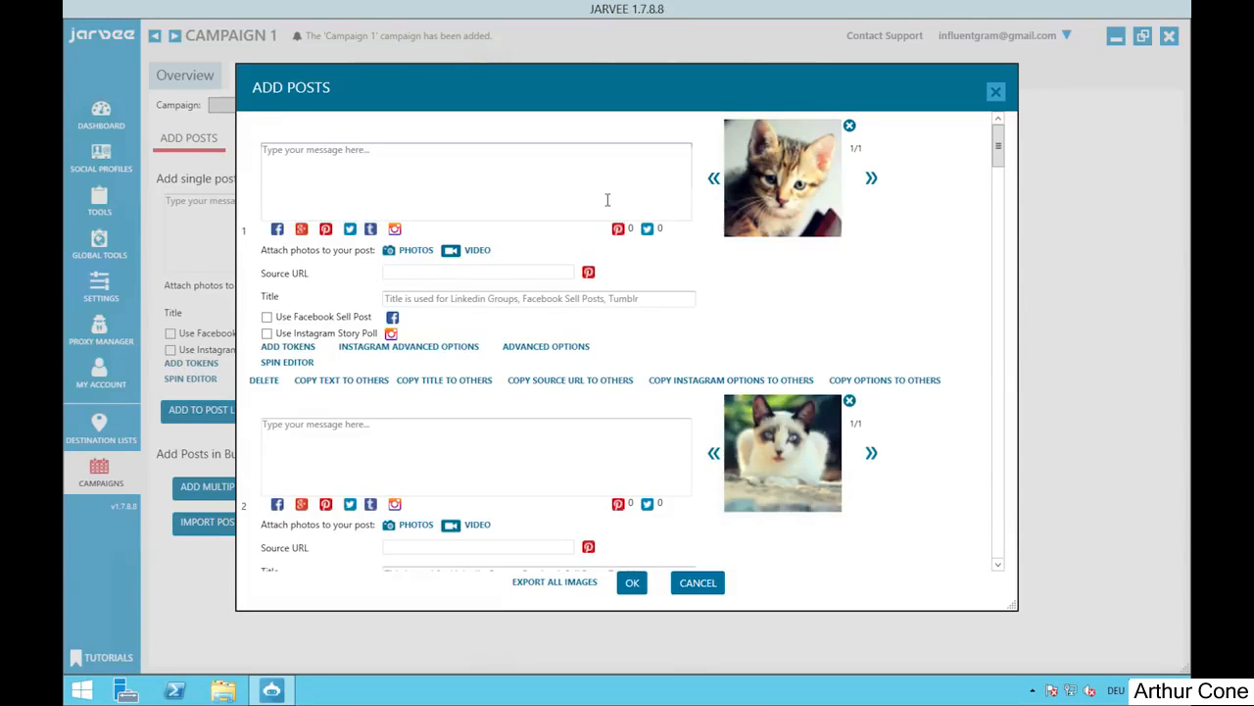
drag(999, 147, 1004, 116)
click(437, 185)
text(For the )
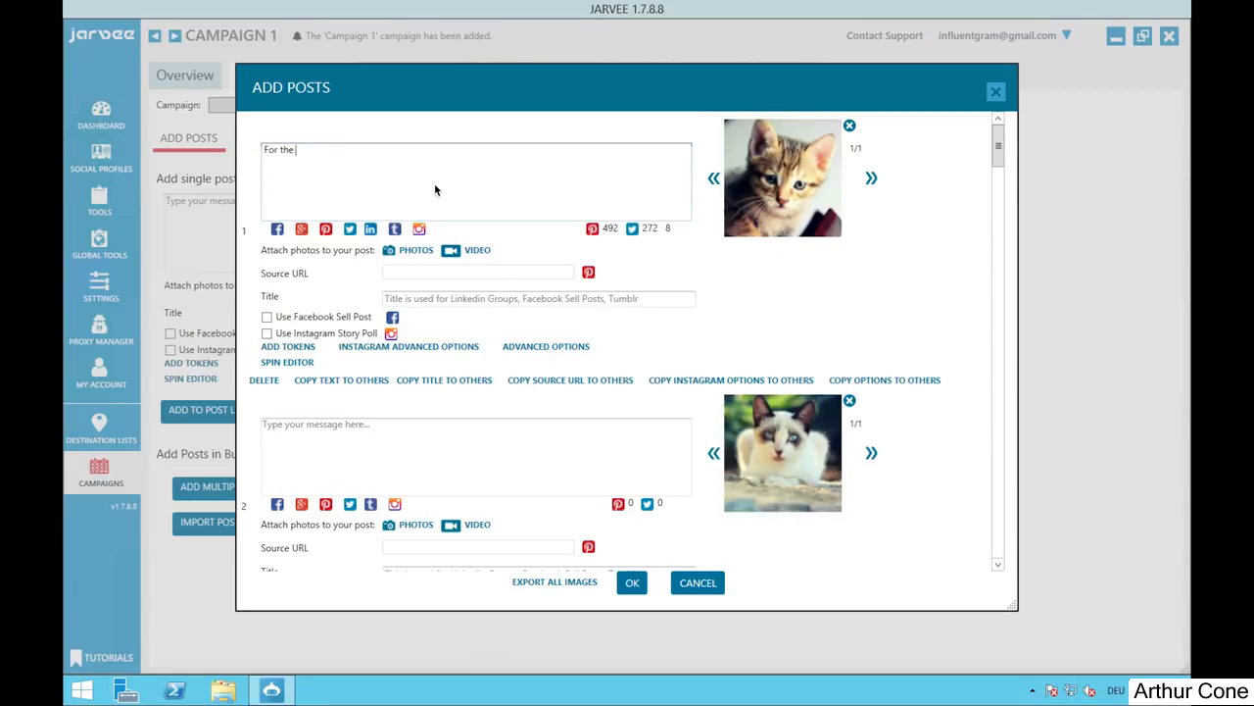
text(cutest cat p)
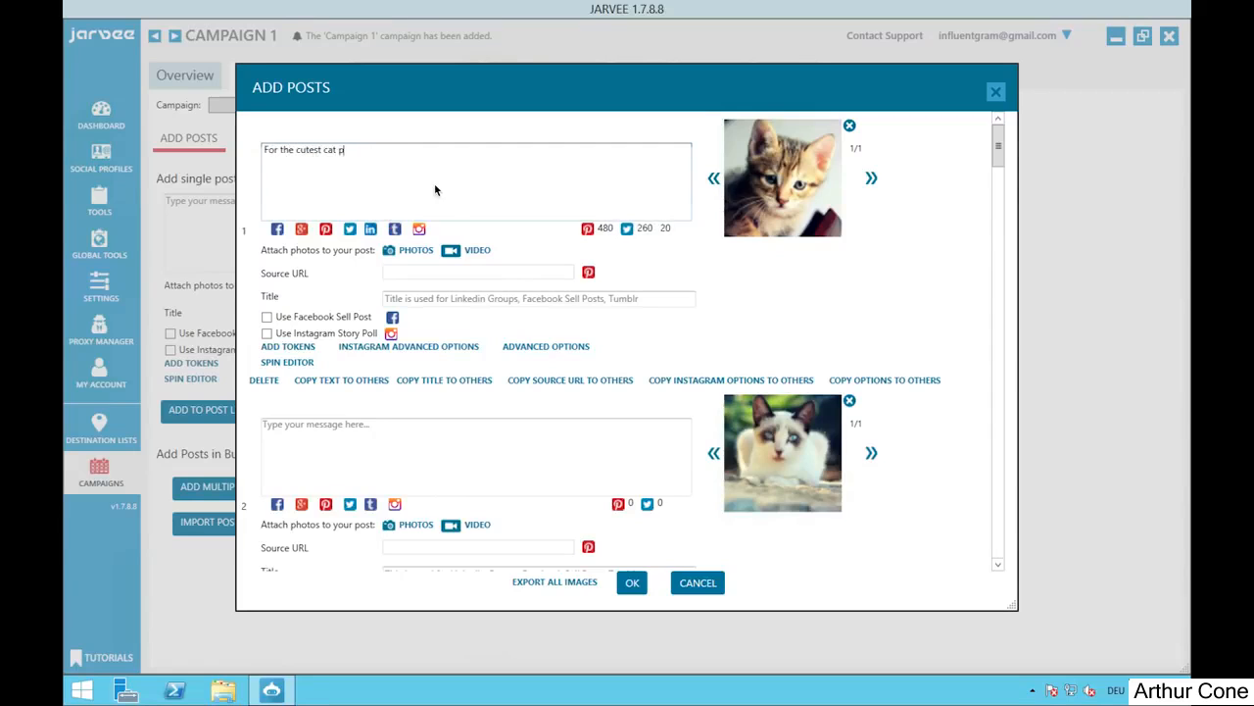
text(hotos, follow)
drag(263, 152, 421, 160)
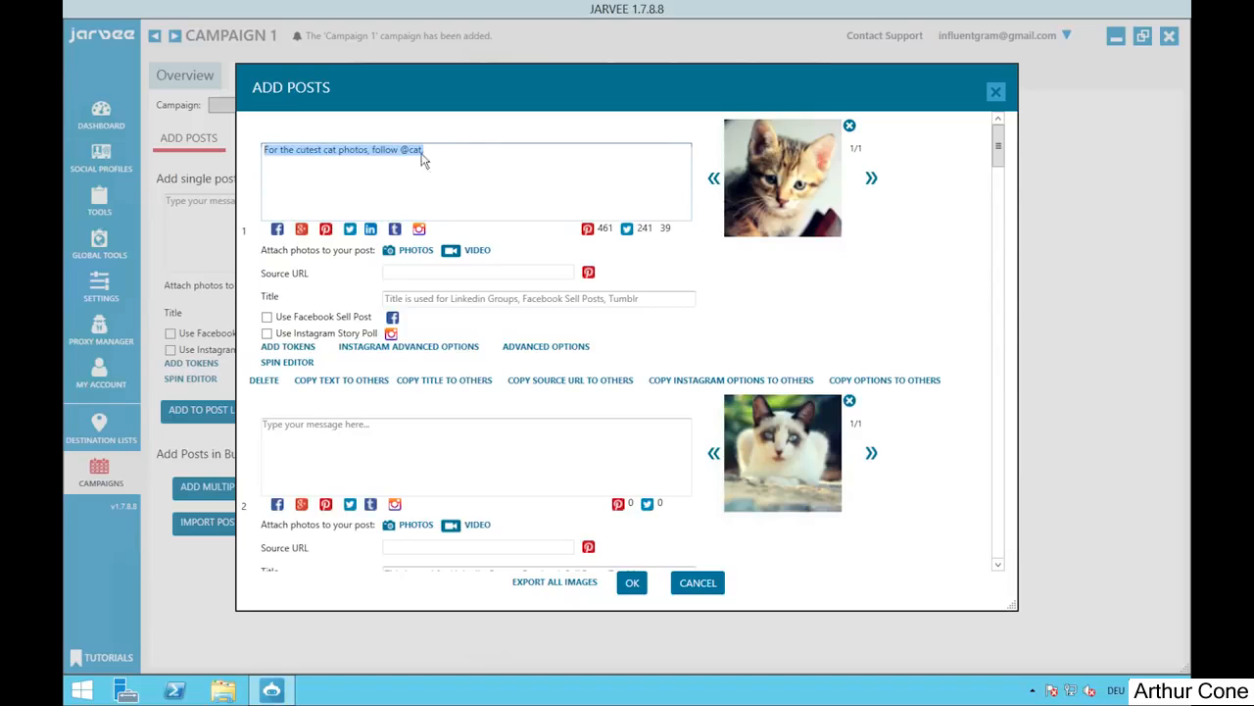
click(487, 154)
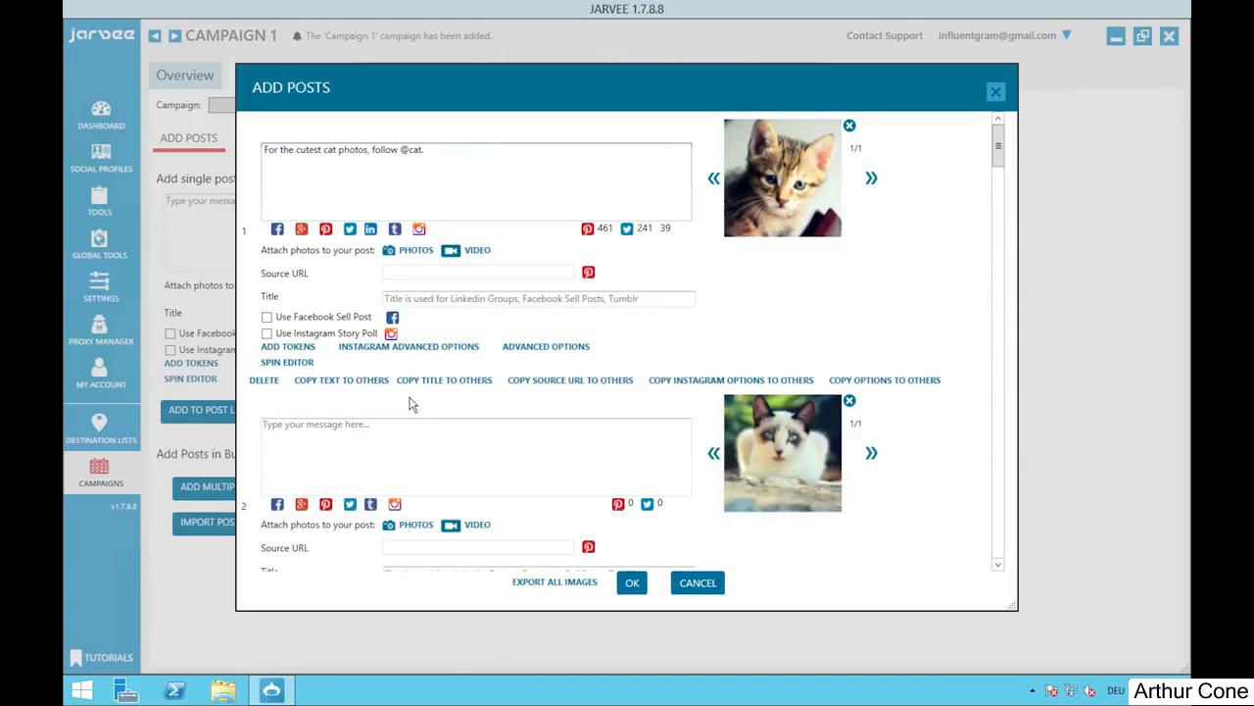
Step: Copy the first post's message to the other posts, extending it with a dot line and the hashtag #cat
click(343, 381)
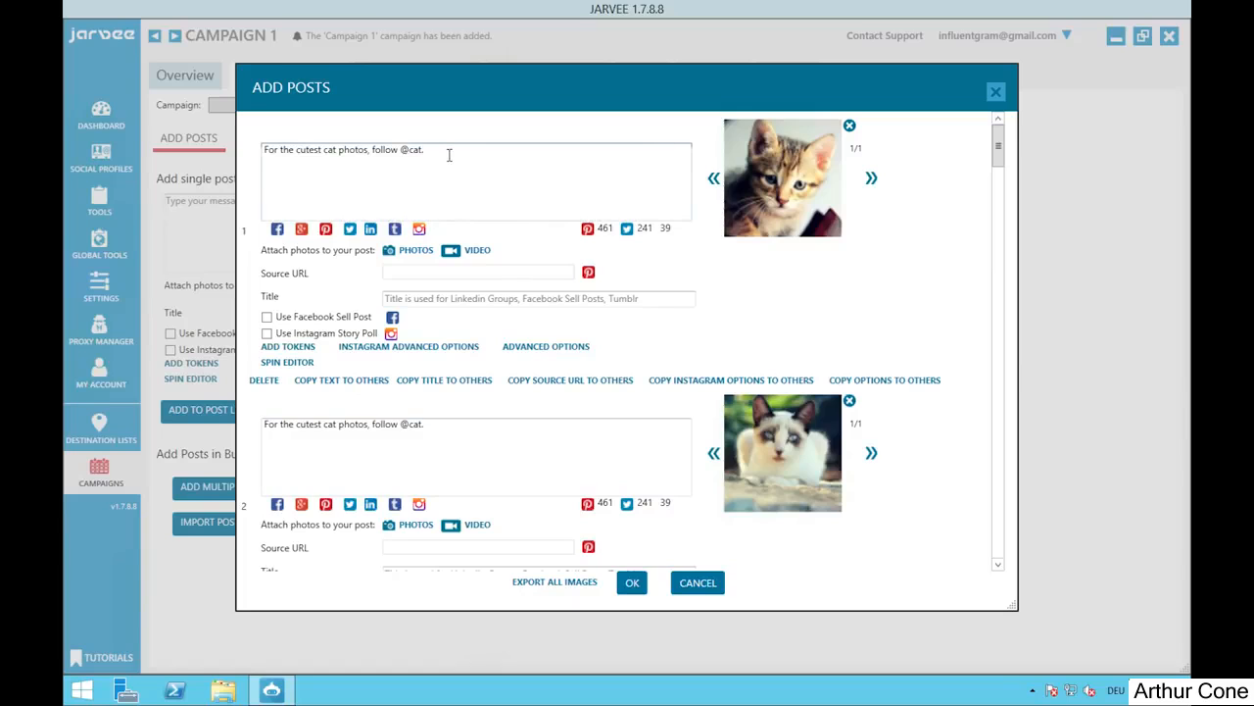
key(Return)
text(- )
text(@)
key(BackSpace)
text(#)
text(hashtag)
key(BackSpace)
key(BackSpace)
key(BackSpace)
key(BackSpace)
key(BackSpace)
key(BackSpace)
click(320, 385)
Step: Put the [COMMENT] token below the first post's caption with #cat on the line after it, and copy the text to the other posts
click(267, 165)
click(294, 348)
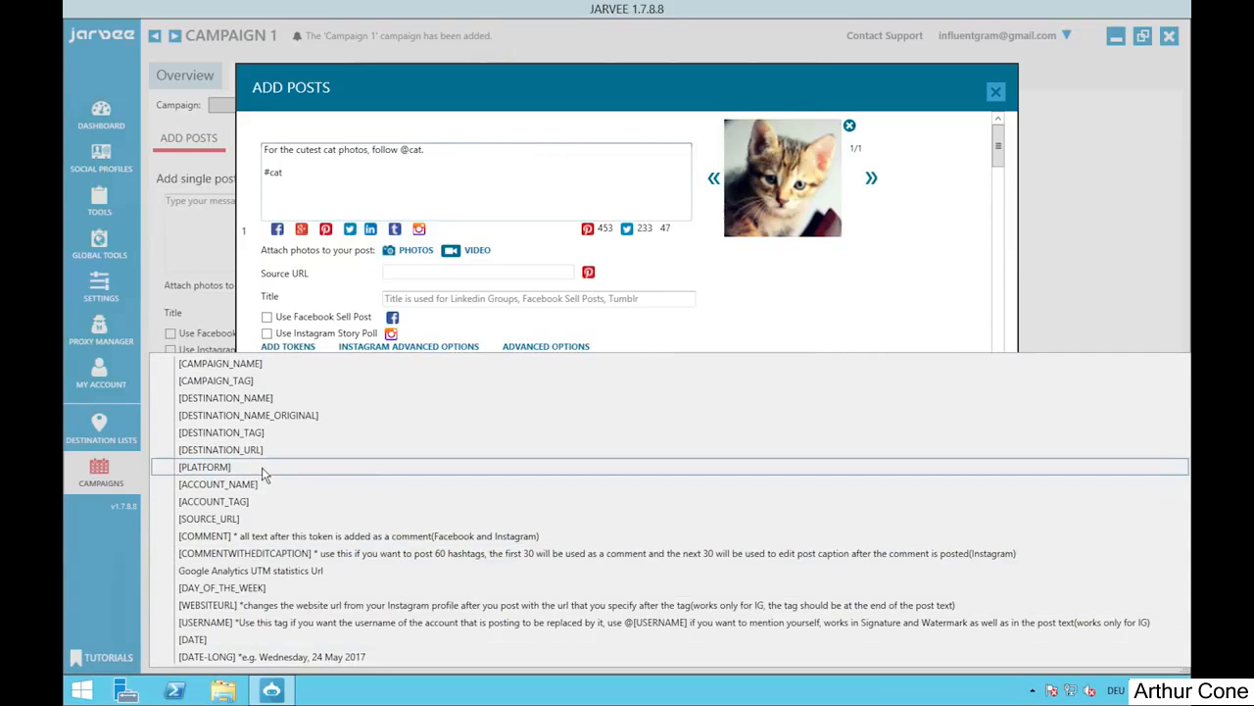
click(250, 542)
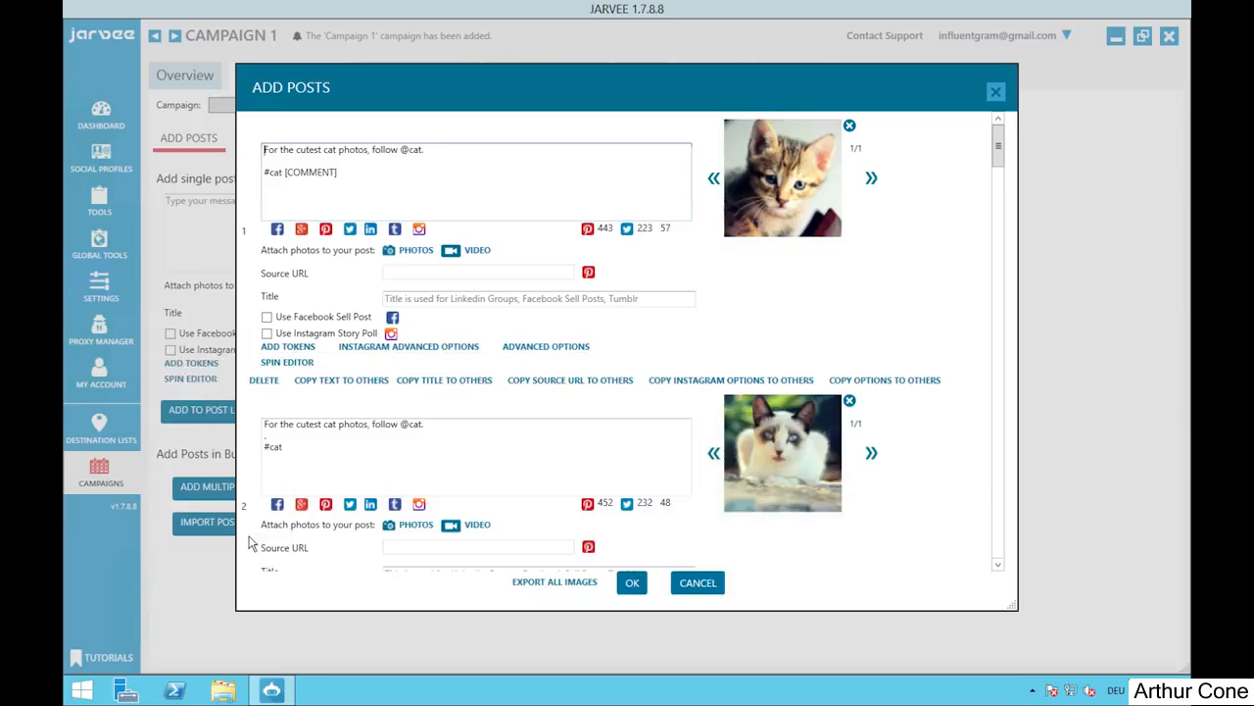
mouse_move(284, 172)
mouse_down()
mouse_move(331, 172)
mouse_move(263, 178)
mouse_up()
click(286, 175)
key(BackSpace)
key(BackSpace)
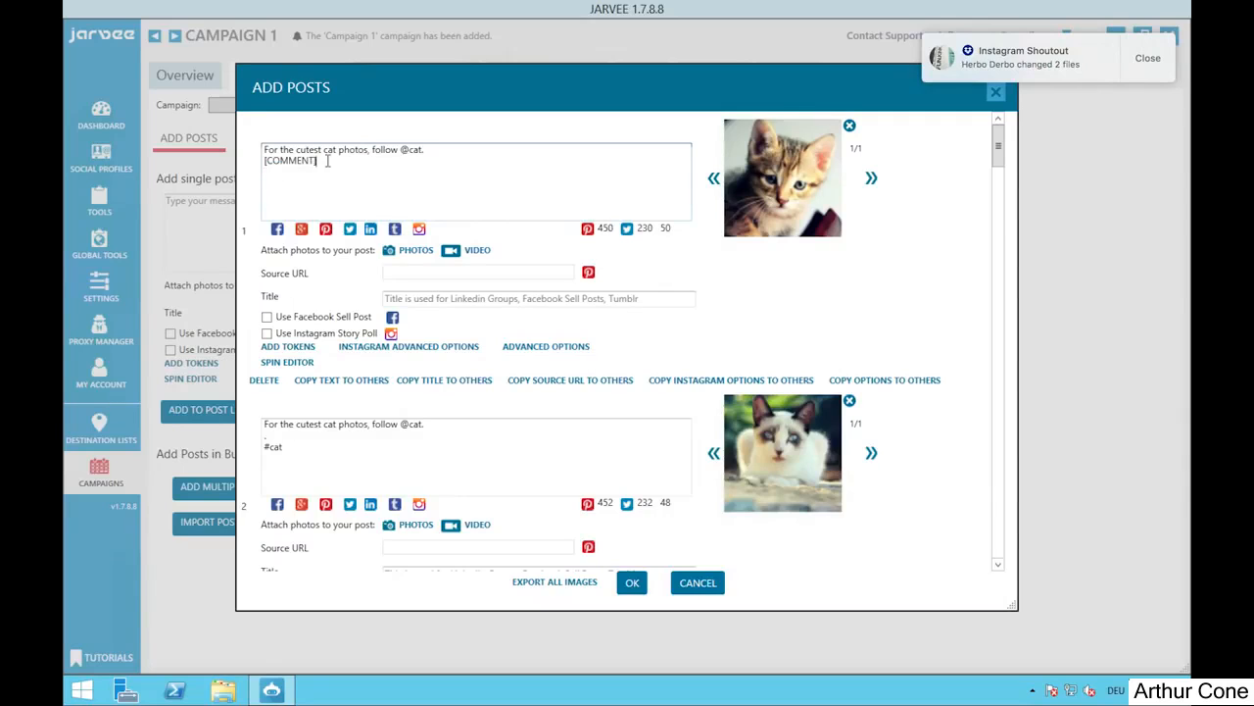
text(#cha)
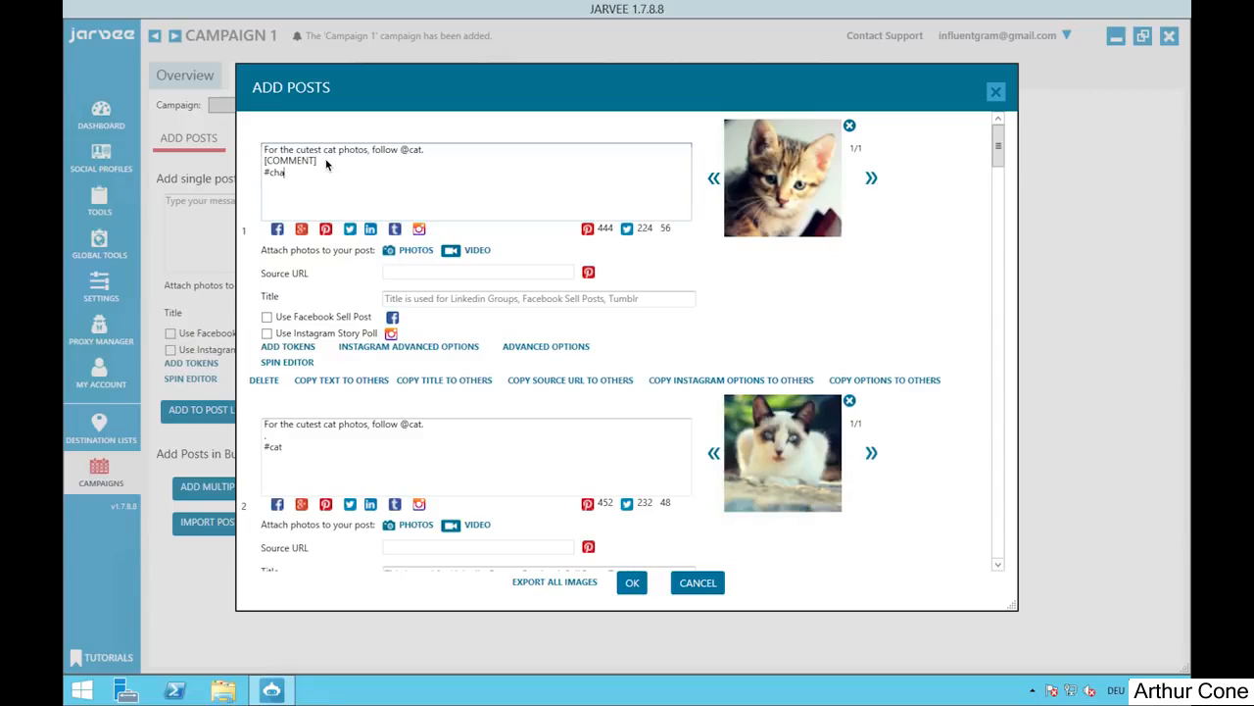
key(BackSpace)
drag(287, 173, 261, 172)
click(343, 384)
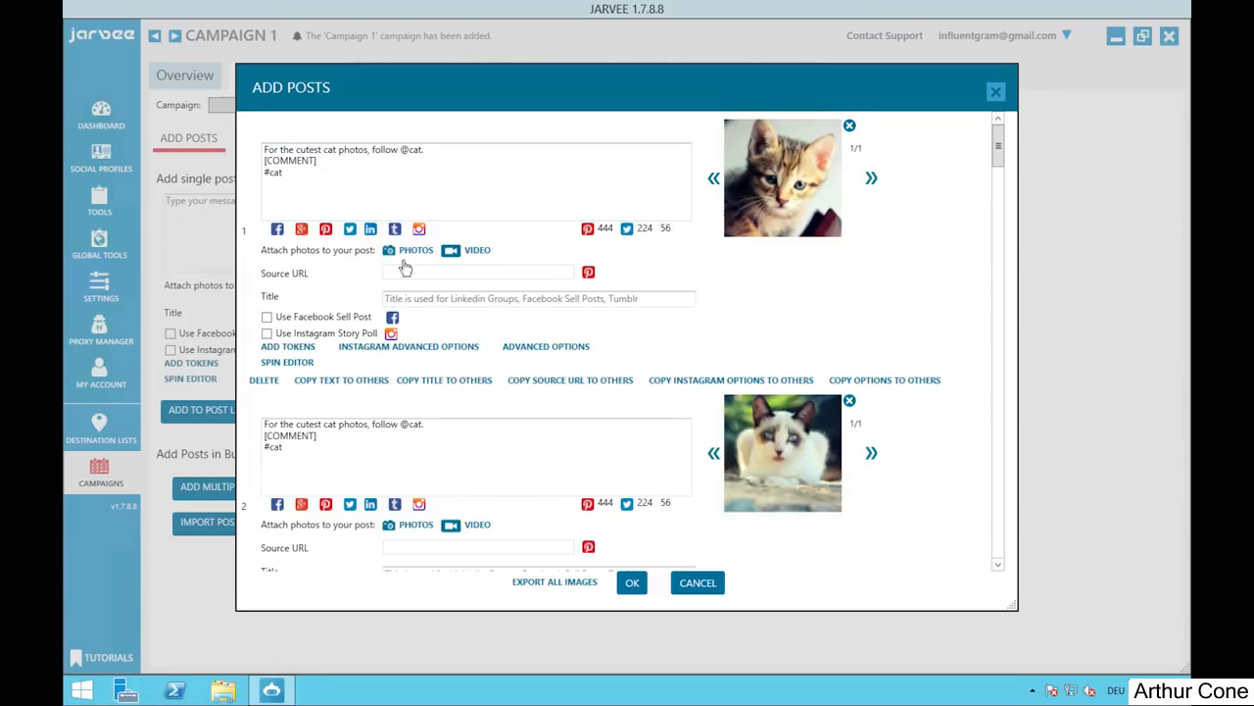
Step: Try the first post's Instagram option to delete after 24 hours with archiving instead of deleting, and switch it off again
click(419, 355)
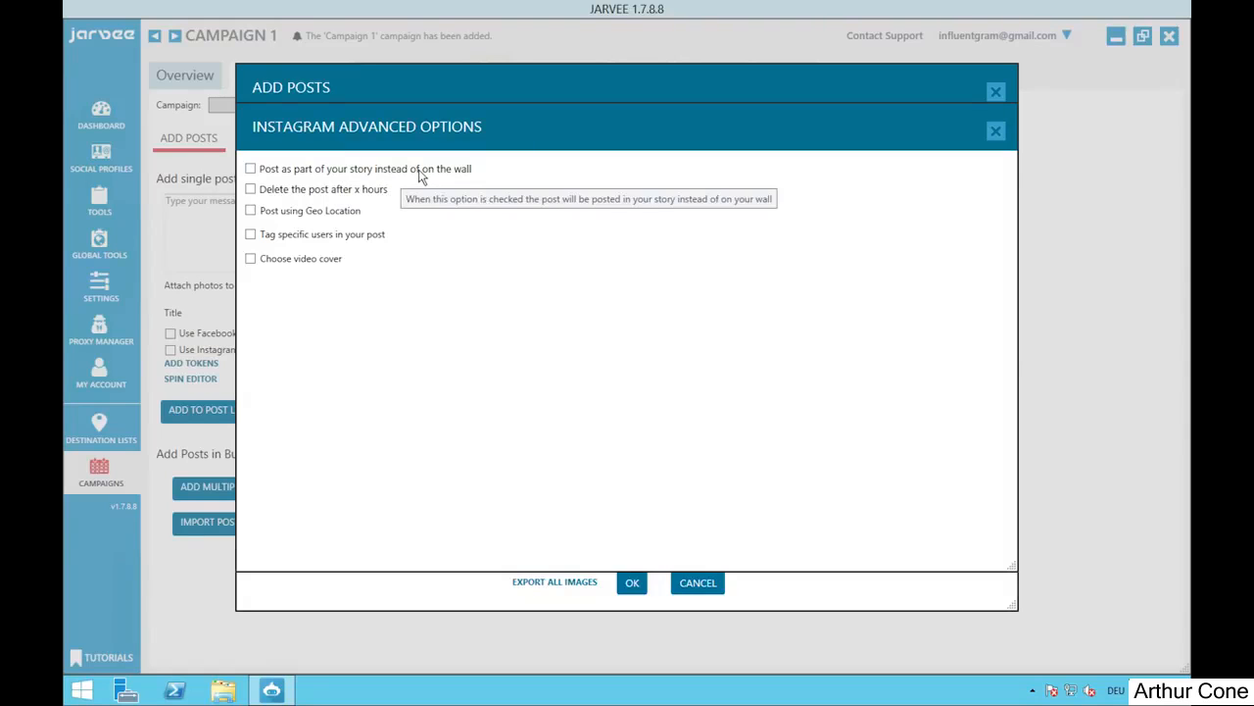
click(251, 190)
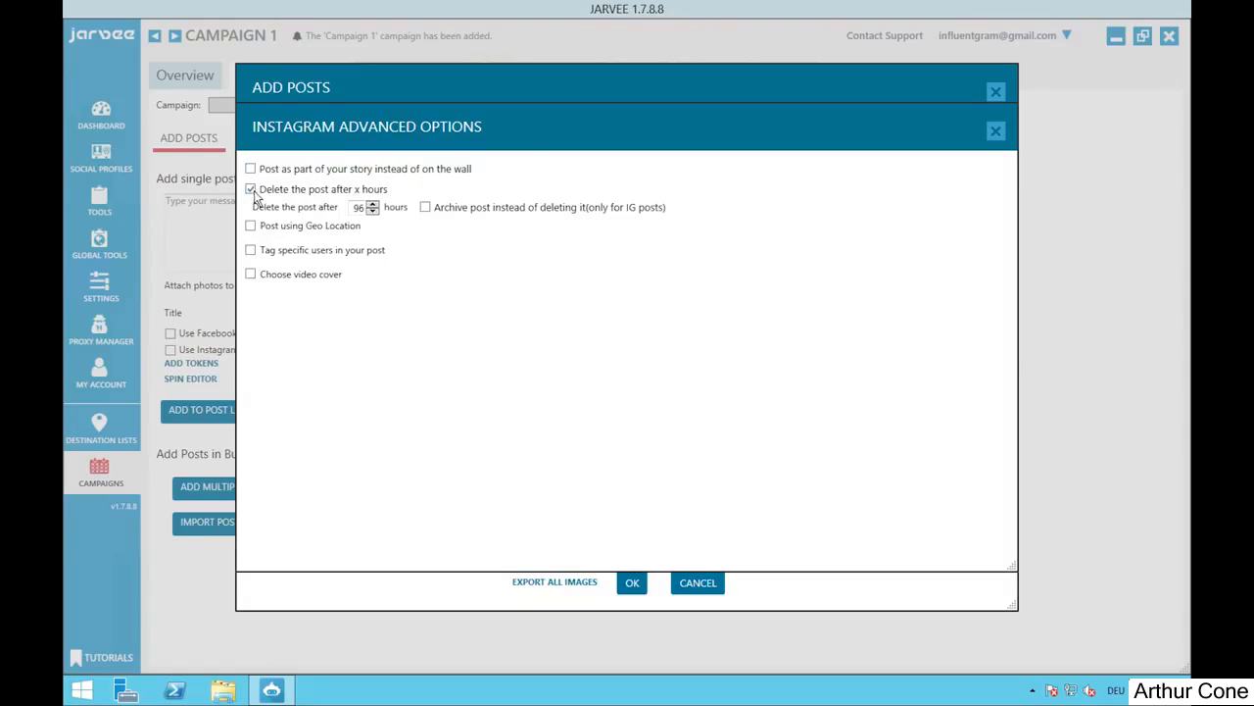
drag(354, 207, 381, 209)
text(24)
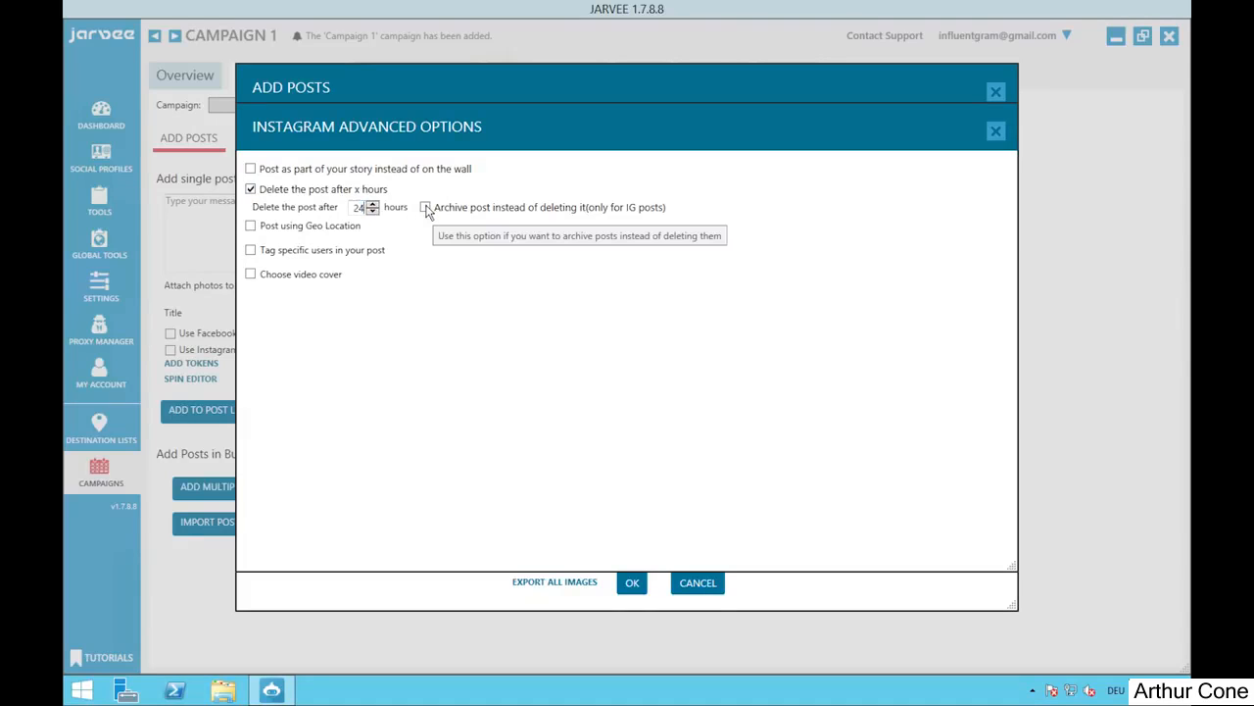
click(426, 208)
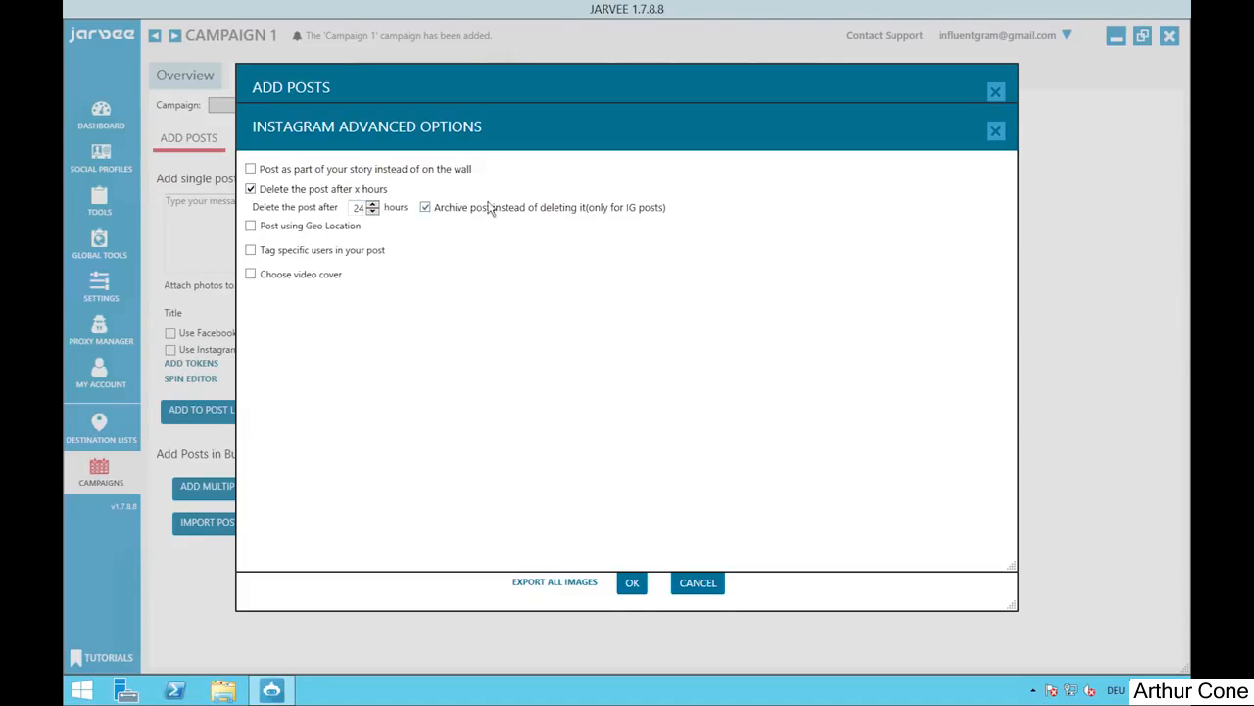
click(251, 190)
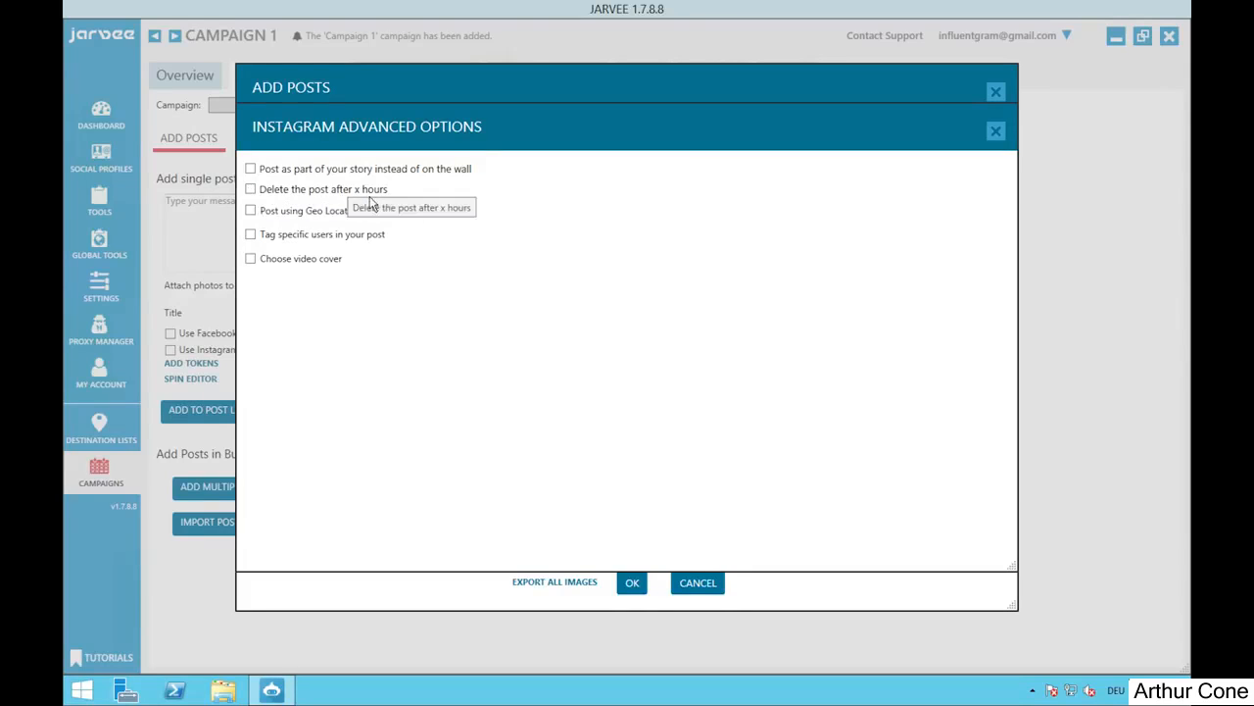
click(251, 236)
click(370, 278)
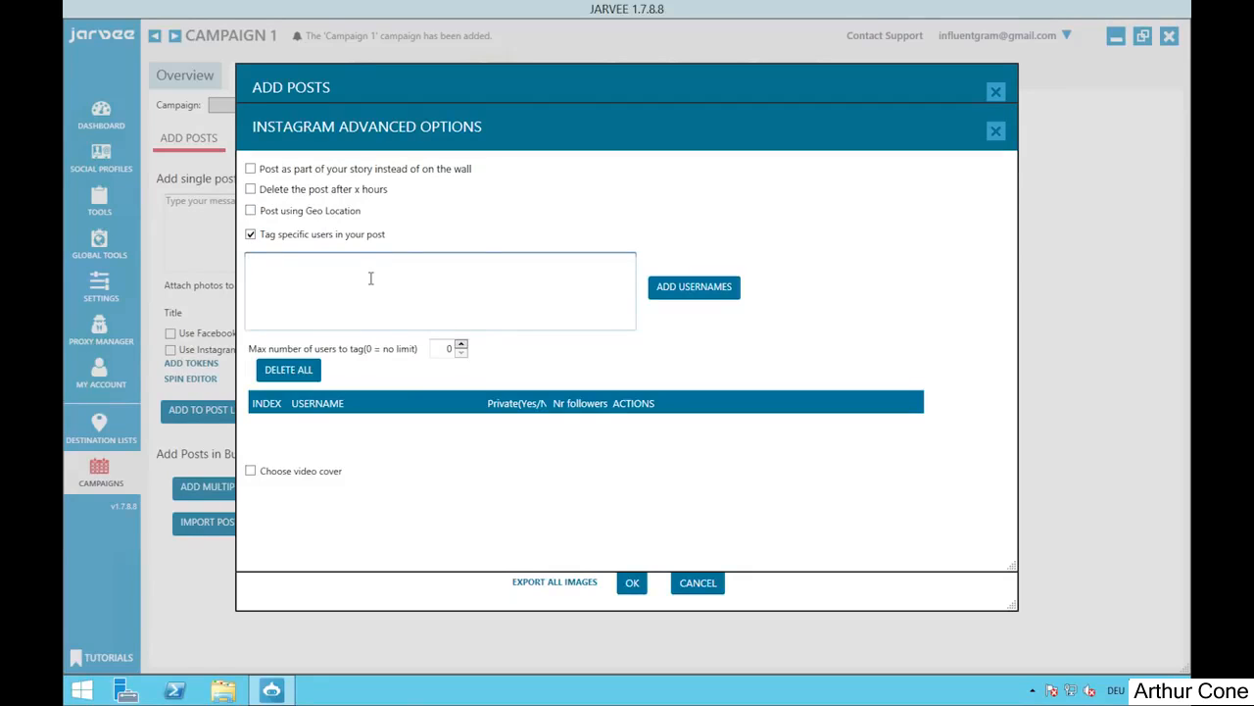
text(@cat)
click(694, 298)
click(767, 399)
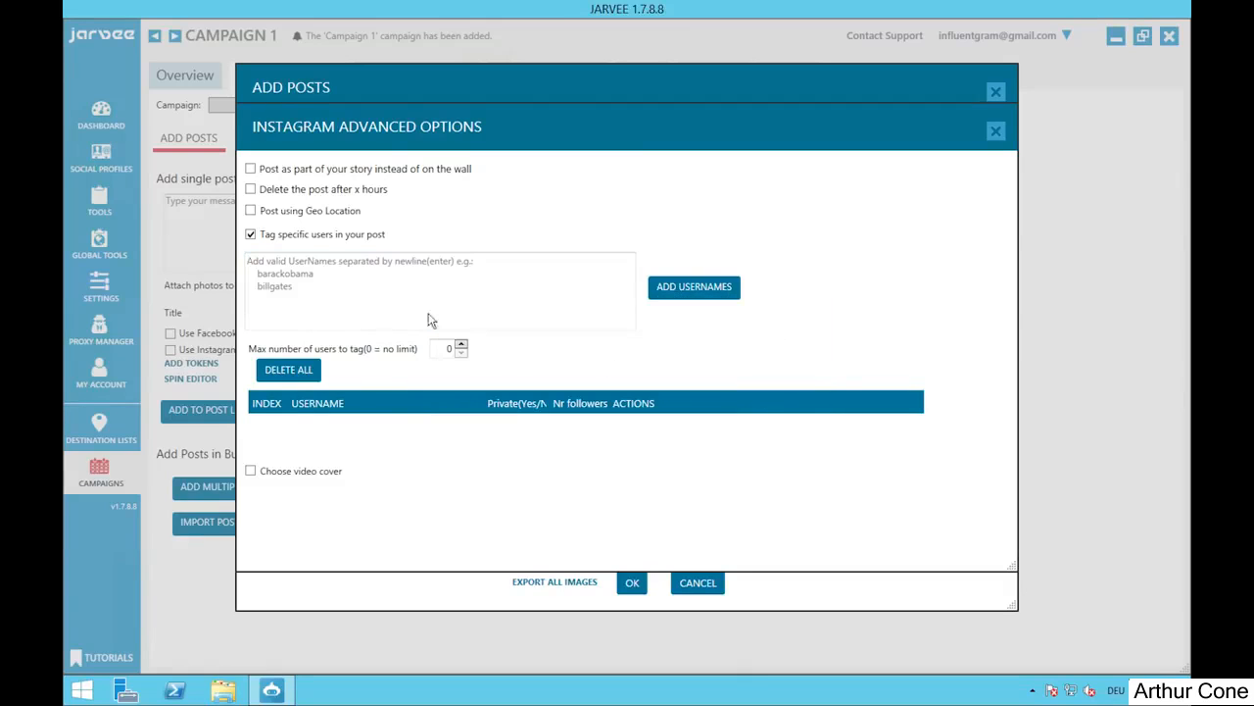
click(310, 269)
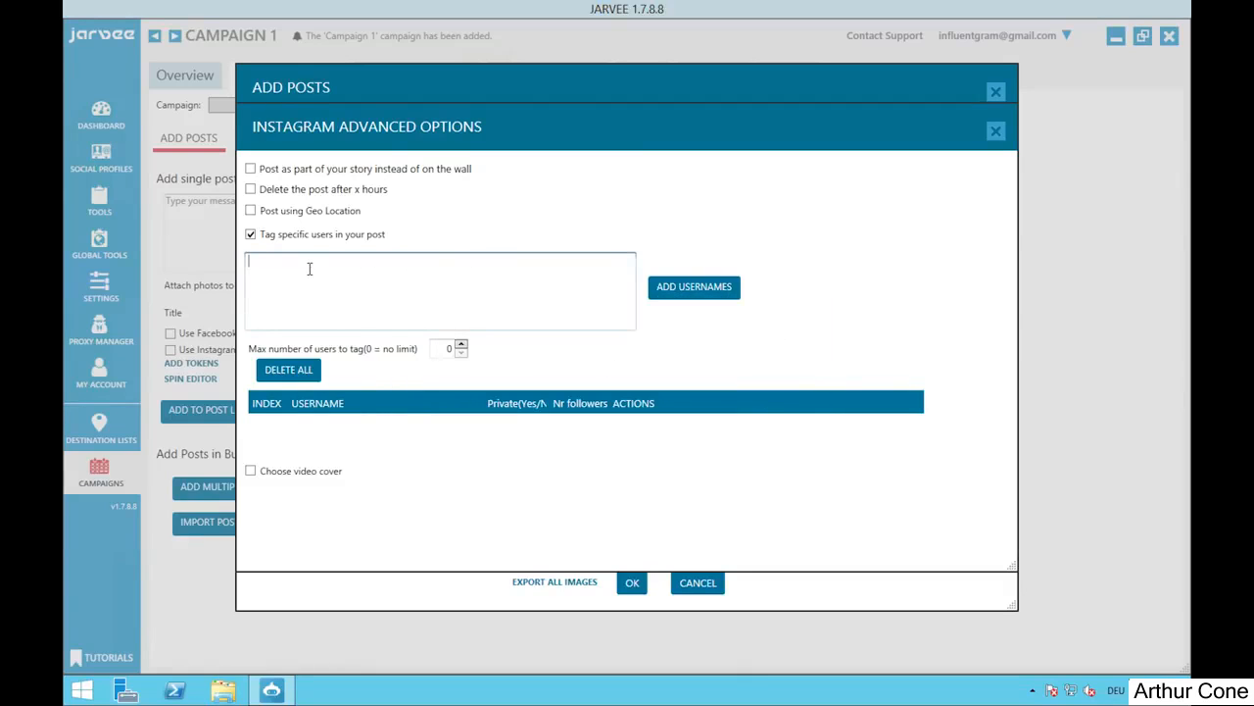
text(@therock)
click(688, 292)
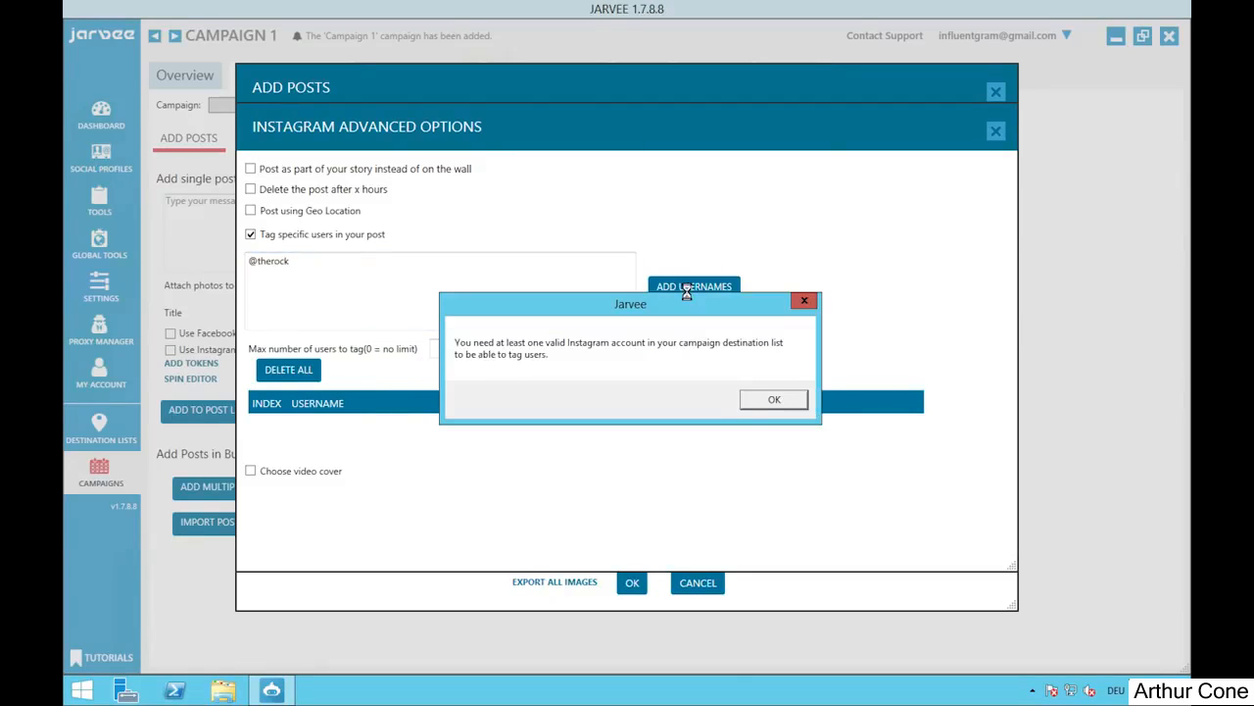
click(763, 402)
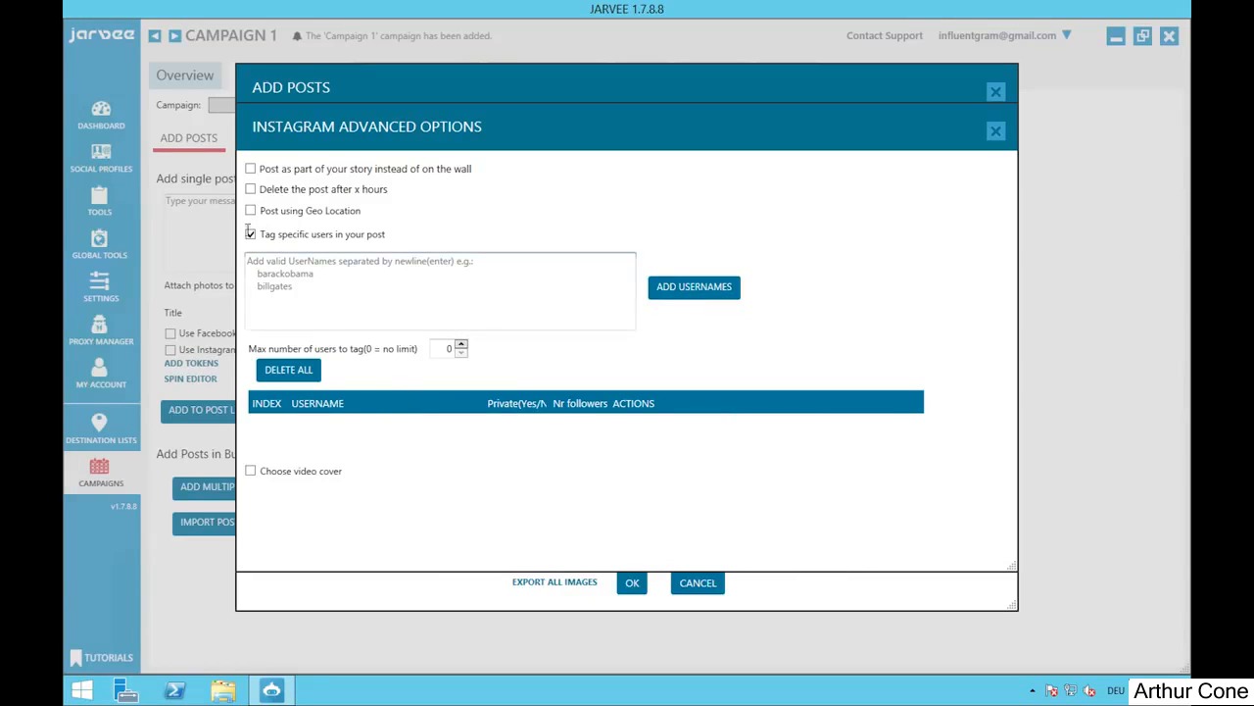
click(251, 235)
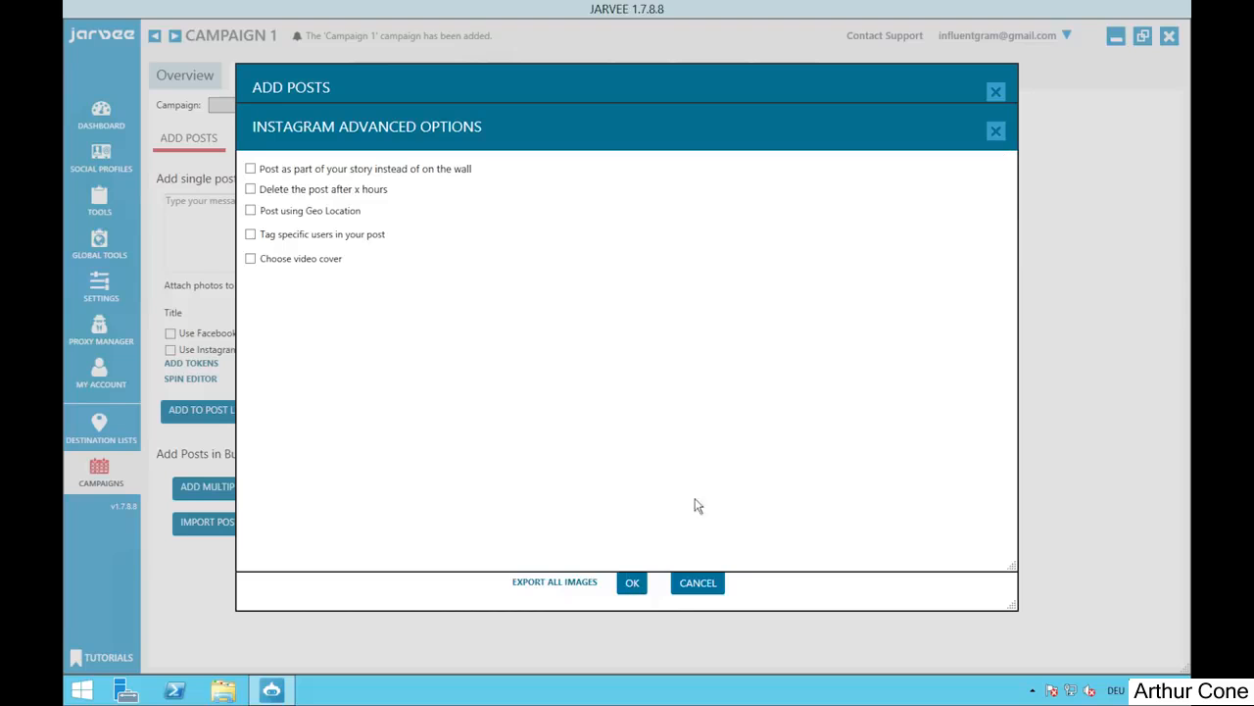
click(996, 133)
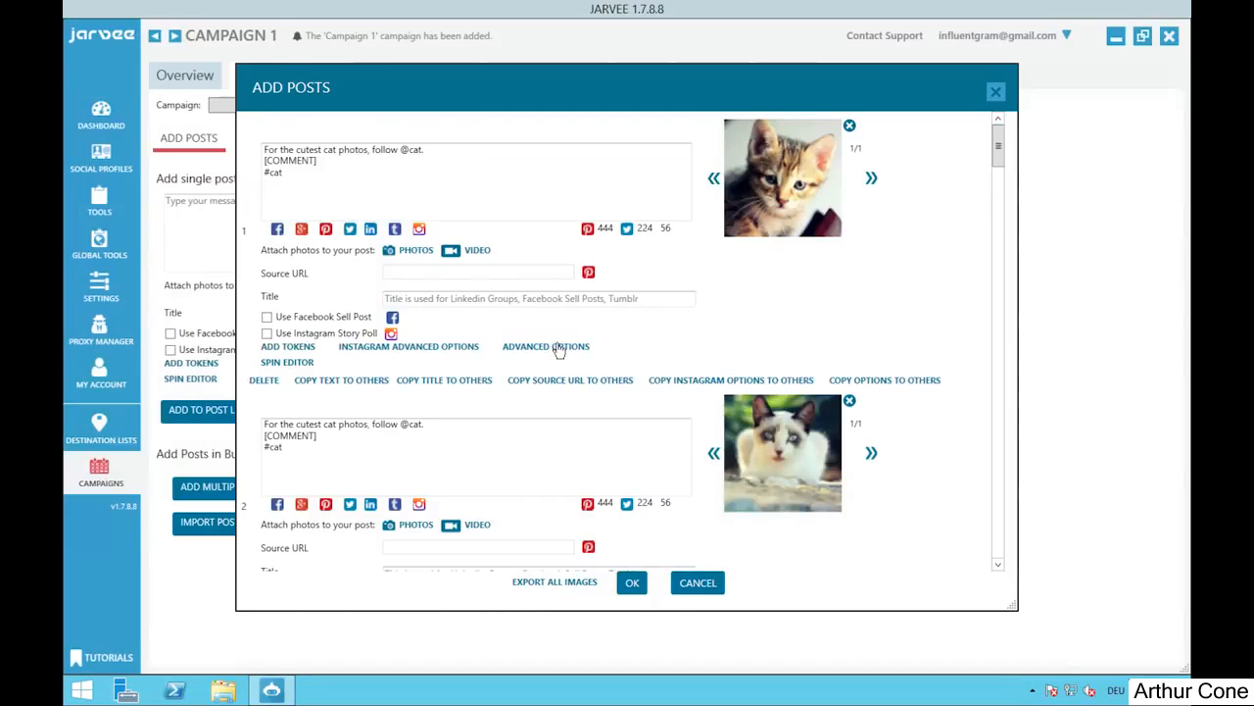
Step: Confirm the captioned cat image posts to add them to the campaign queue
click(401, 179)
key(ctrl+a)
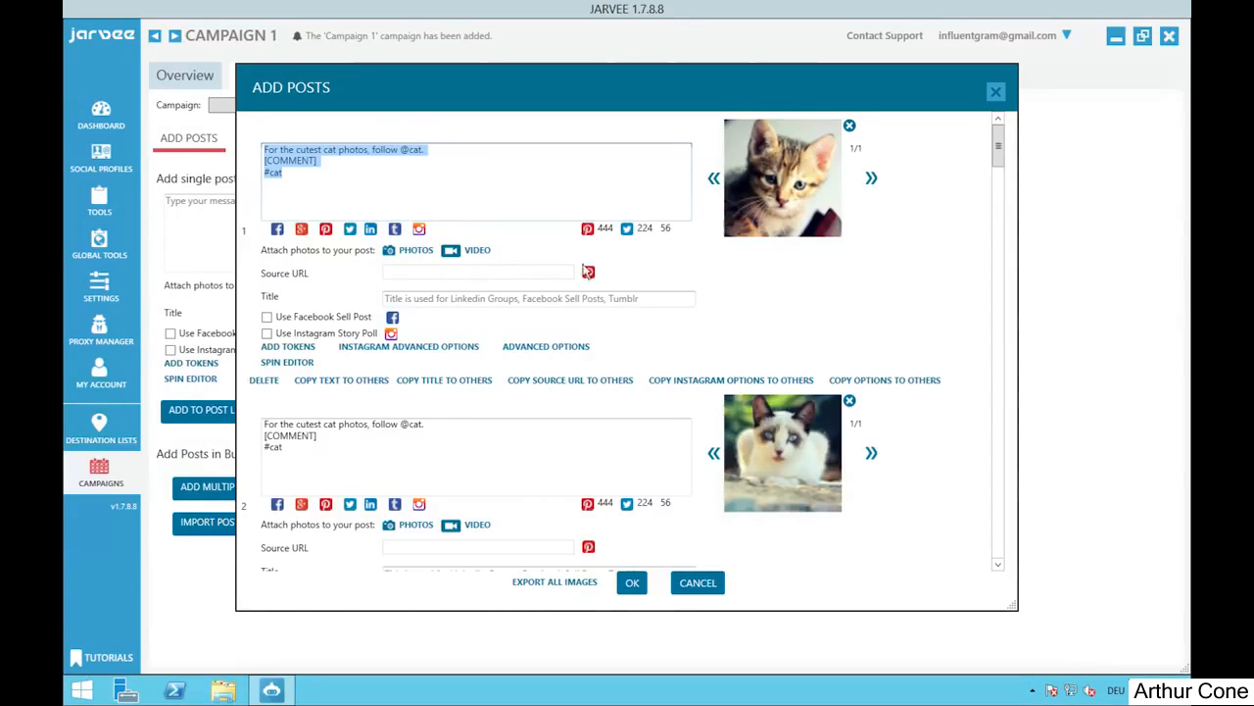
click(633, 583)
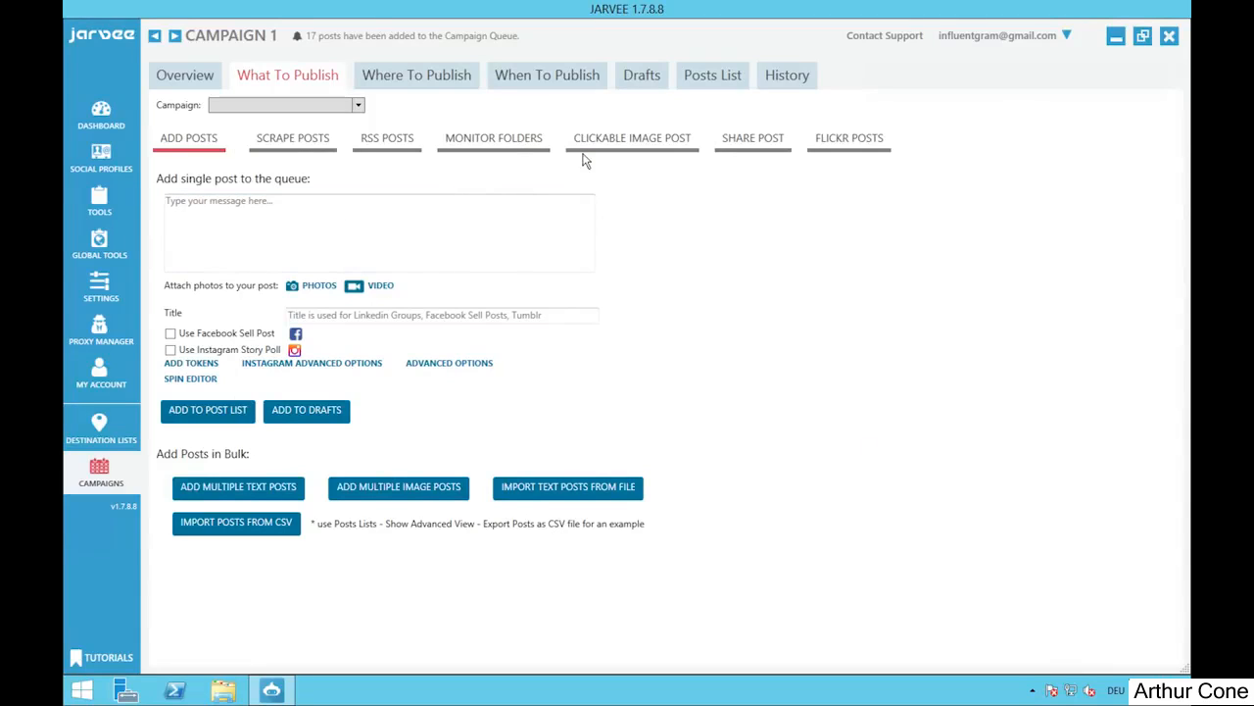
Step: Look over the campaign's post list and select the Tutorial destination list as the place to publish
click(702, 87)
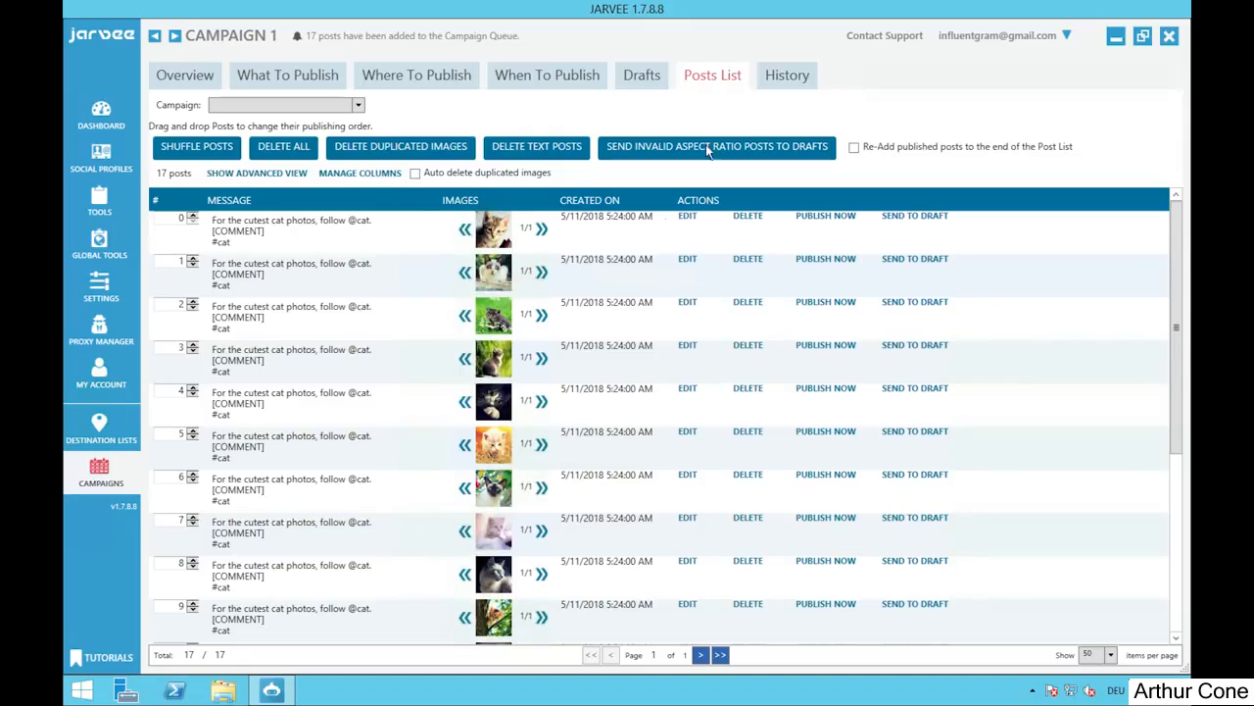
click(428, 89)
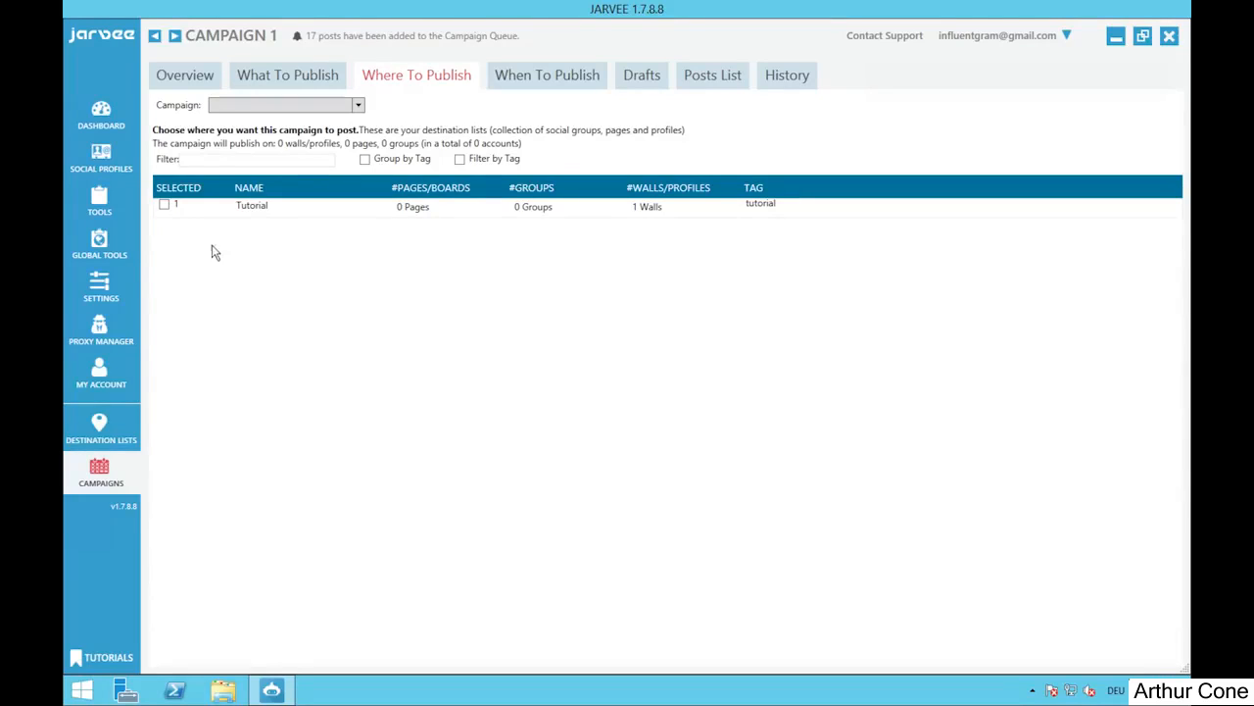
click(164, 206)
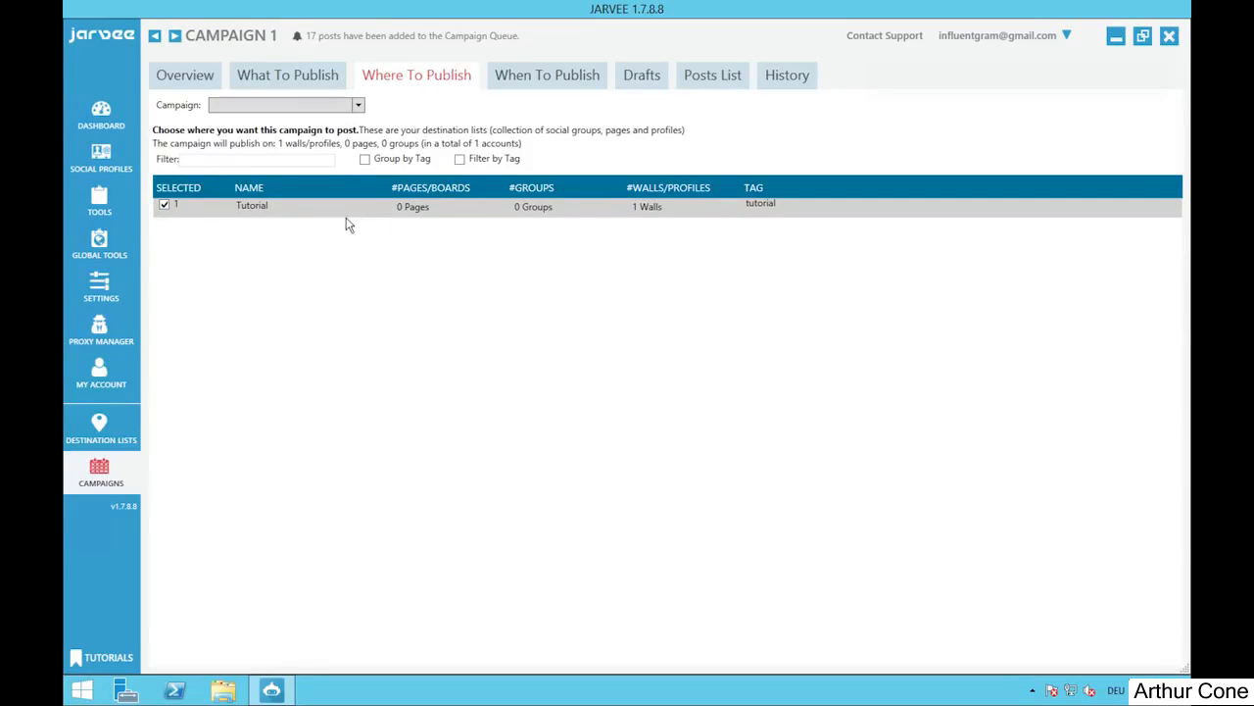
Step: Set the campaign to publish 2 post list items per day
click(548, 77)
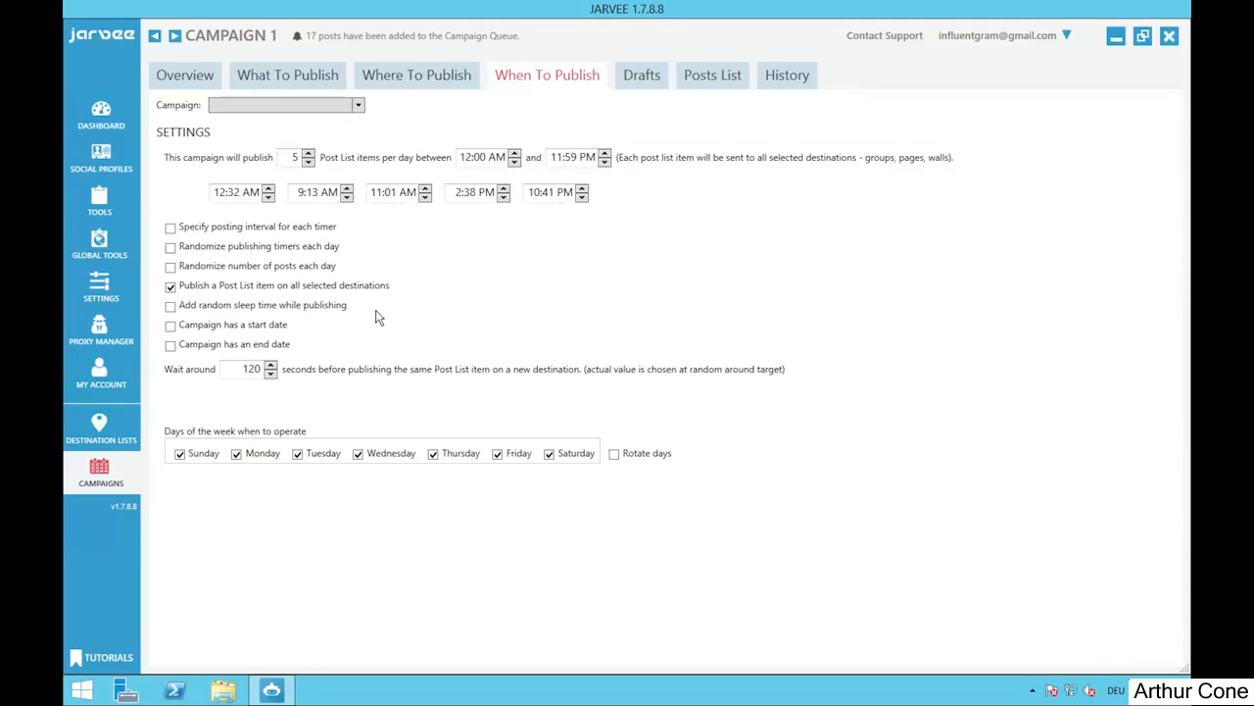
click(308, 162)
click(307, 162)
click(308, 163)
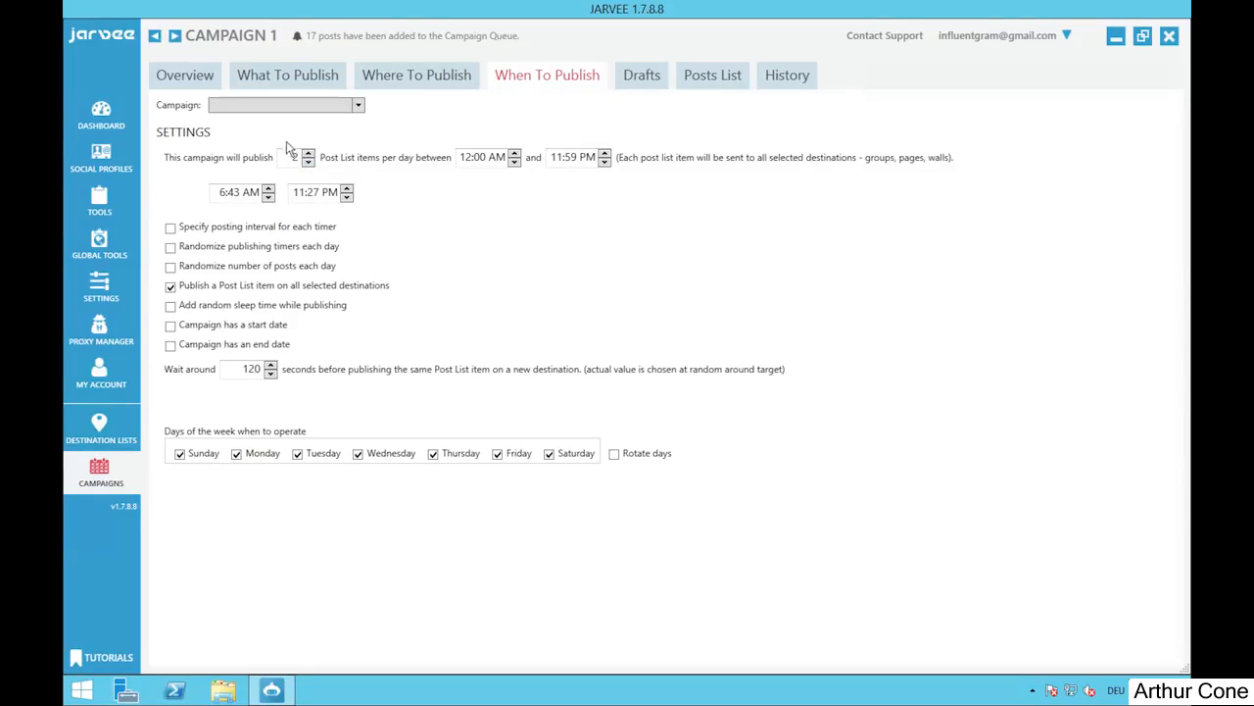
double_click(301, 160)
click(293, 160)
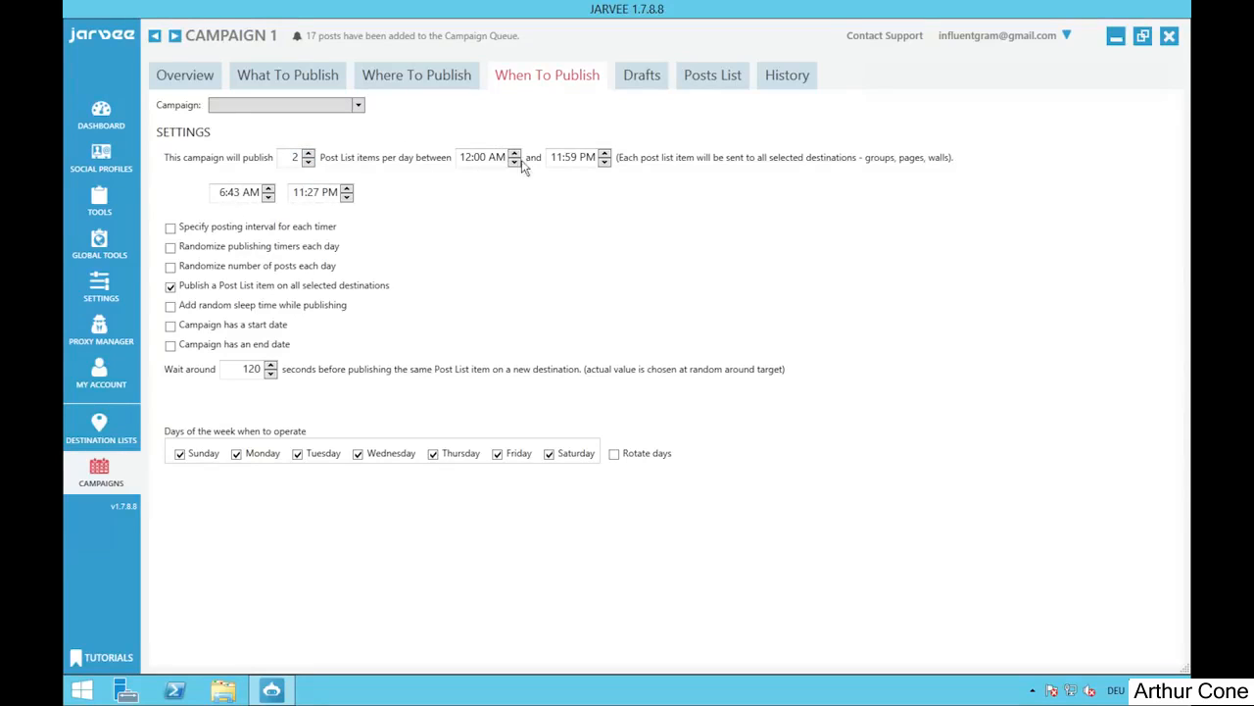
Step: Enable a posting interval for each timer, set the first to 07:00–08:00, and set the second interval's start and end minutes to 00
click(172, 230)
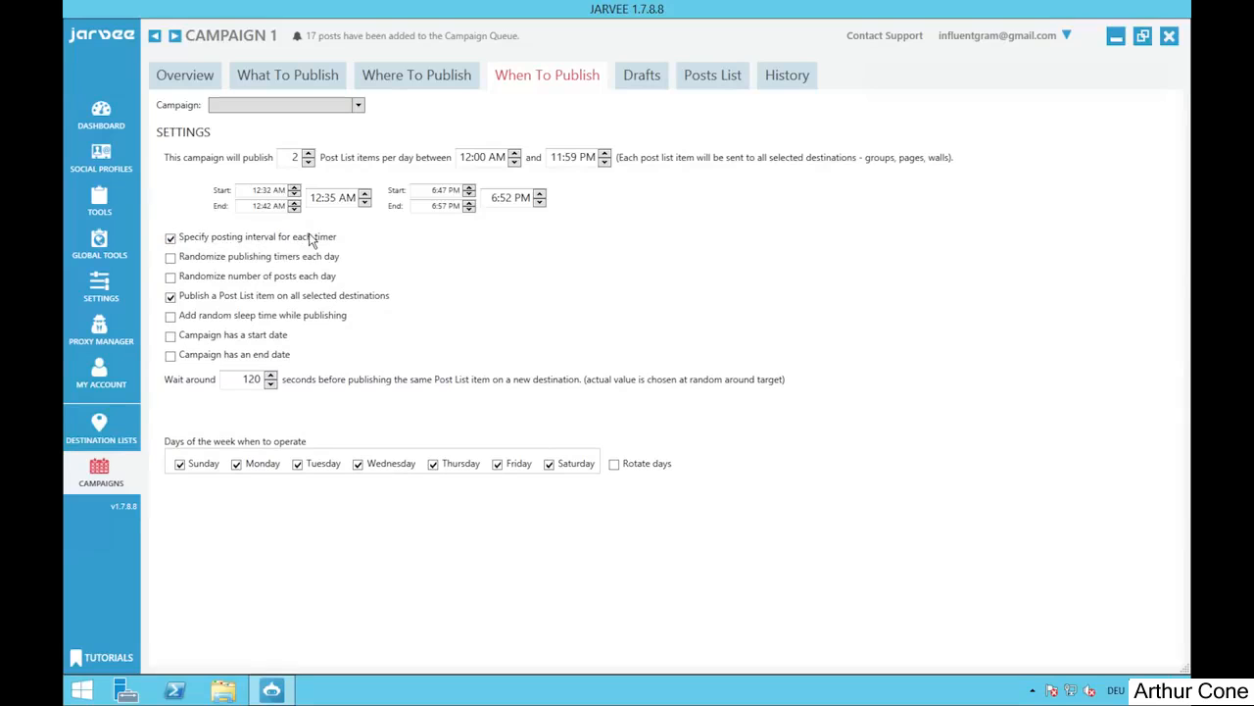
click(257, 191)
text(07:00)
double_click(257, 206)
text(08)
click(436, 192)
text(00)
click(441, 206)
text(00)
click(268, 205)
text(00)
Step: Send the first post in the post list to the drafts and open the drafts
click(643, 84)
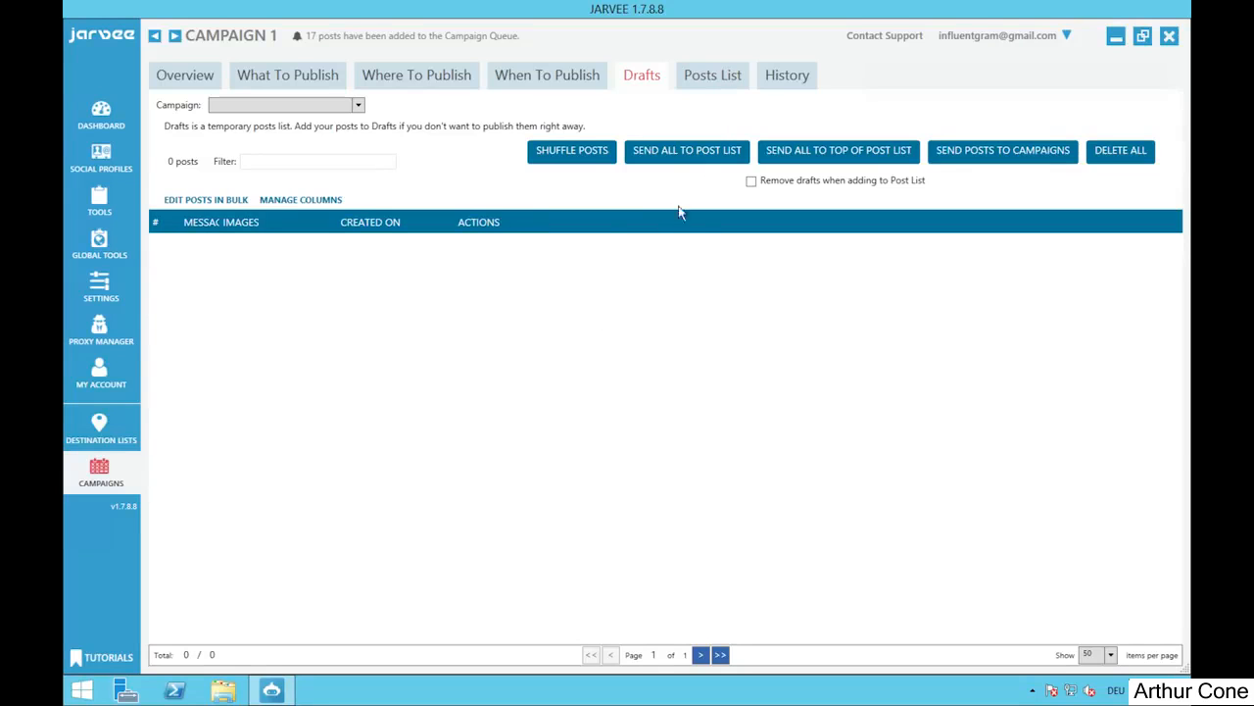
click(719, 79)
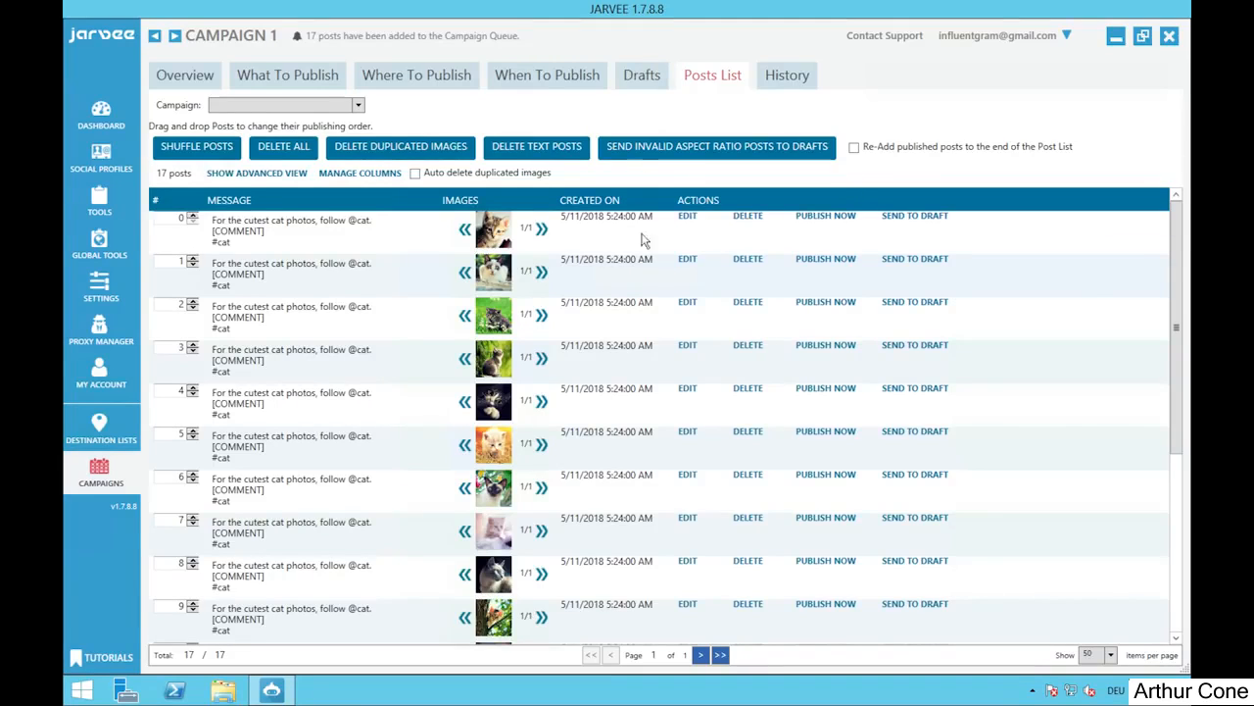
click(894, 215)
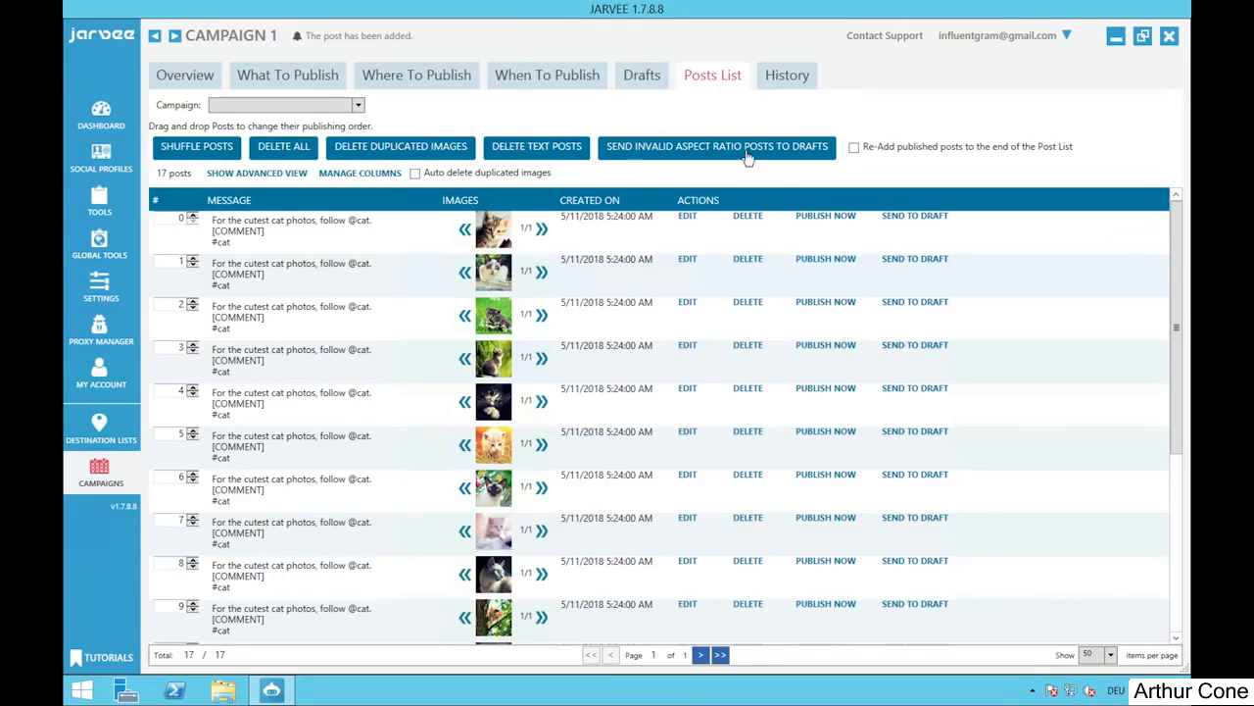
click(646, 81)
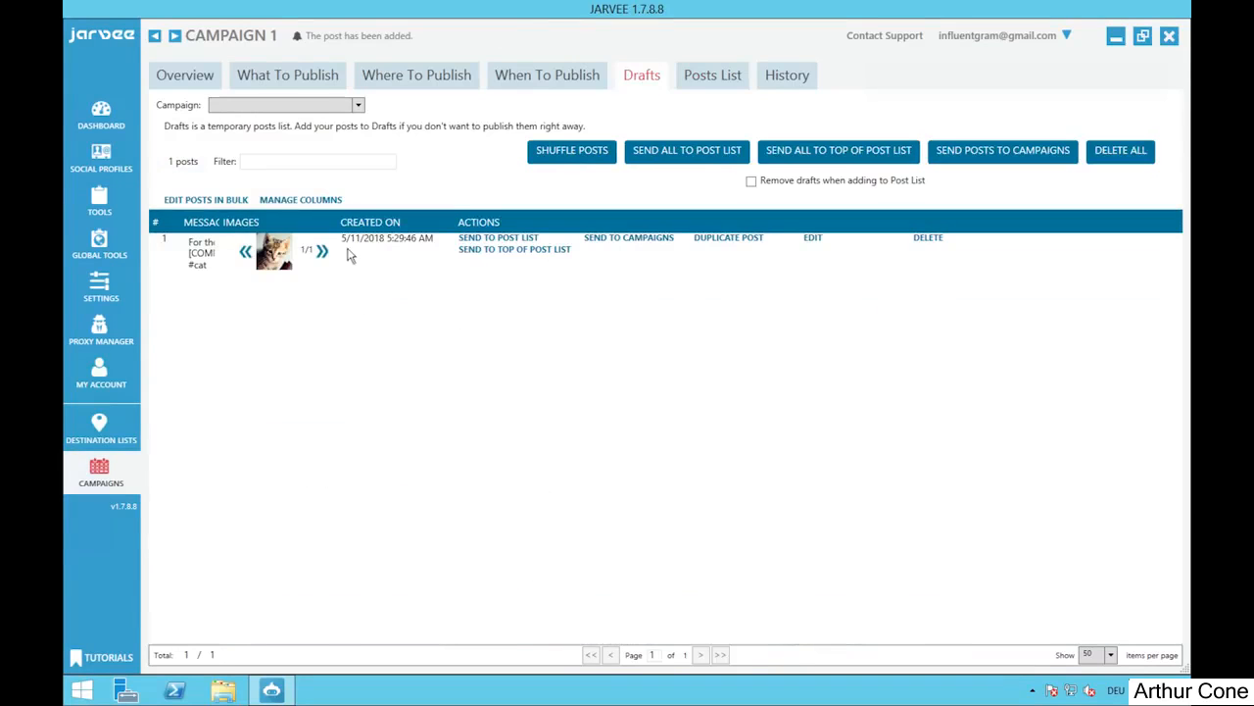
Step: Check the draft post in its editor without changing it, and send it to the top of the post list
click(811, 240)
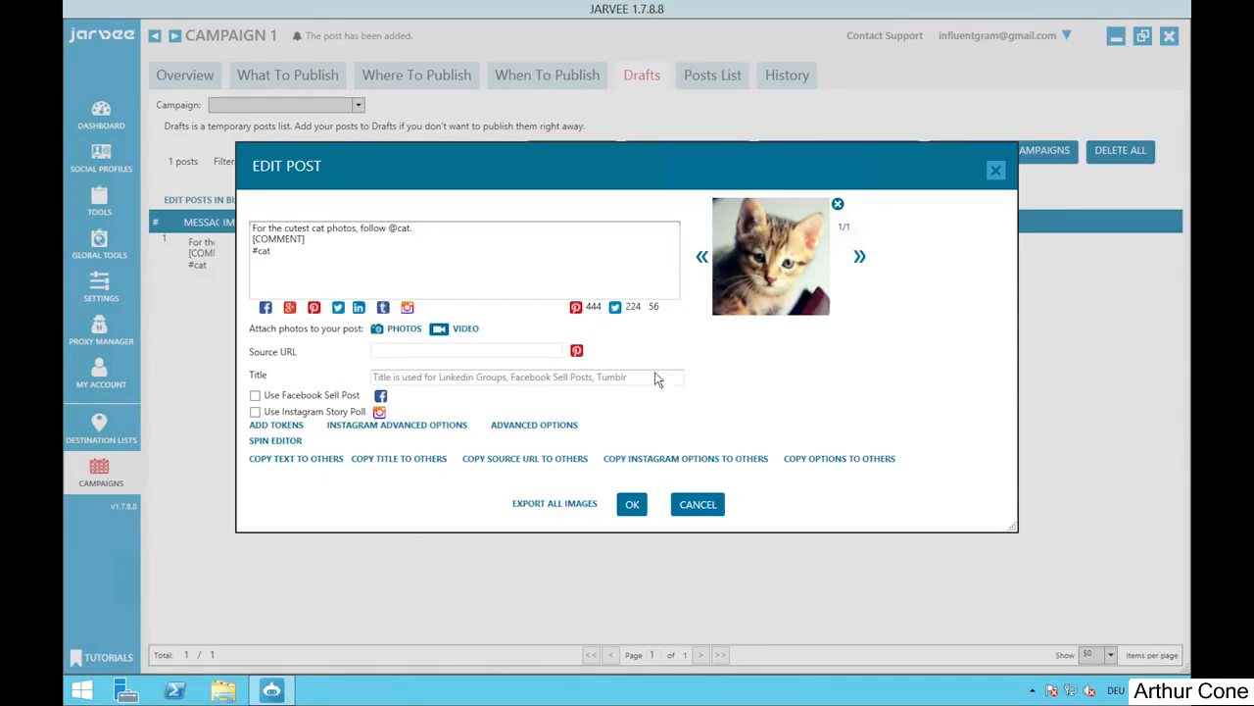
click(998, 172)
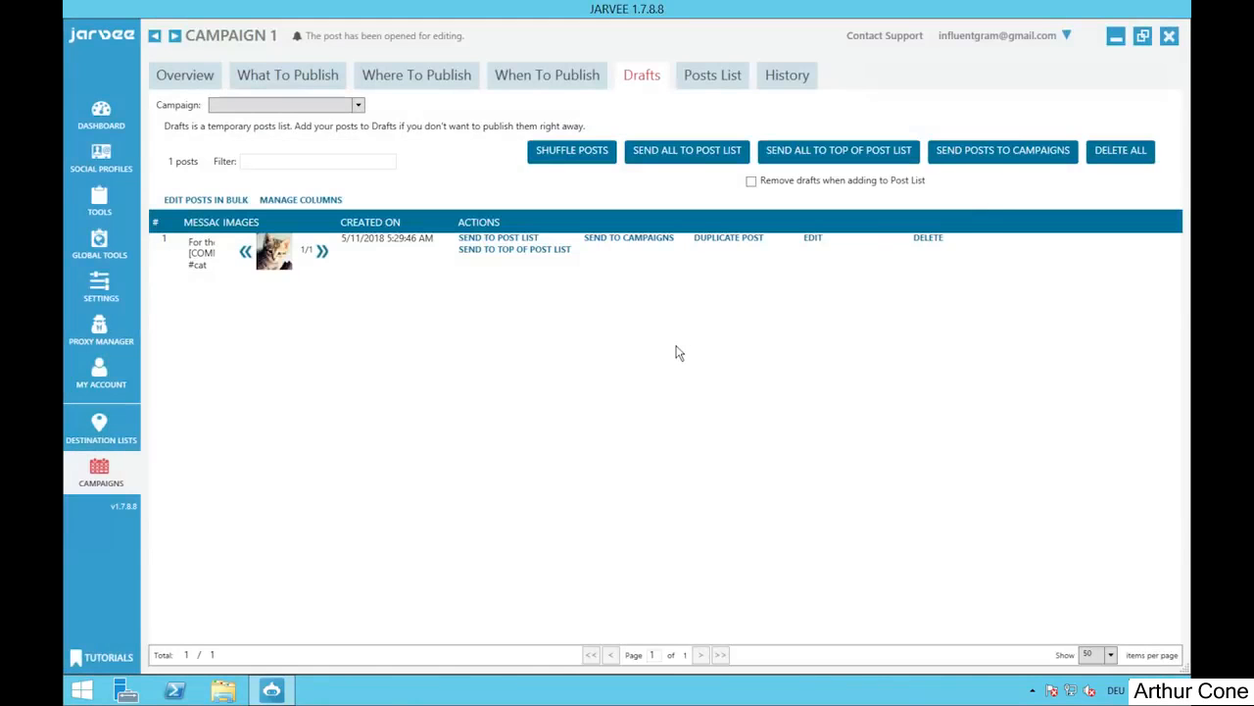
click(533, 255)
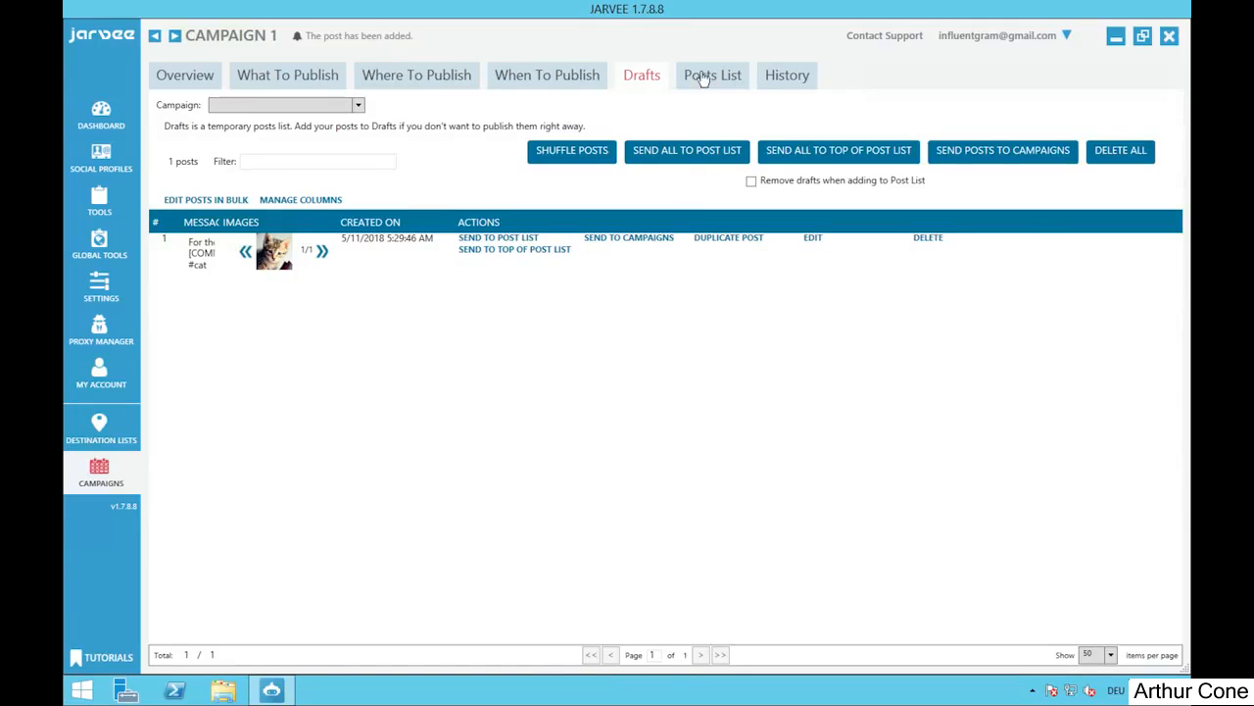
click(728, 83)
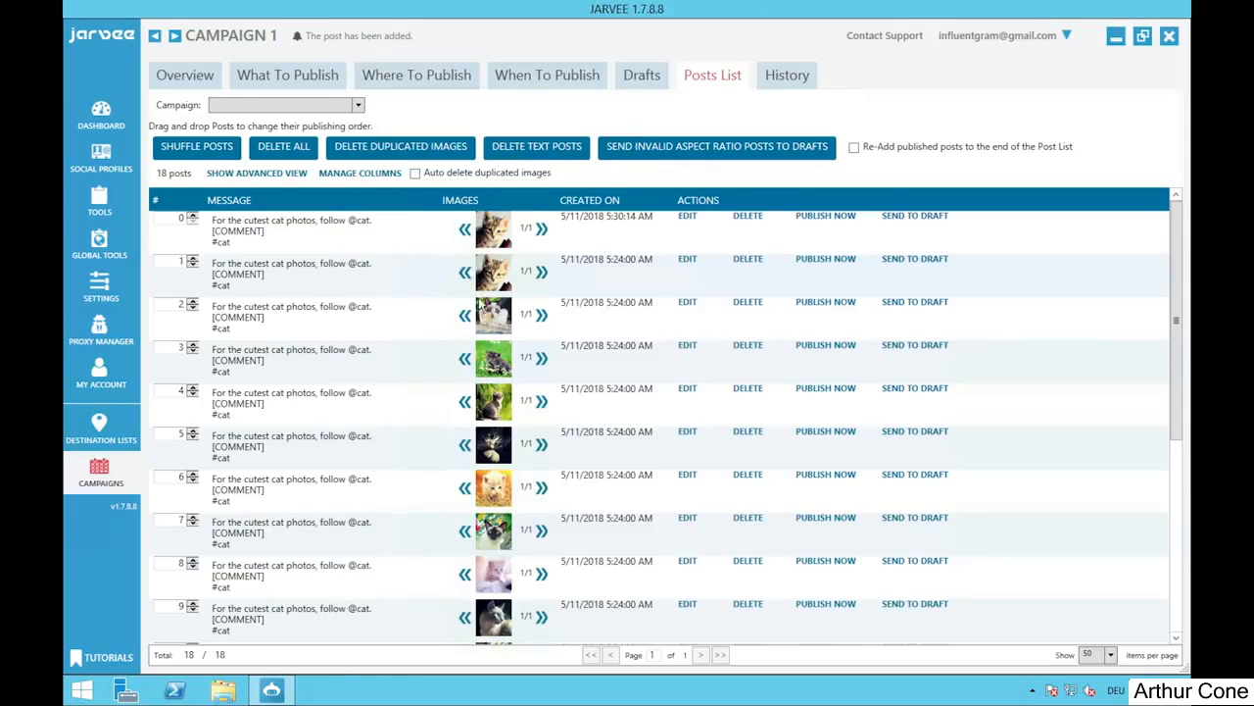
Step: Delete the duplicate first post from the posts list and start publishing the Tutorial campaign
click(748, 216)
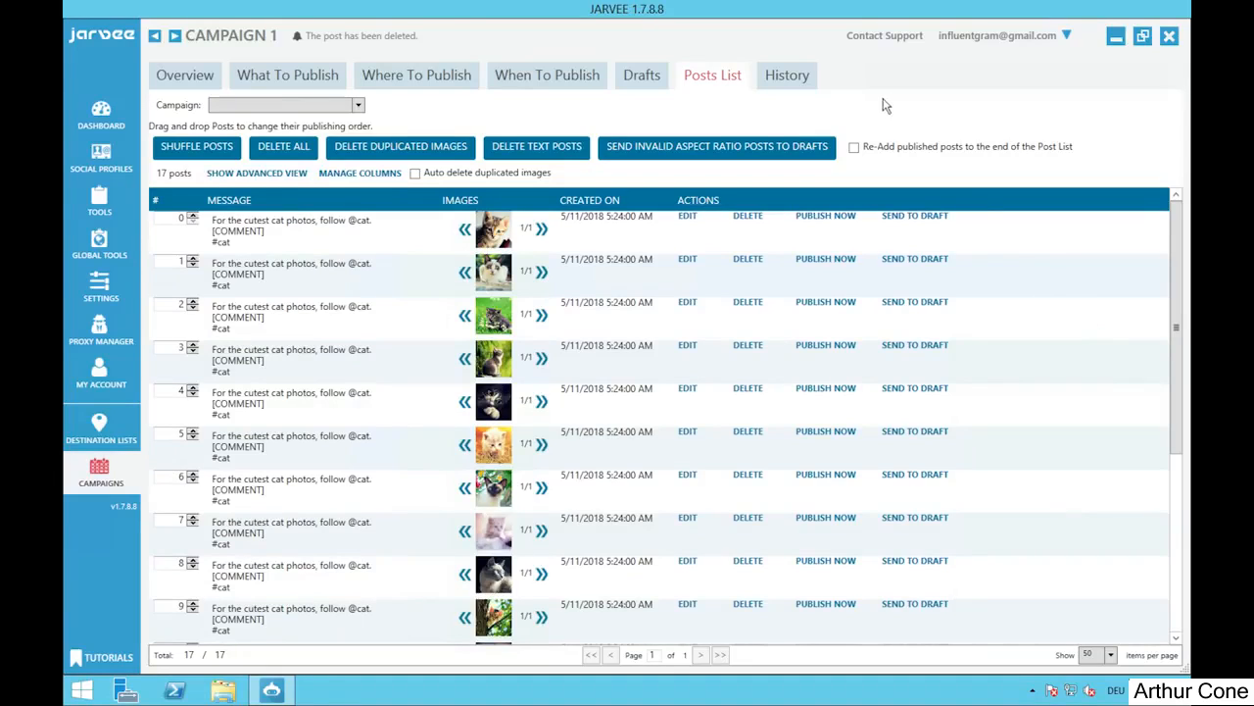
click(774, 82)
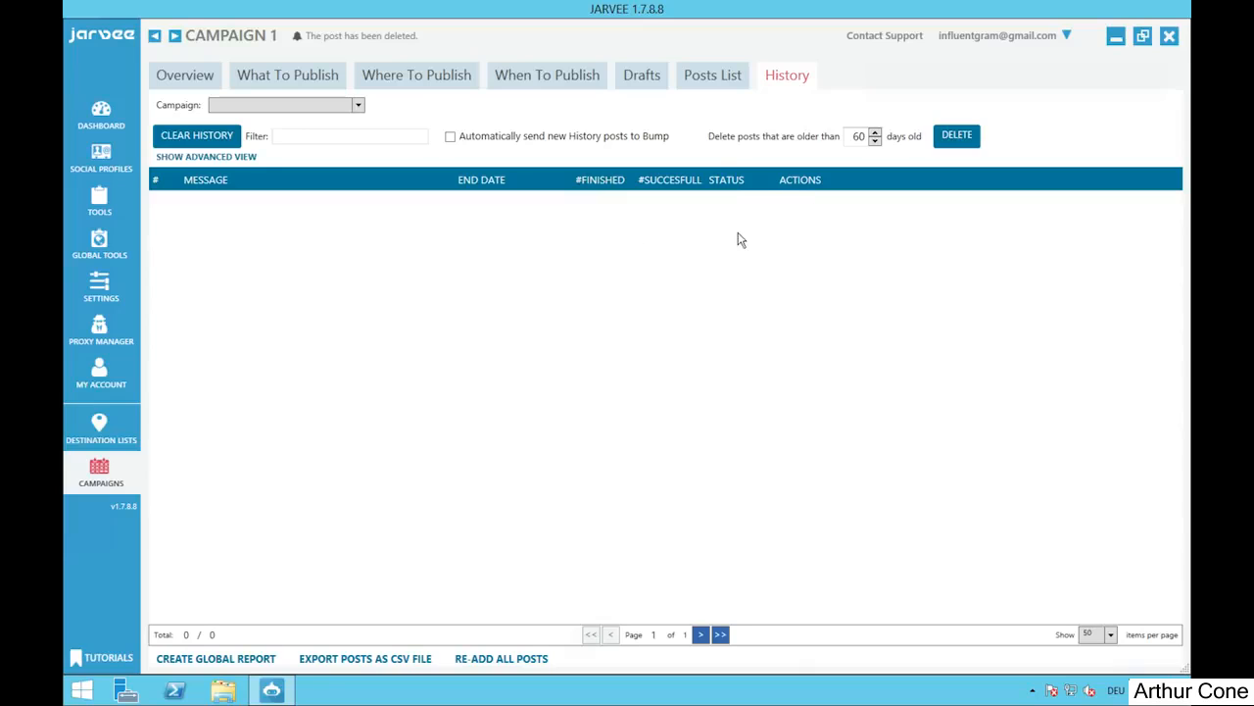
click(715, 83)
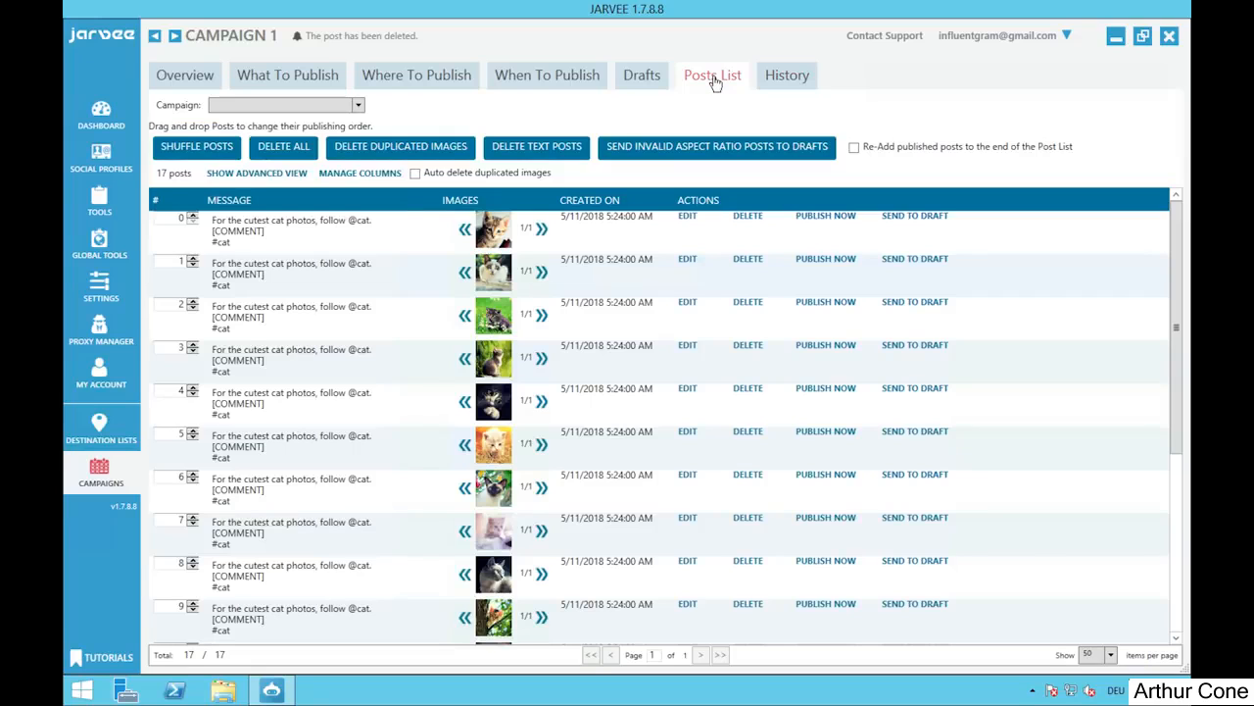
click(204, 84)
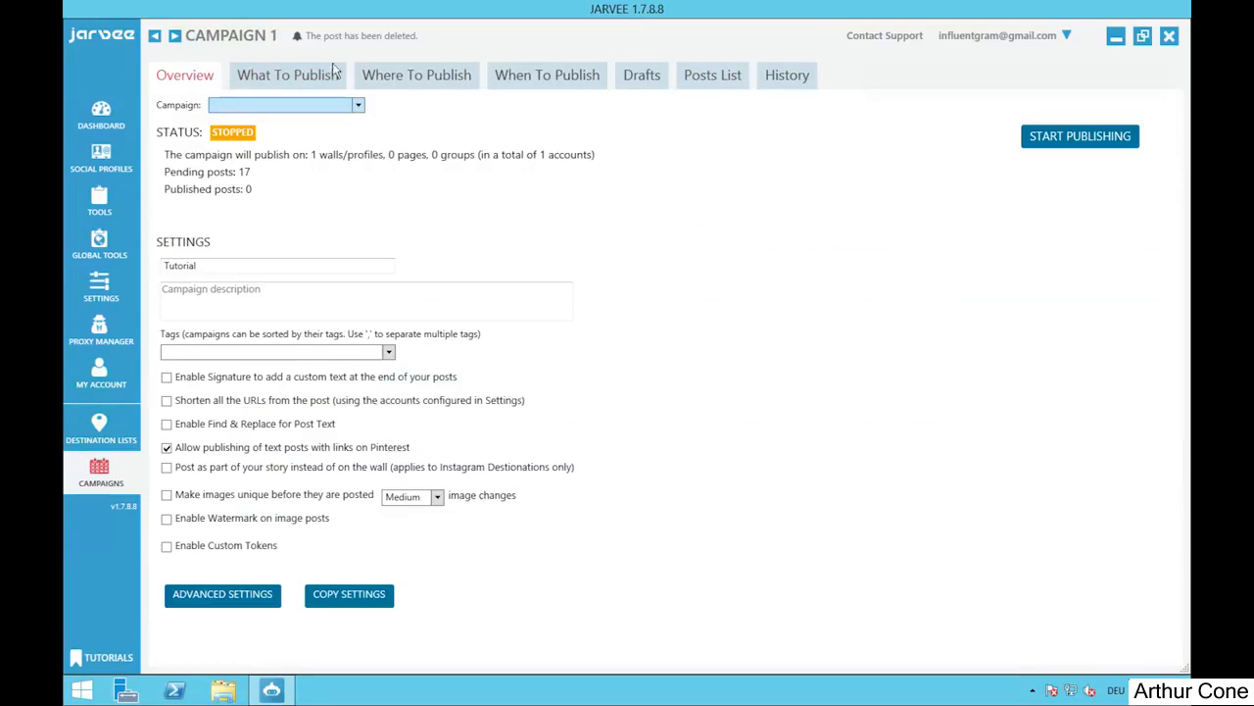
click(1069, 142)
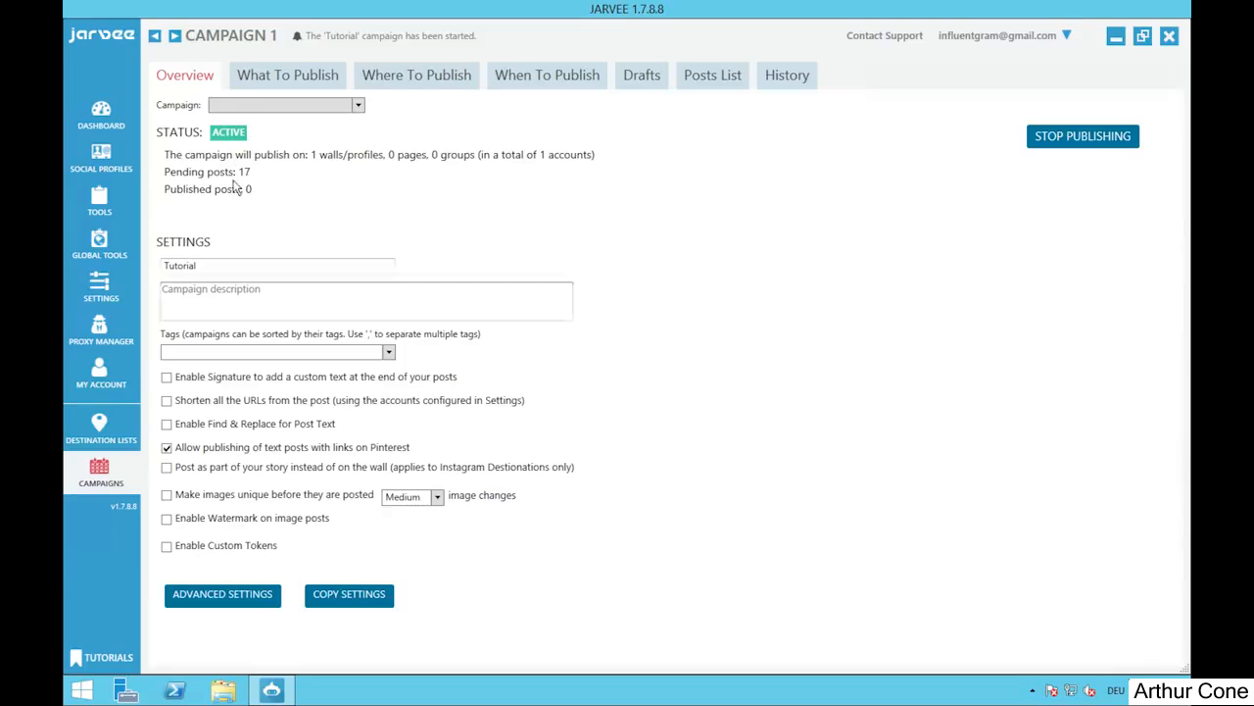
Step: Add a scheduled campaign and name it "Tutorial (scheduled)"
click(123, 480)
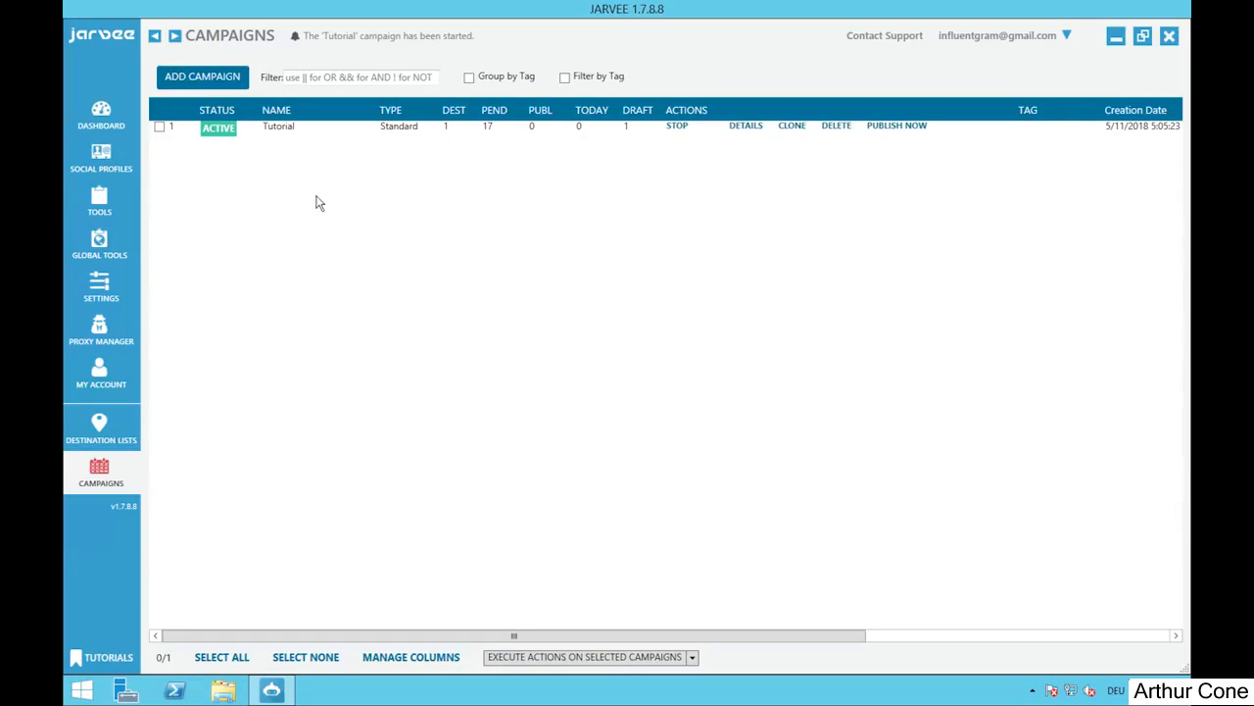
click(226, 83)
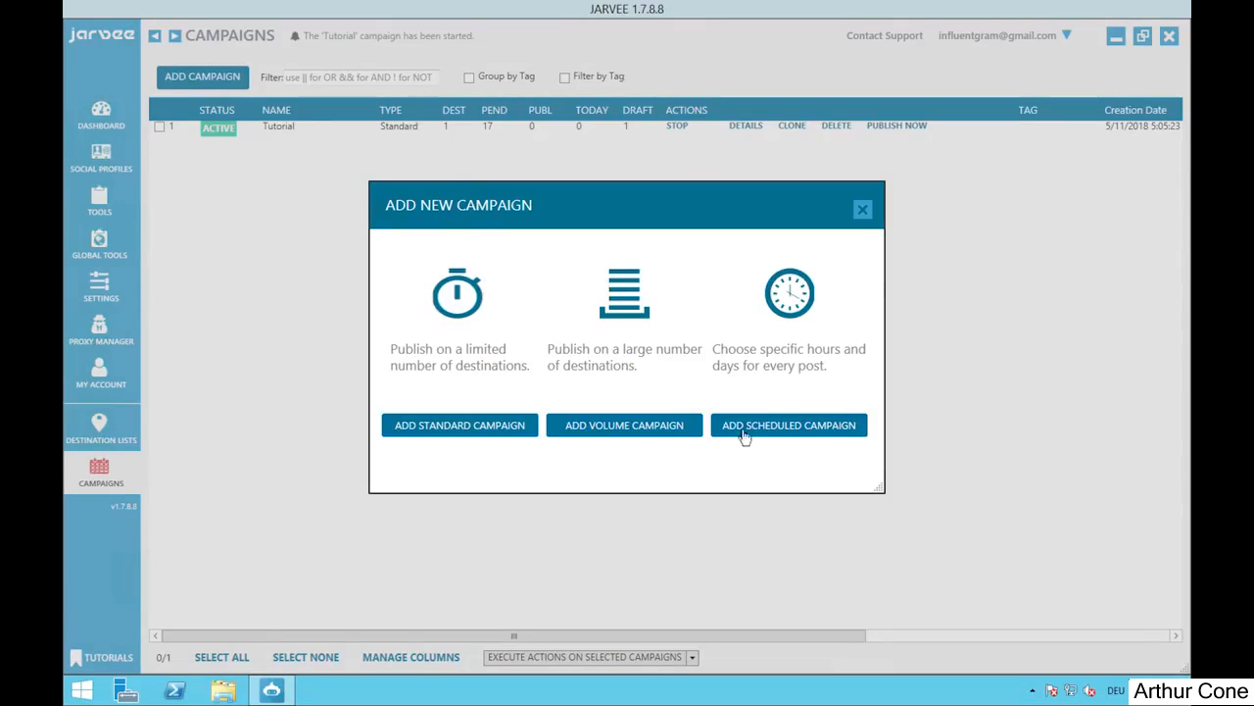
click(789, 428)
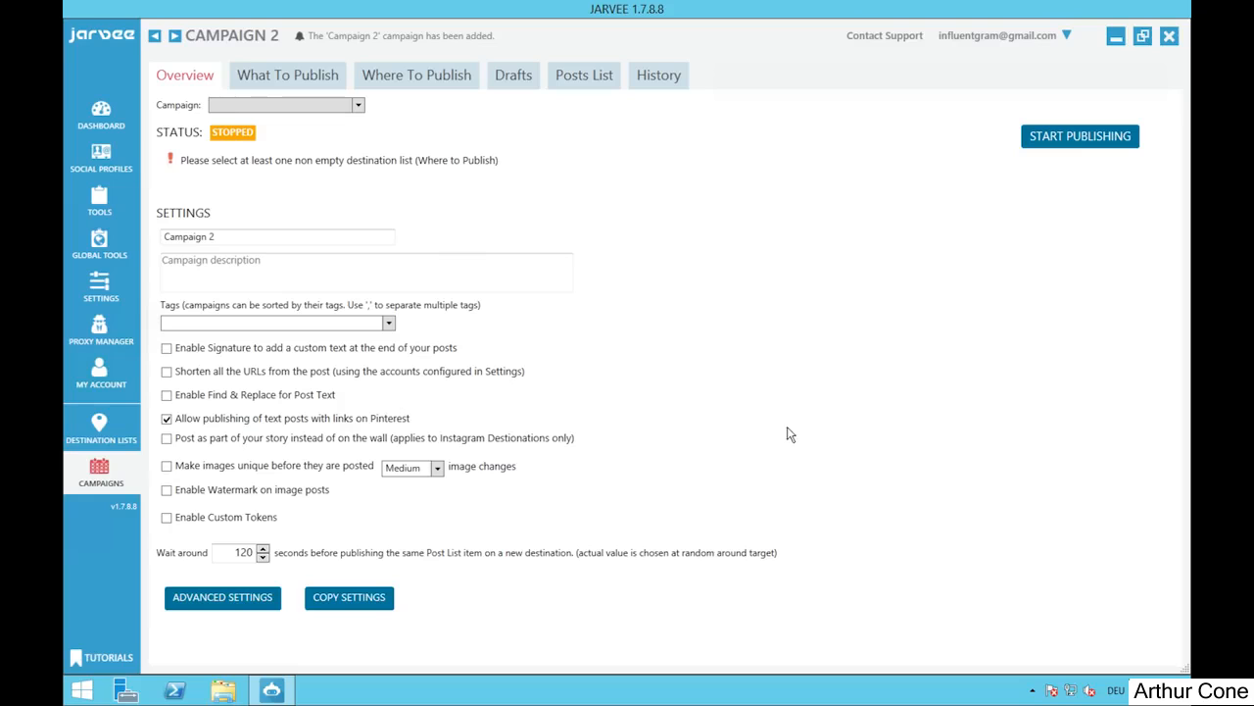
text(Tutorial (scheduled))
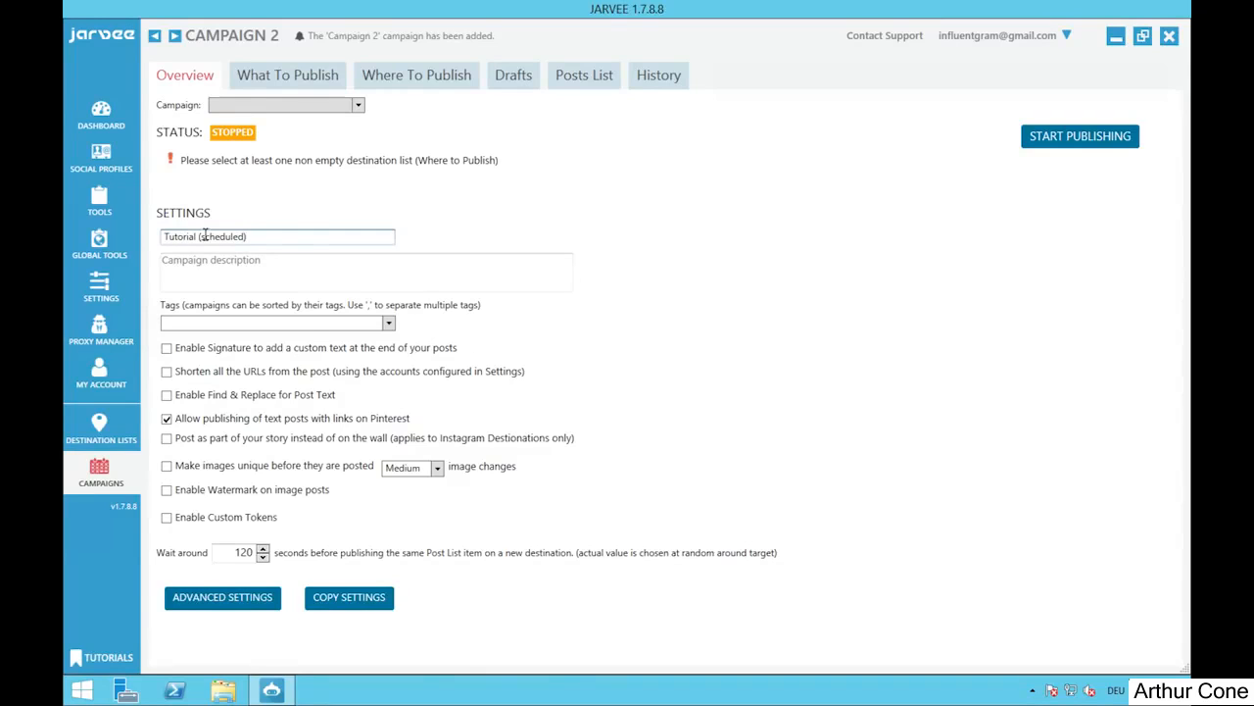
Step: Enable posting multiple image/video posts as an album in the campaign's advanced Instagram settings
click(208, 600)
click(548, 144)
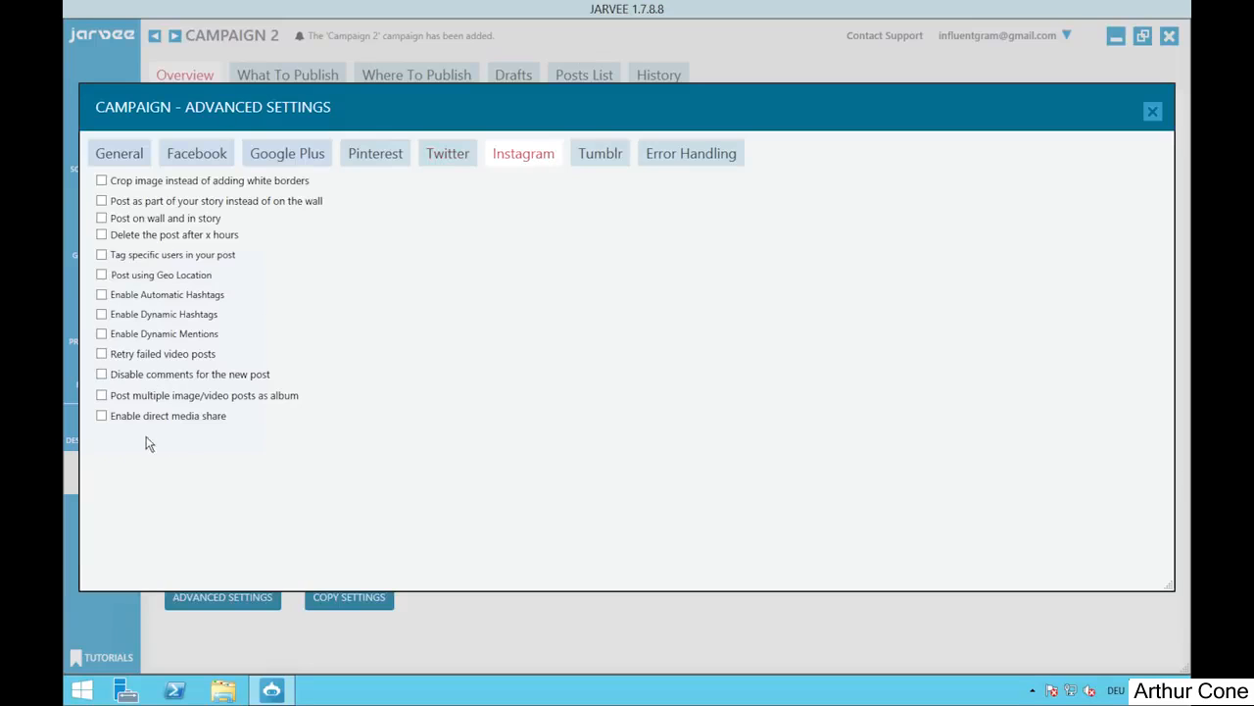
click(101, 396)
click(1151, 112)
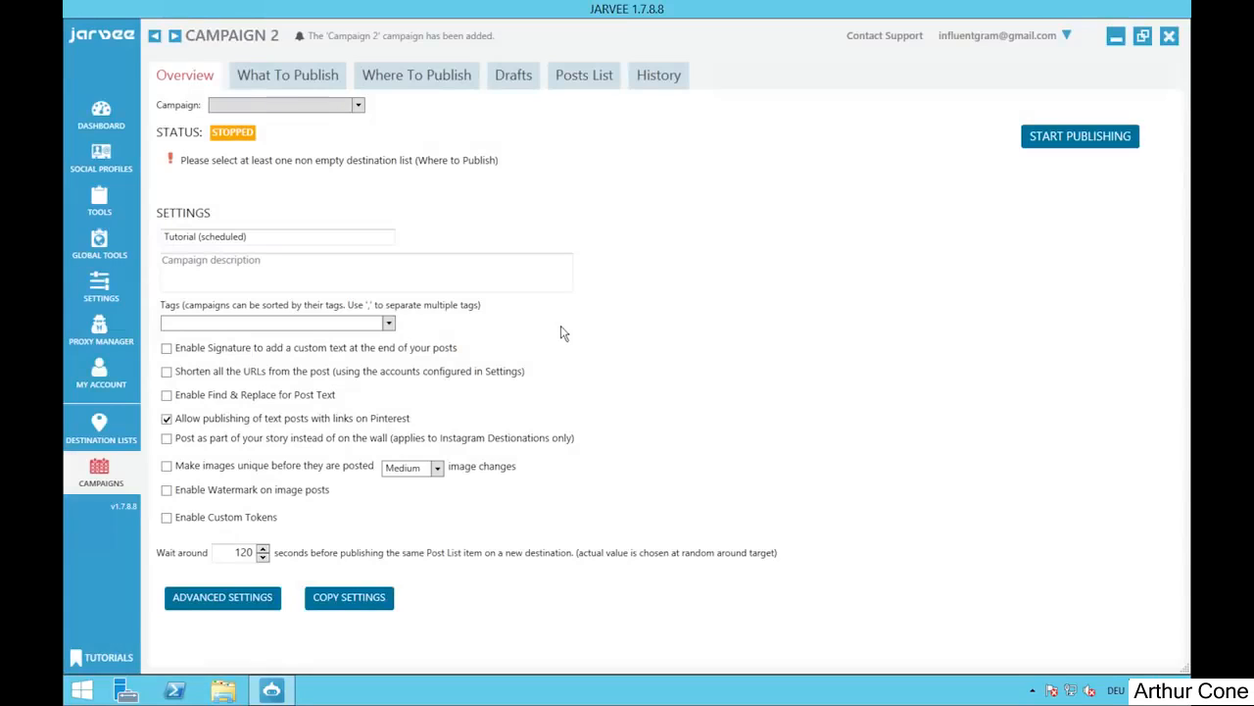
Step: Compose a single post with the photos cat 1, cat 2 and cat 3 from the cat_pics folder and the message "Caption"
click(291, 79)
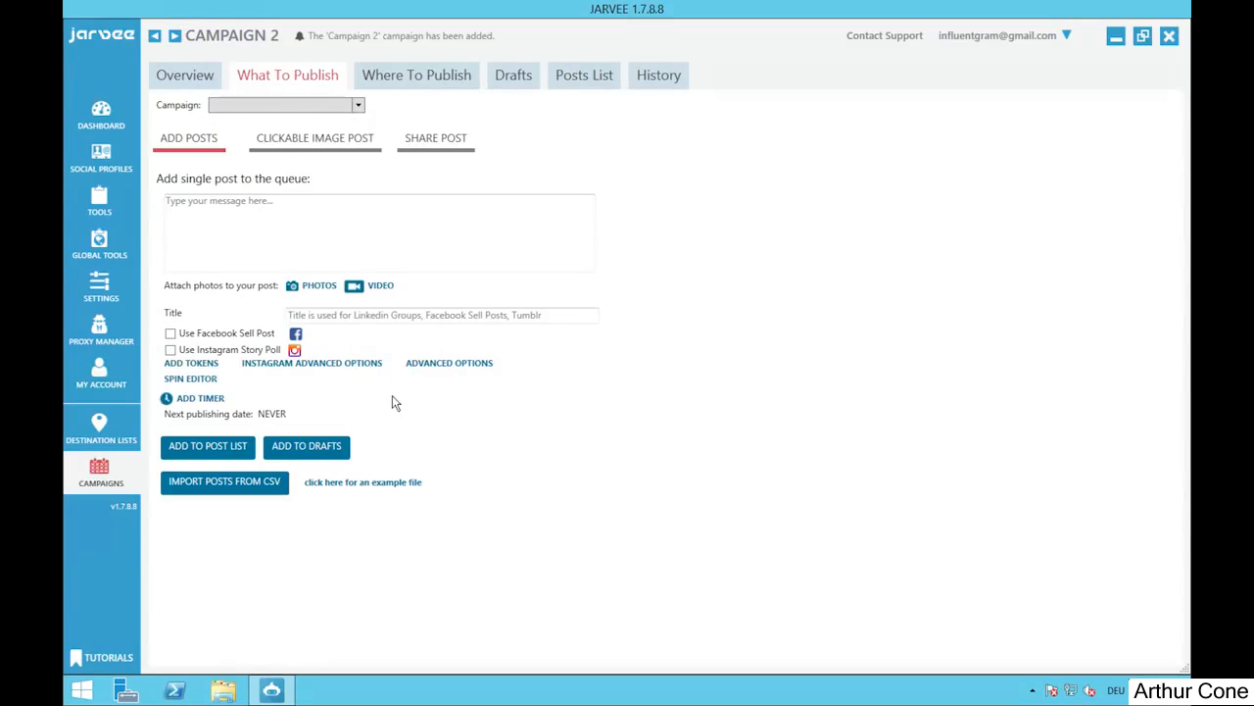
click(319, 287)
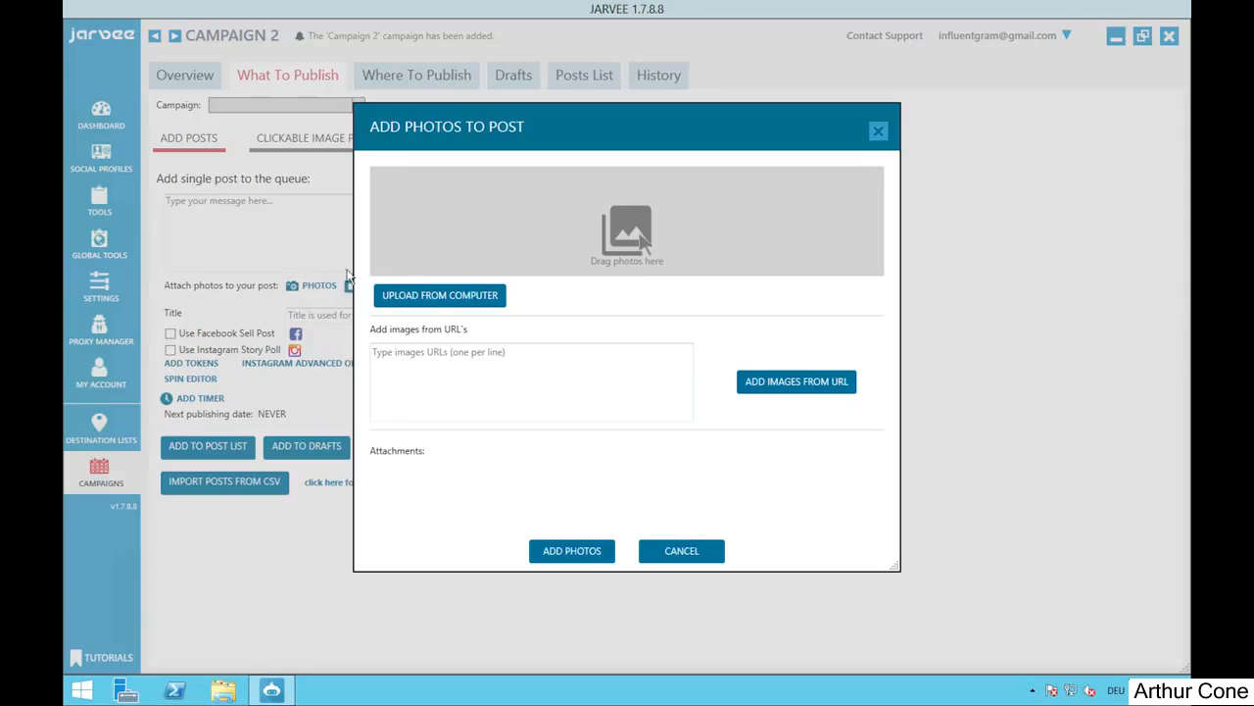
click(445, 296)
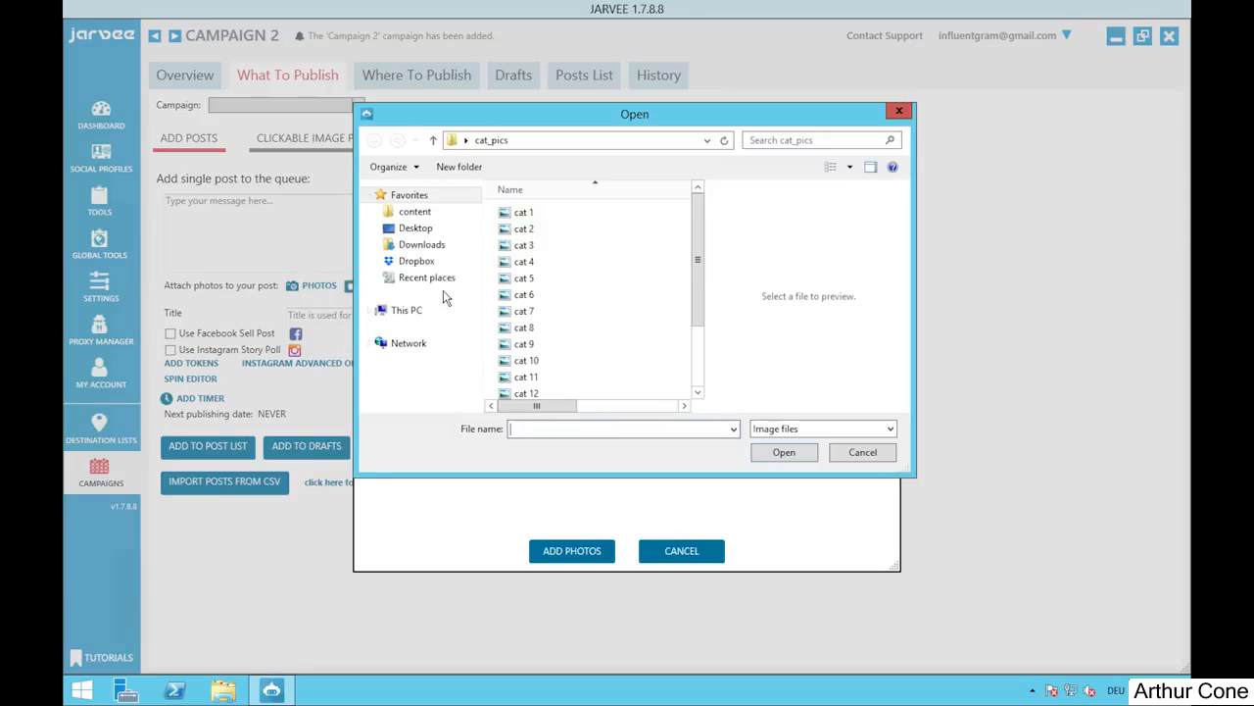
click(535, 216)
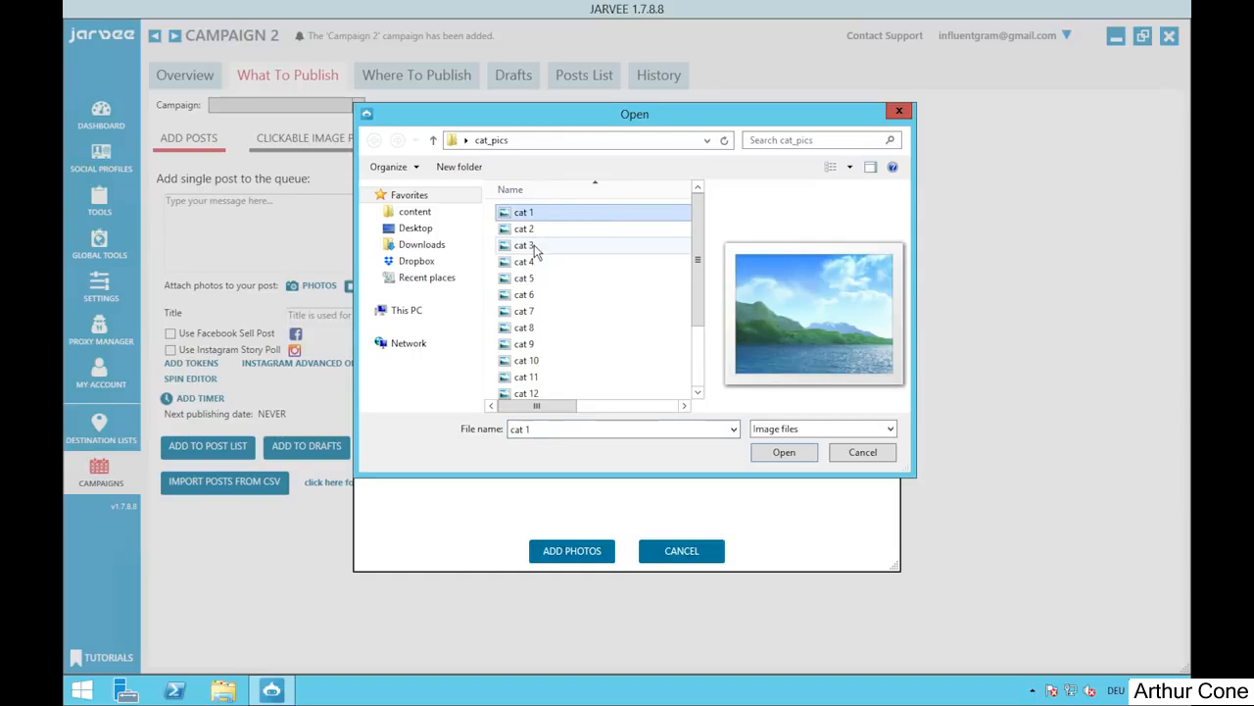
shift+click(529, 245)
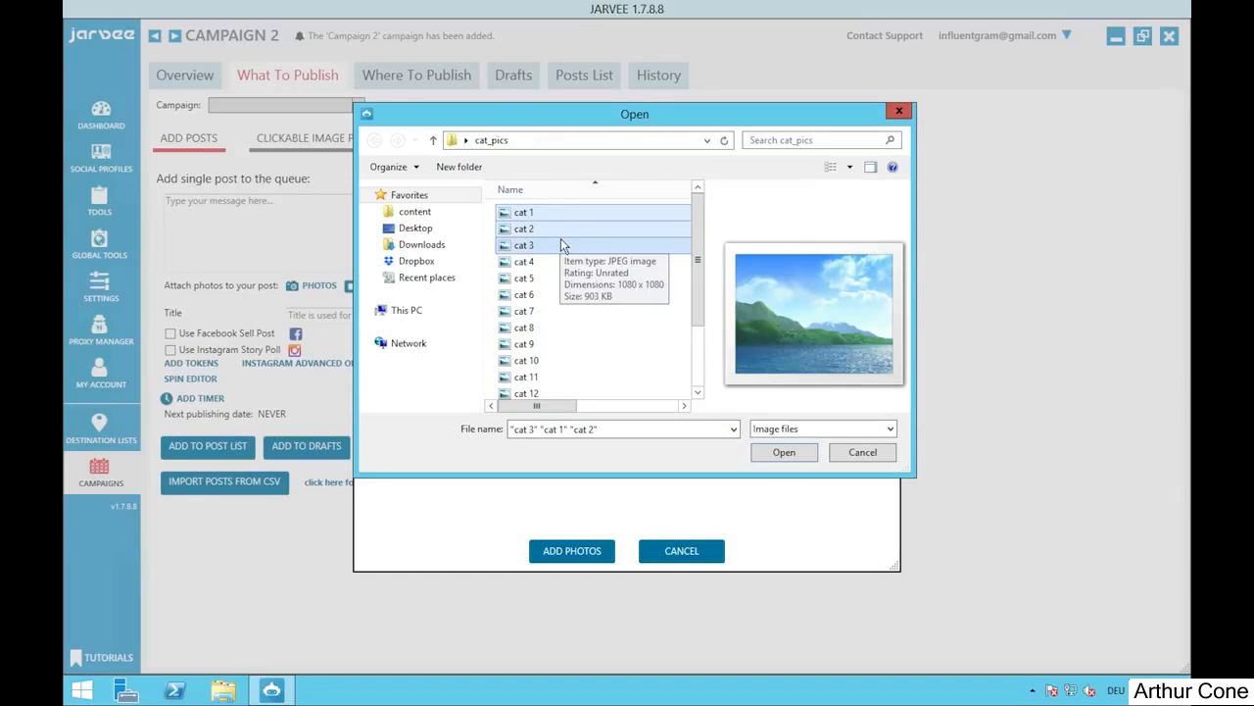
click(783, 452)
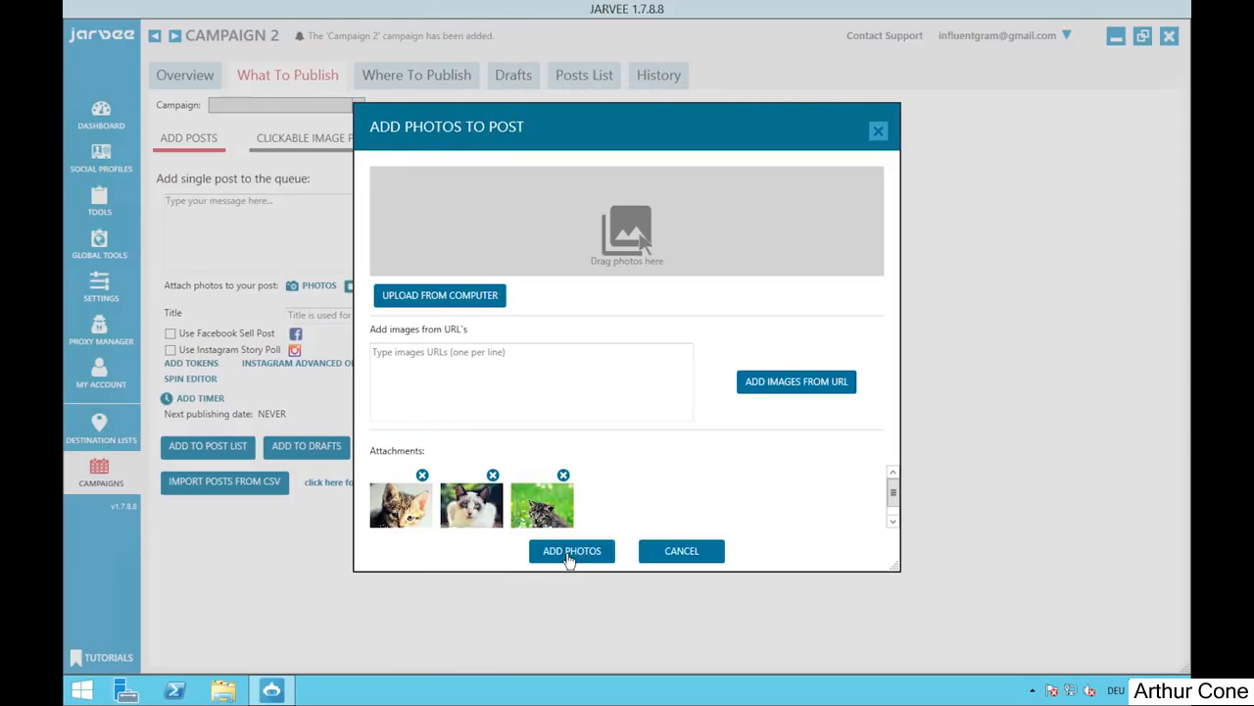
click(572, 550)
click(316, 243)
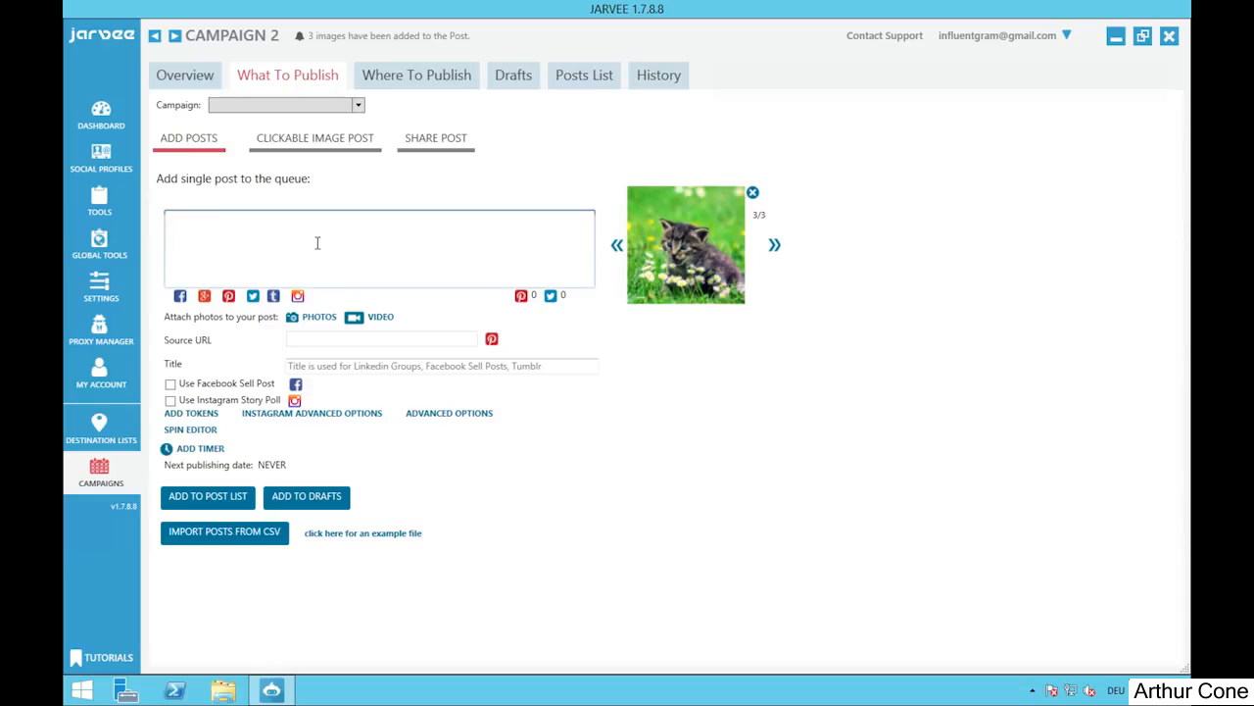
text(Caption)
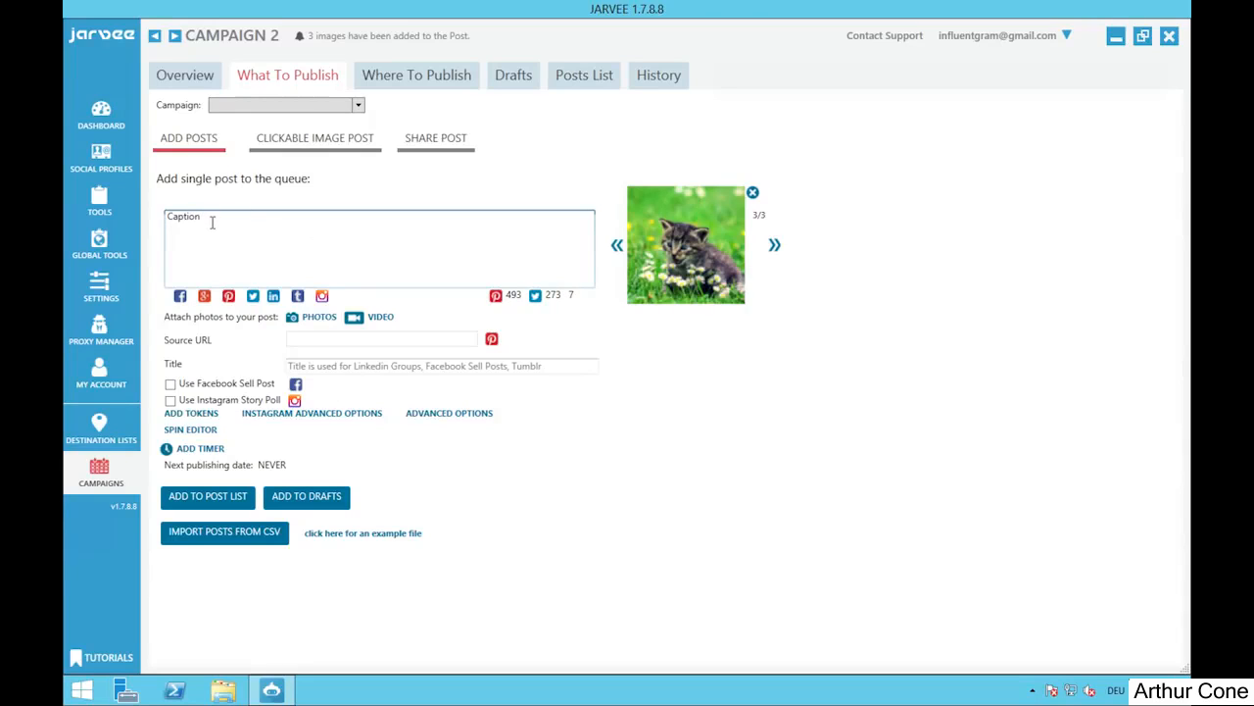
Step: In the post's Instagram advanced options, enable deletion after 24 hours and archive the post instead of deleting it
click(334, 413)
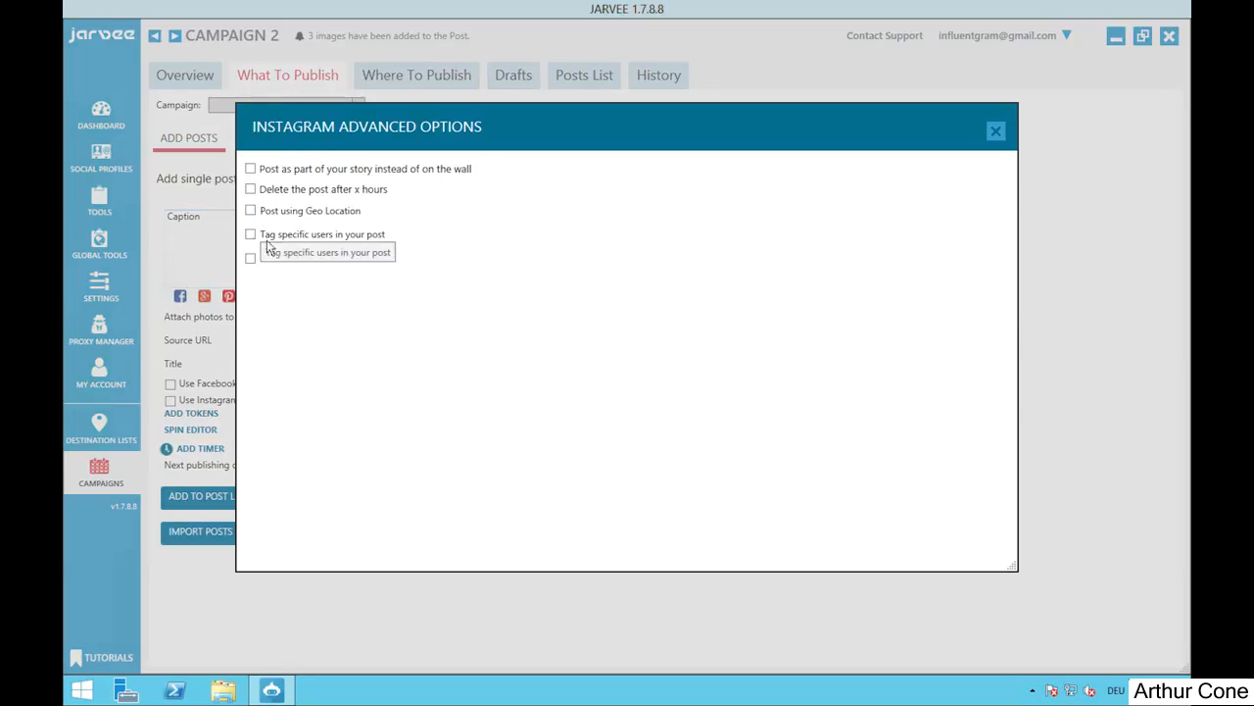
click(251, 189)
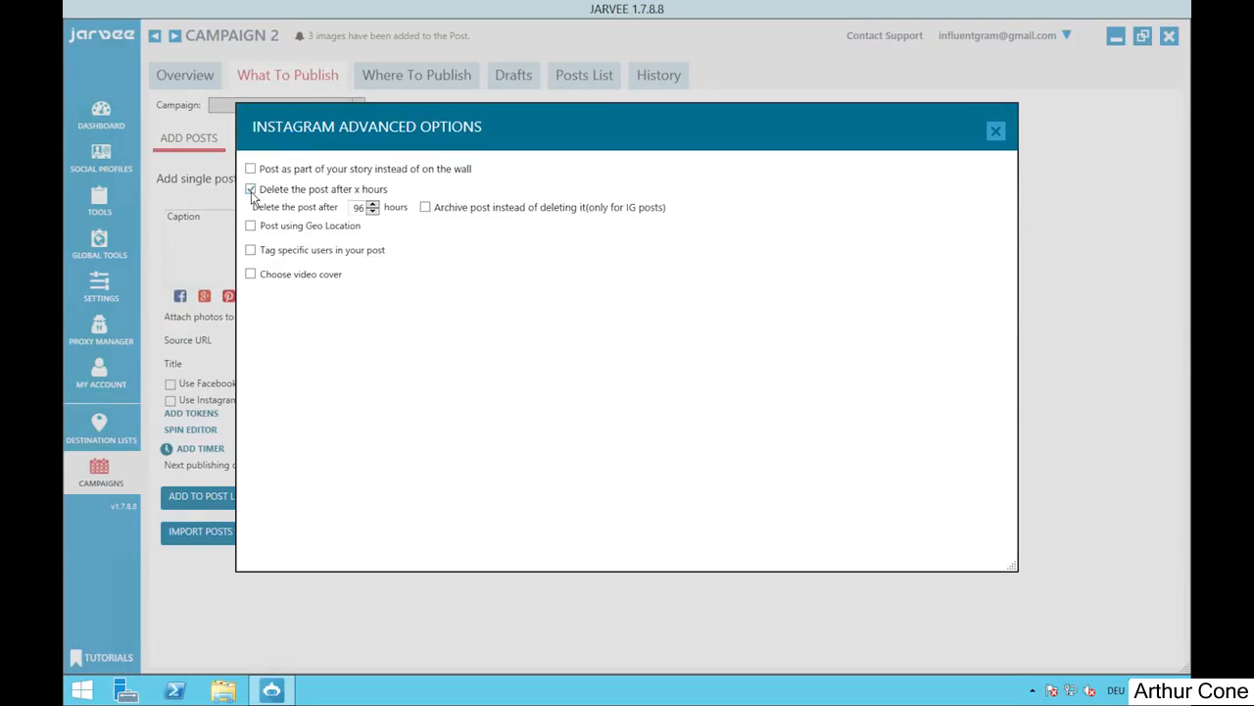
double_click(358, 209)
text(24)
click(427, 209)
click(995, 132)
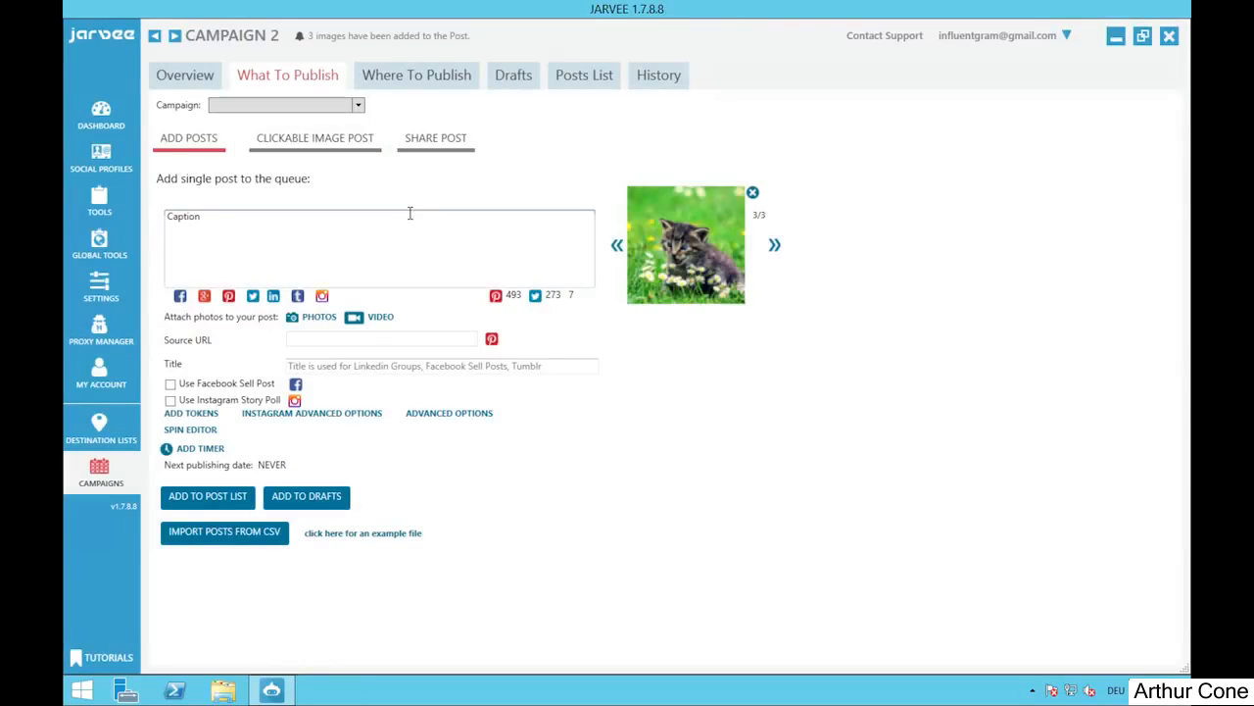
Step: Add a posting timer to the post with the start date Monday, May 14, 2018 2:00:00 PM
click(204, 454)
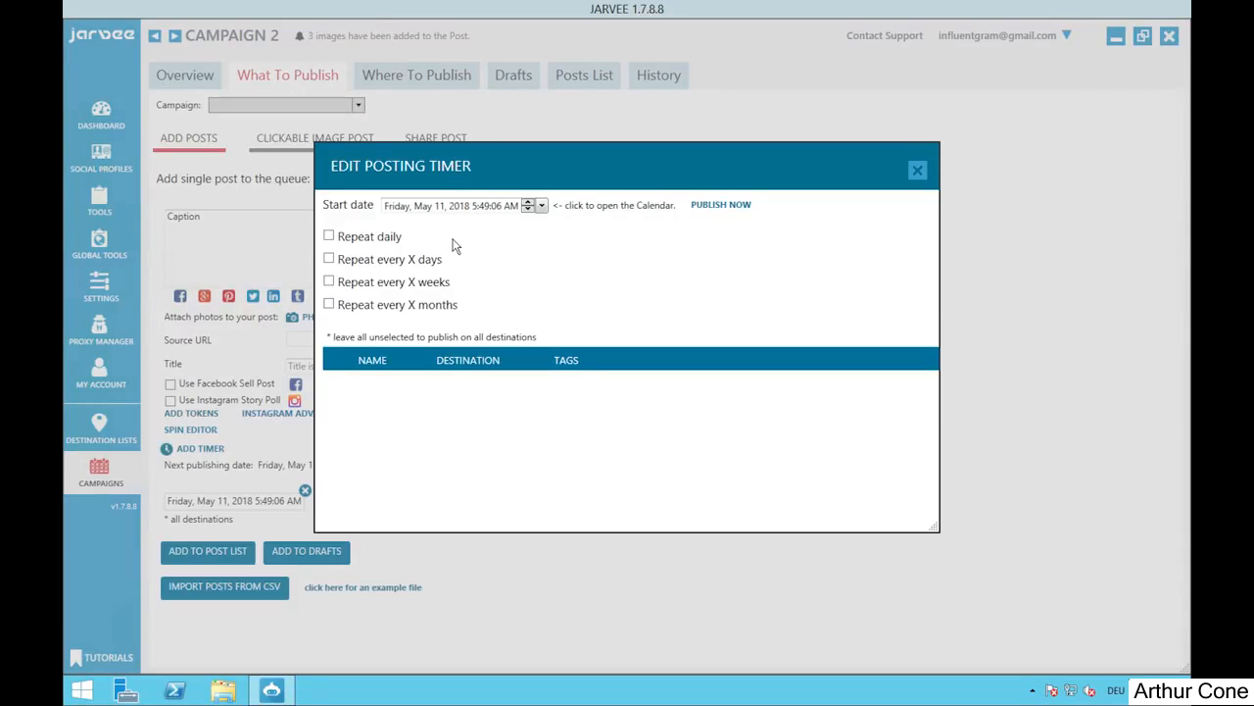
click(542, 206)
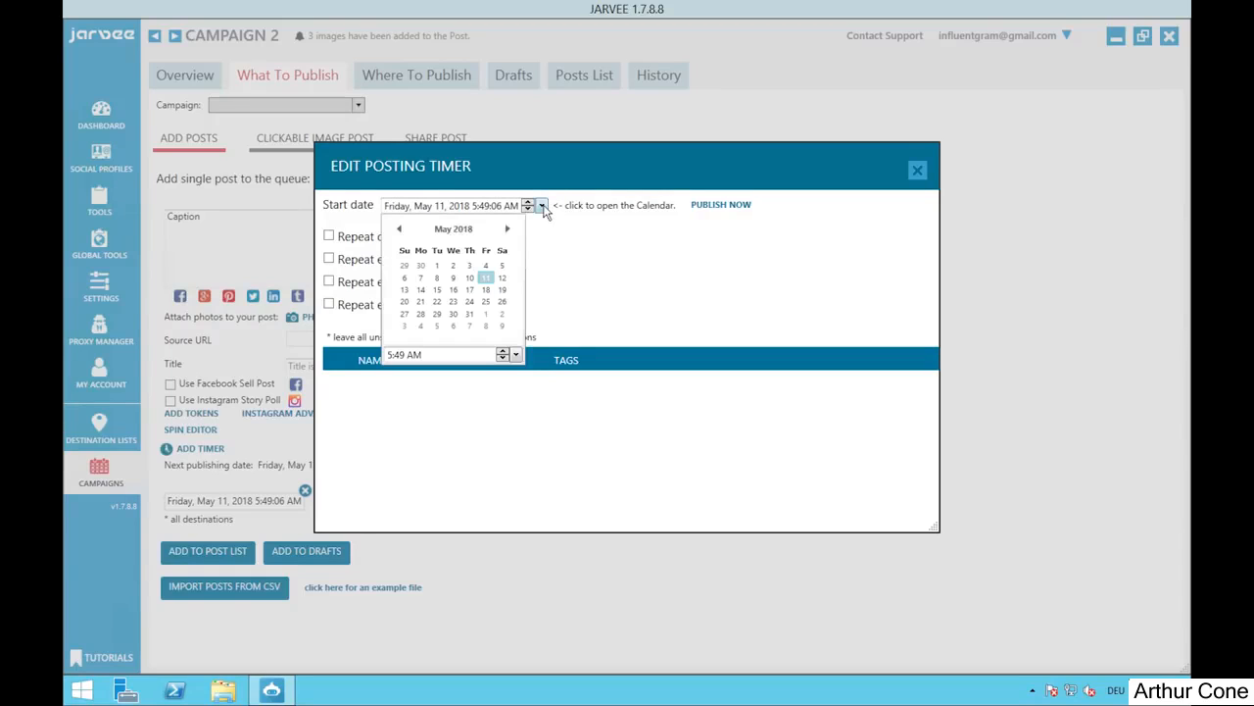
click(421, 291)
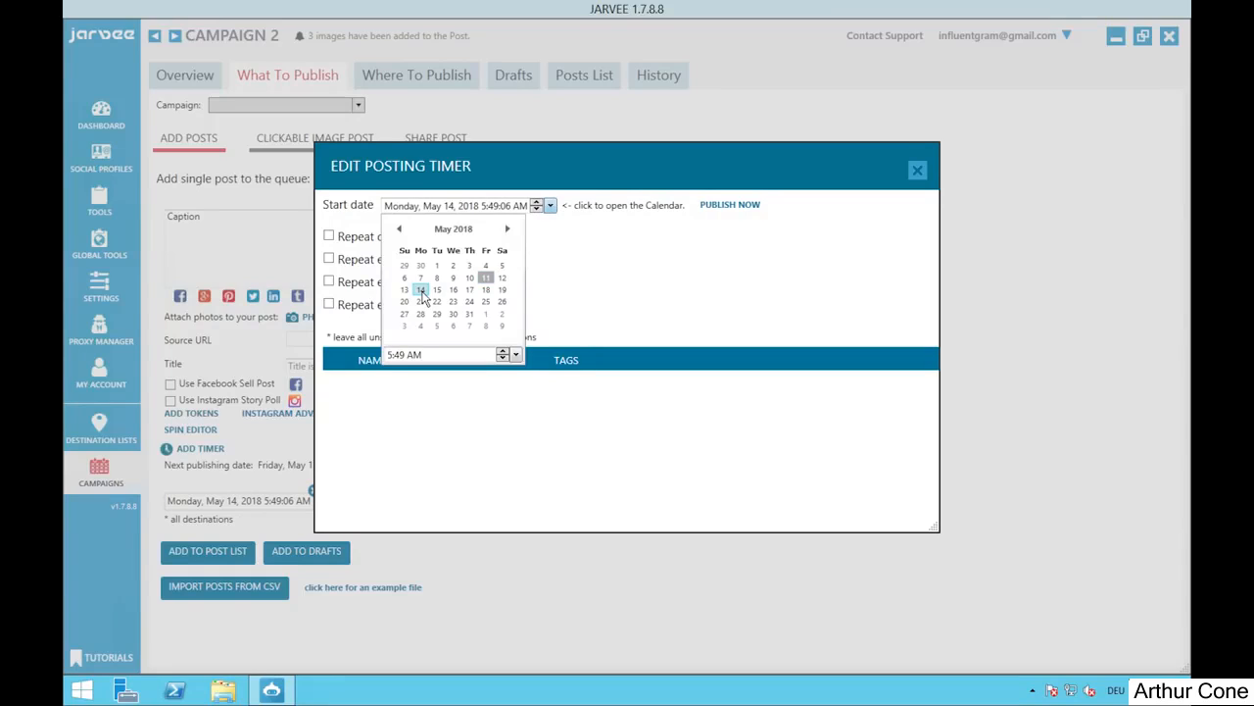
click(485, 206)
text(200)
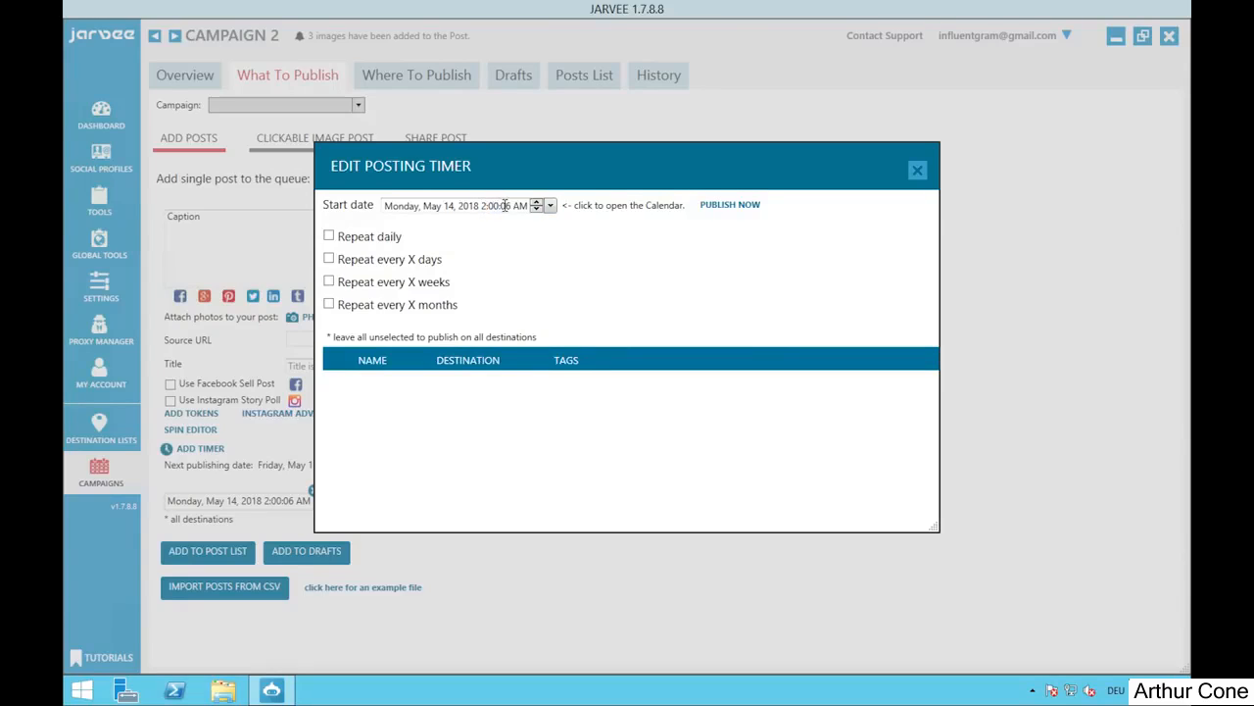
text(00p)
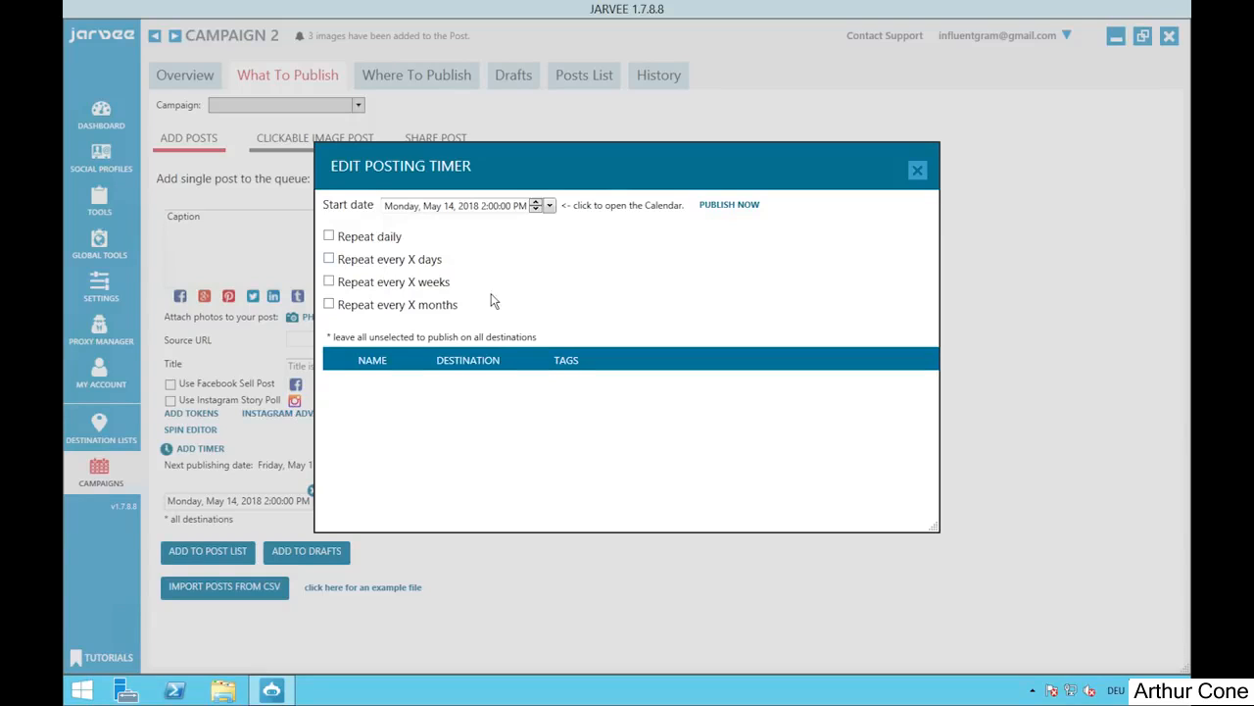
click(918, 171)
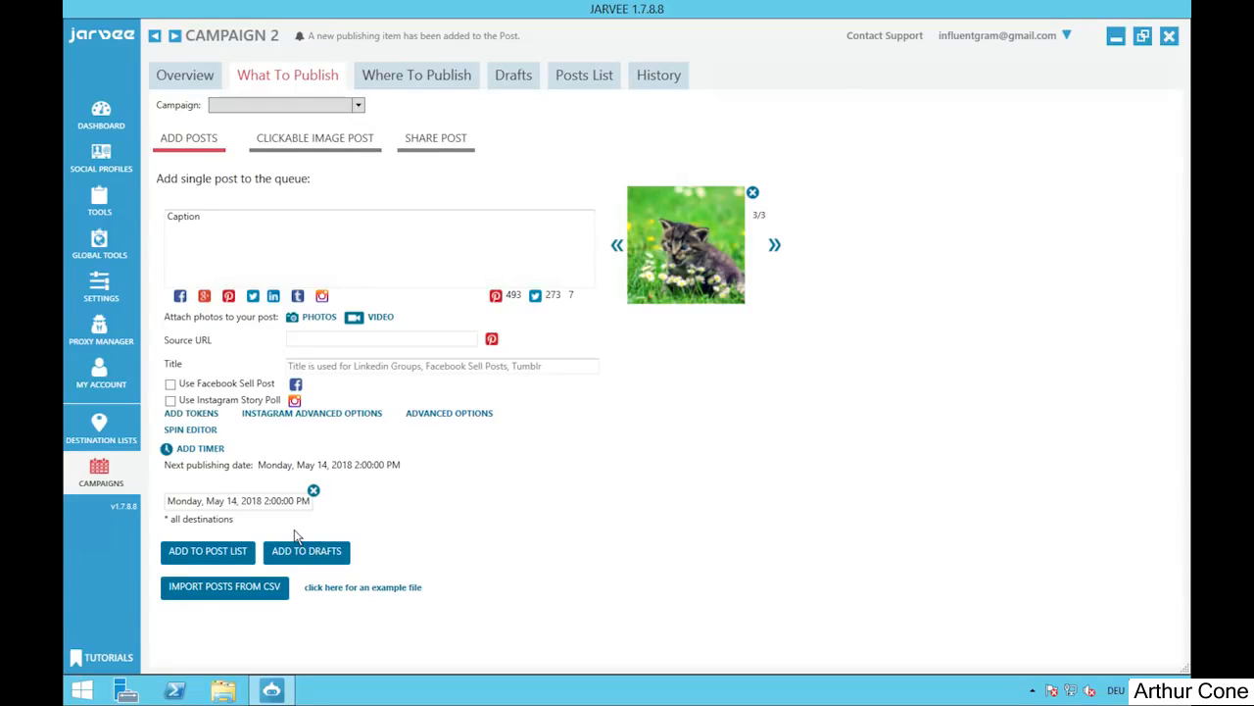
Step: Add the post to the post list and select the Tutorial destination list for the campaign
click(209, 558)
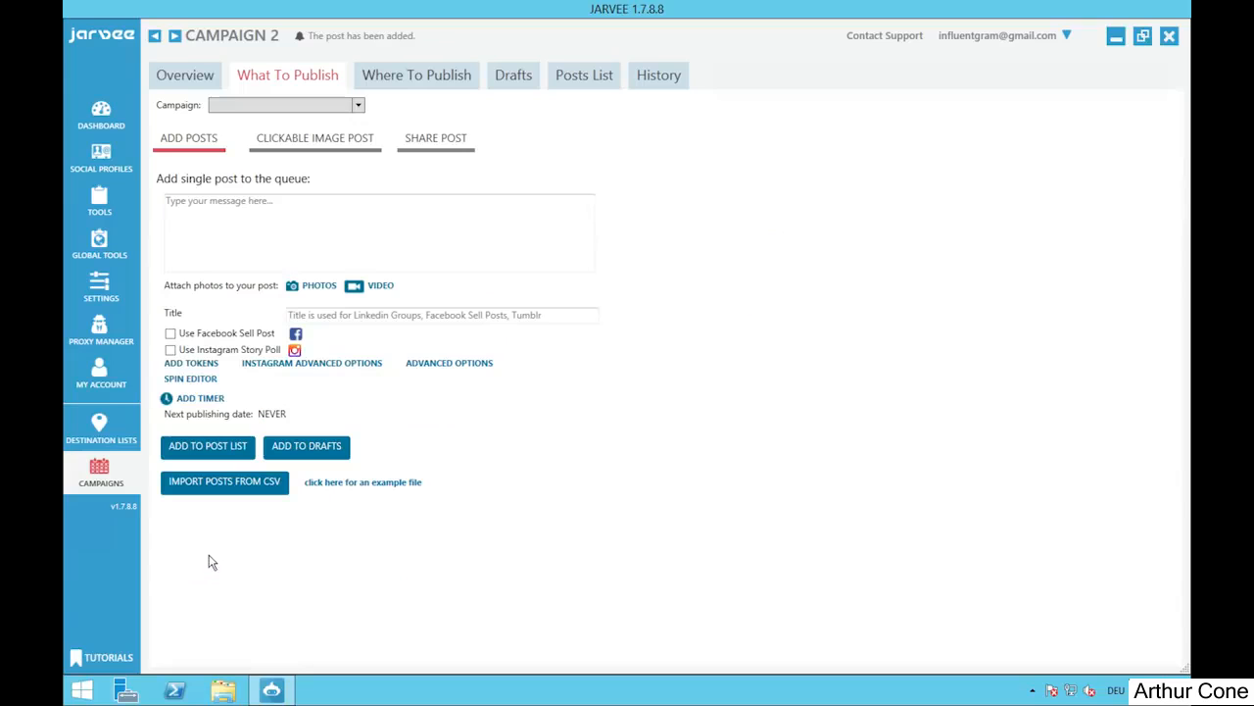
click(436, 81)
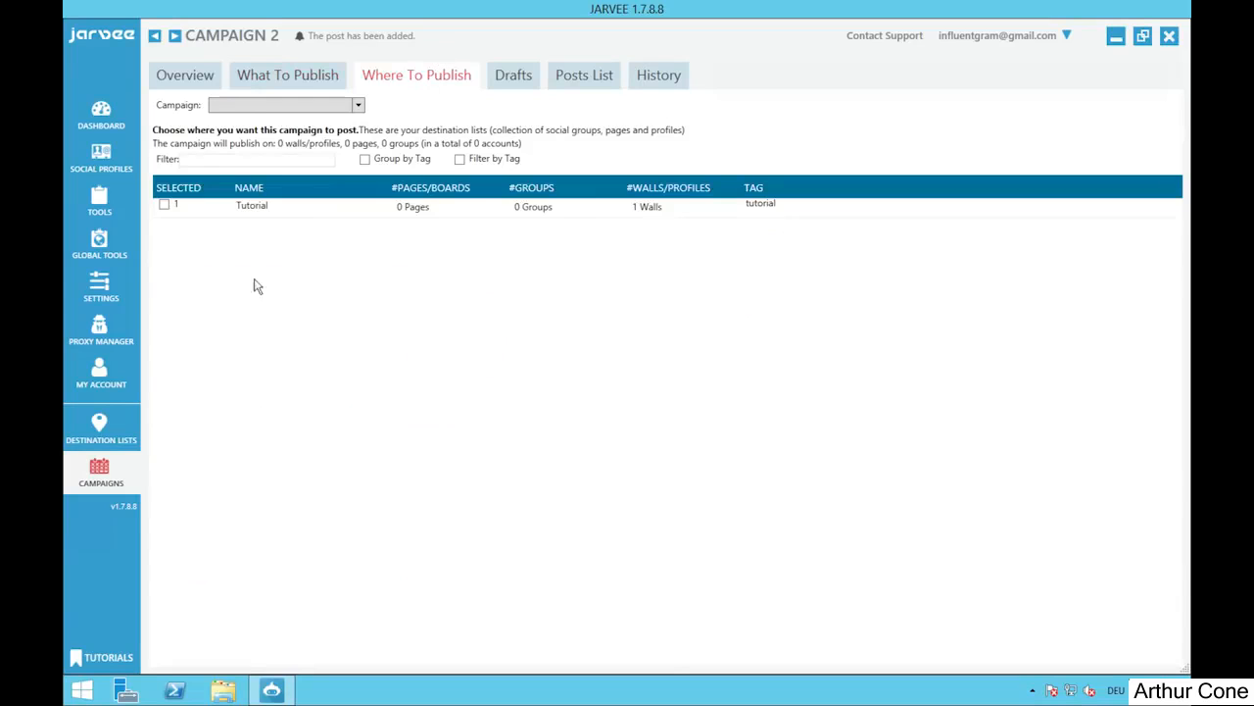
click(165, 206)
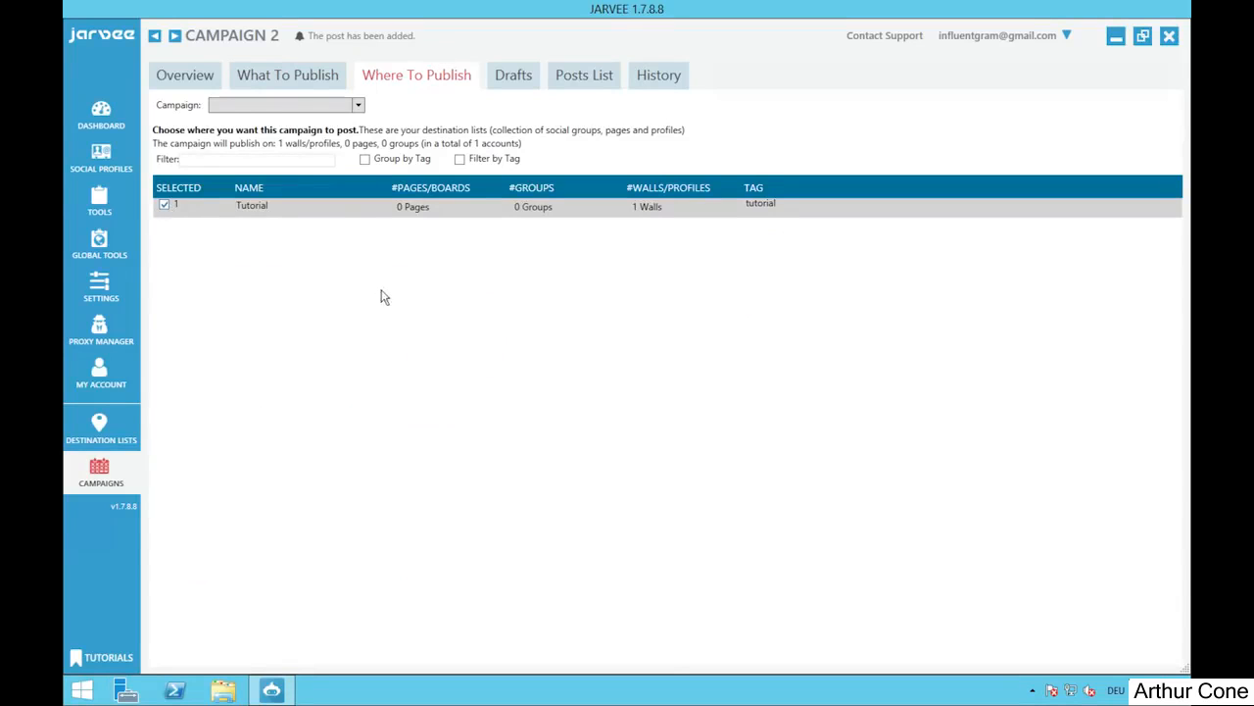
Step: Check the campaign's drafts, posts list, history and calendar view, and start publishing the scheduled campaign
click(522, 81)
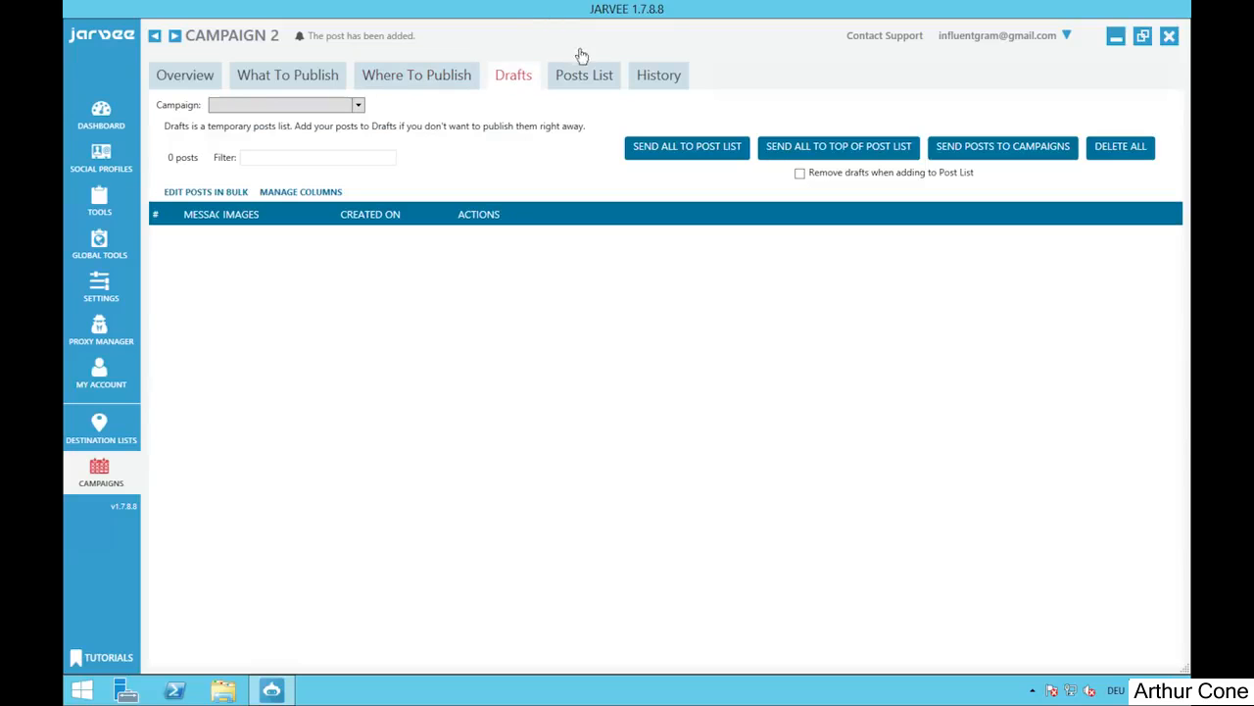
click(586, 78)
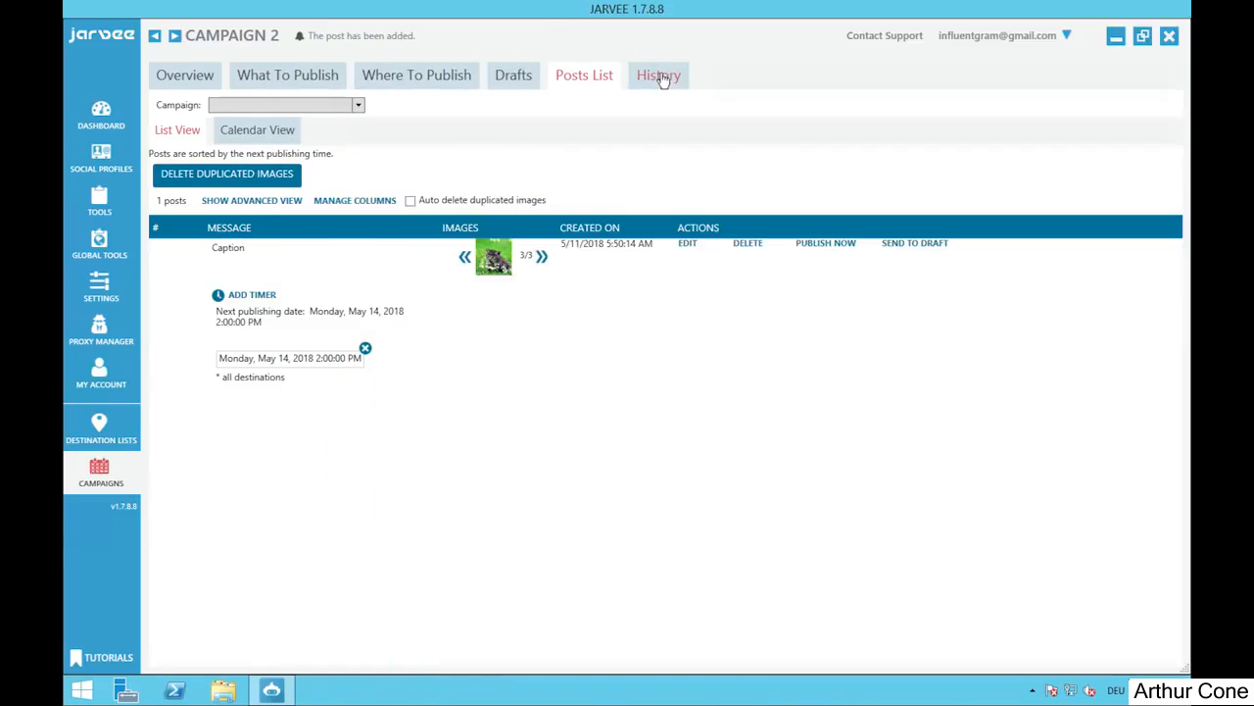
click(661, 79)
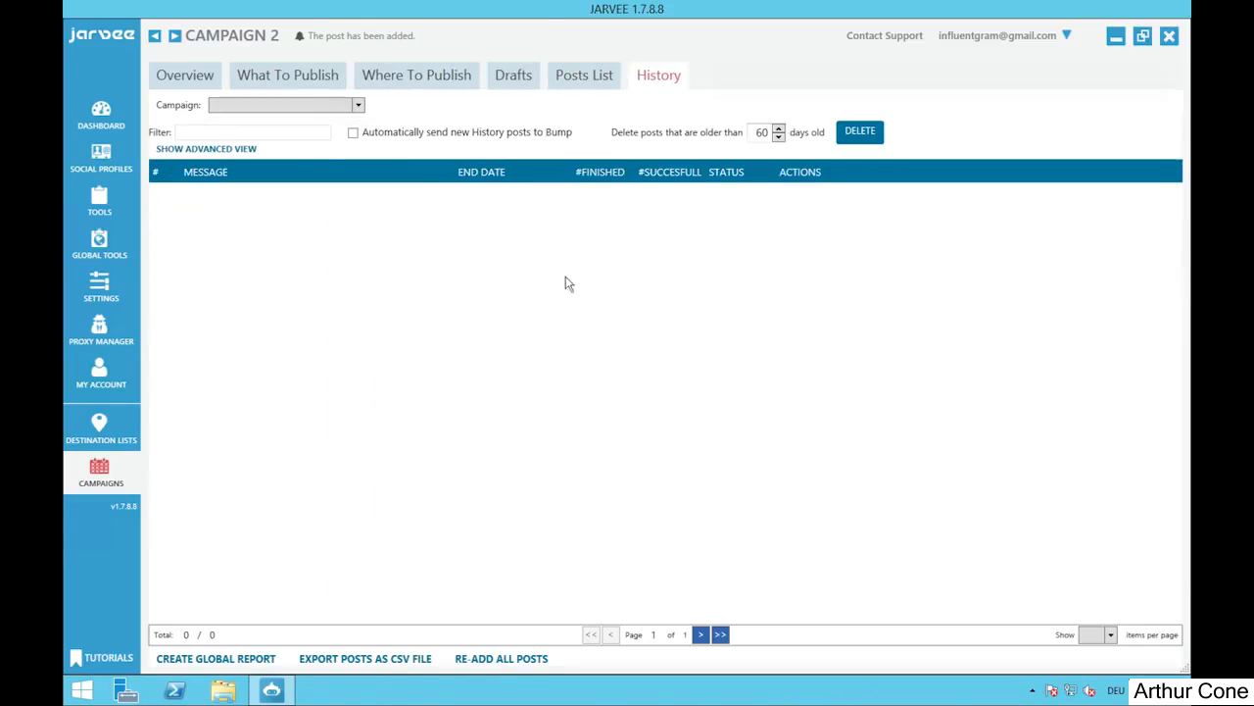
click(581, 79)
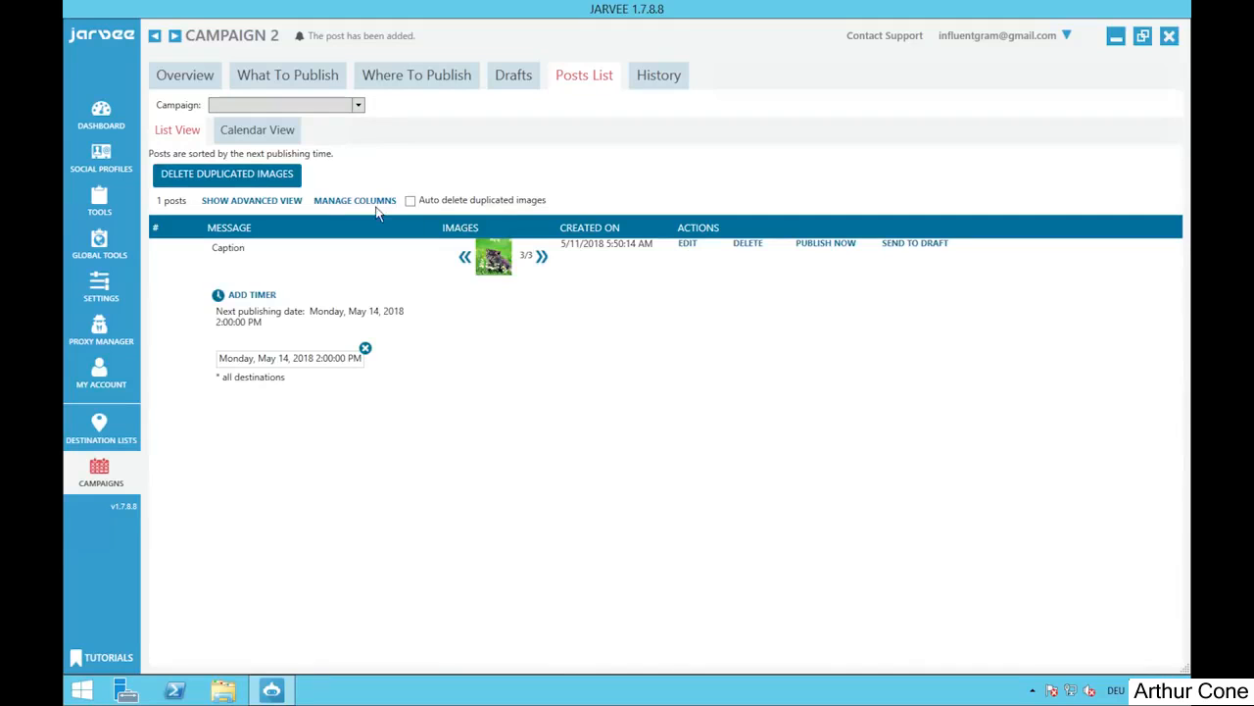
click(257, 130)
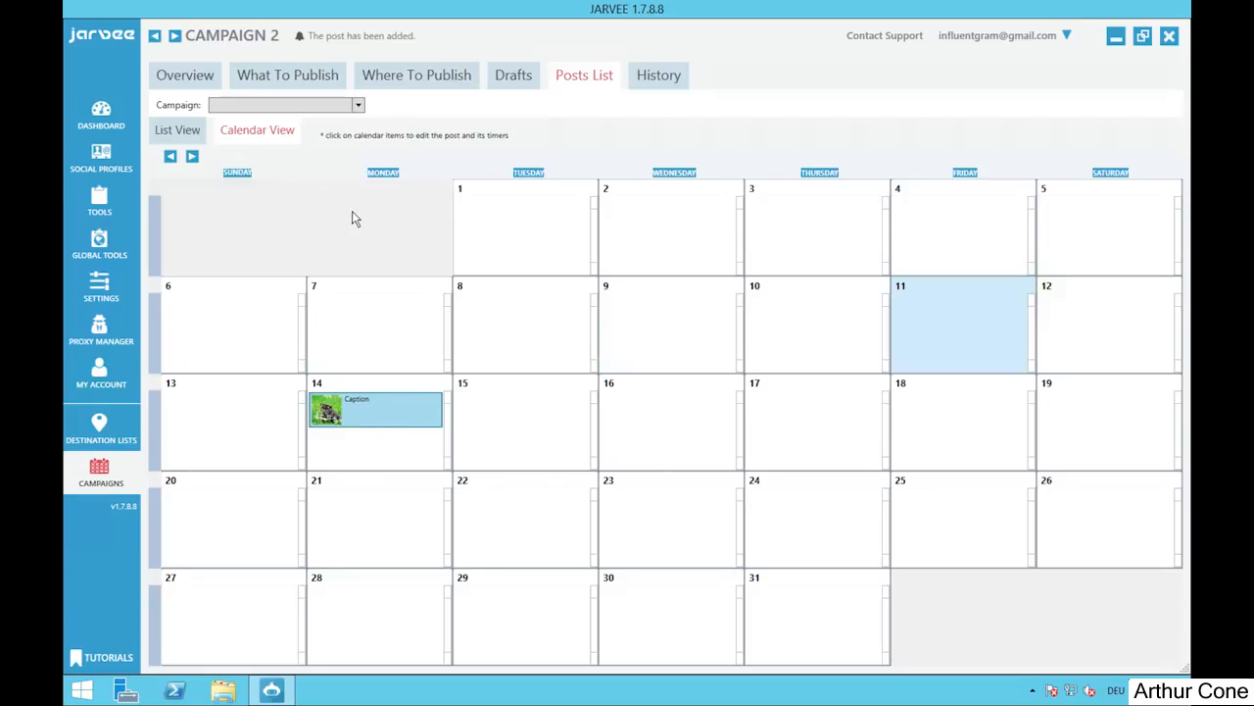
click(193, 78)
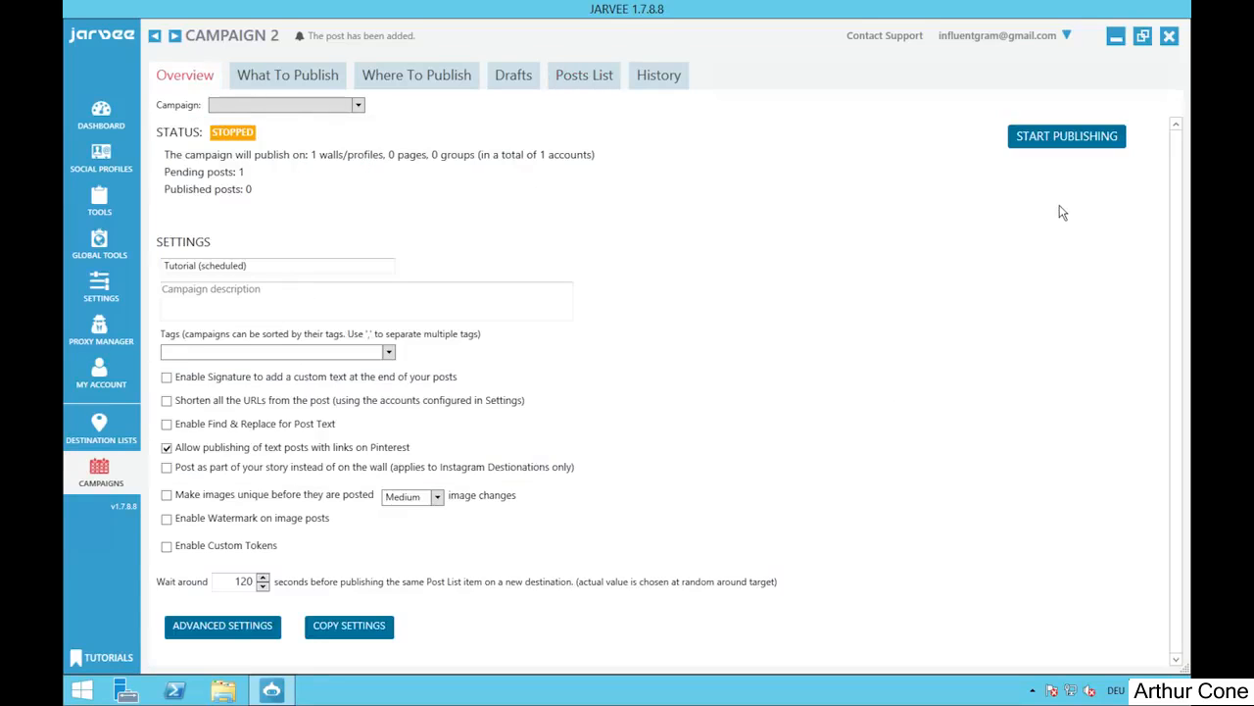
click(1065, 142)
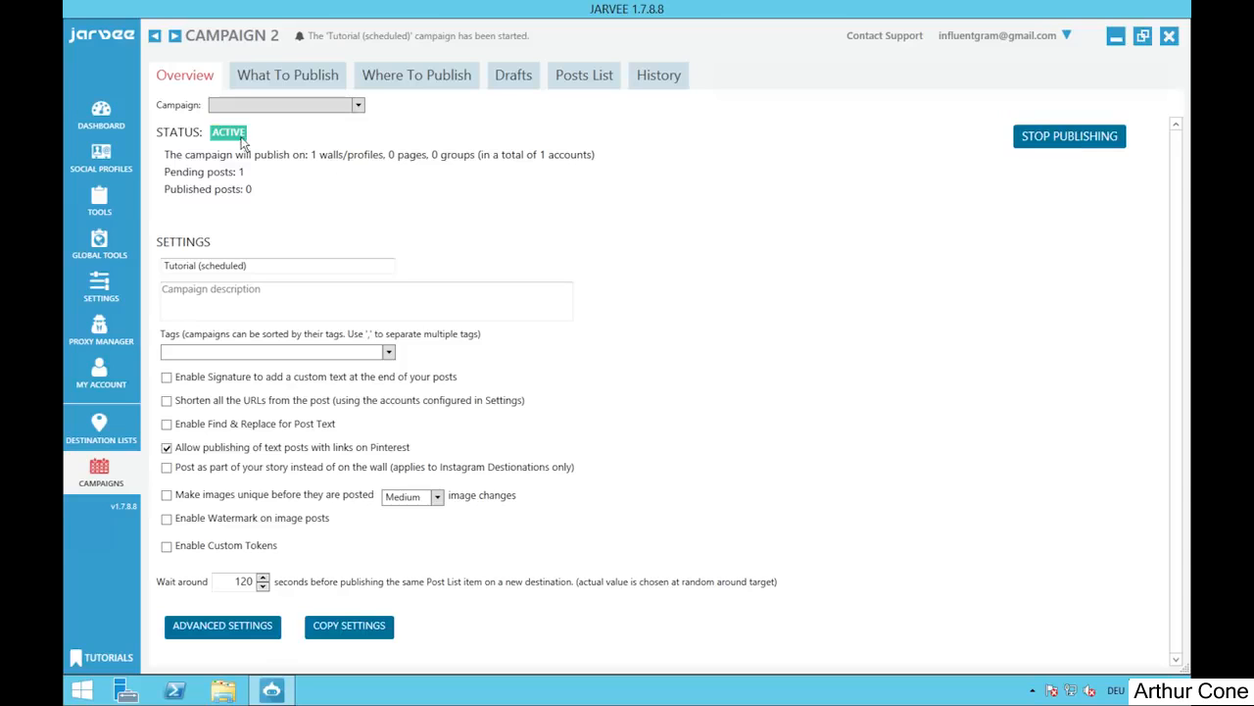